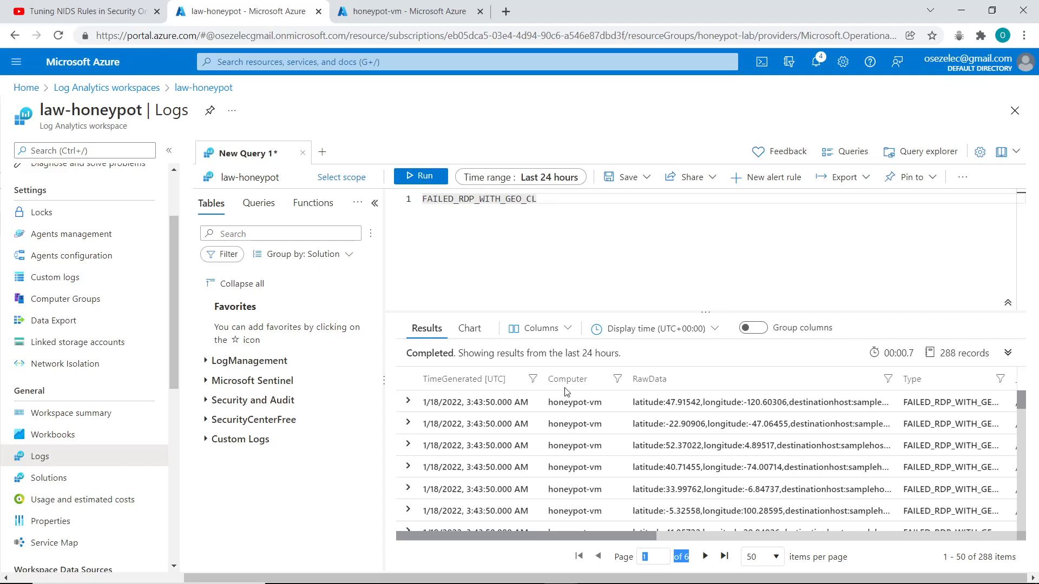
From the first FAILED_RDP_WITH_GEO_CL record, extract the RawData value 47.91542 as a Text custom field titled latitude.
left_click(408, 402)
left_click(439, 421)
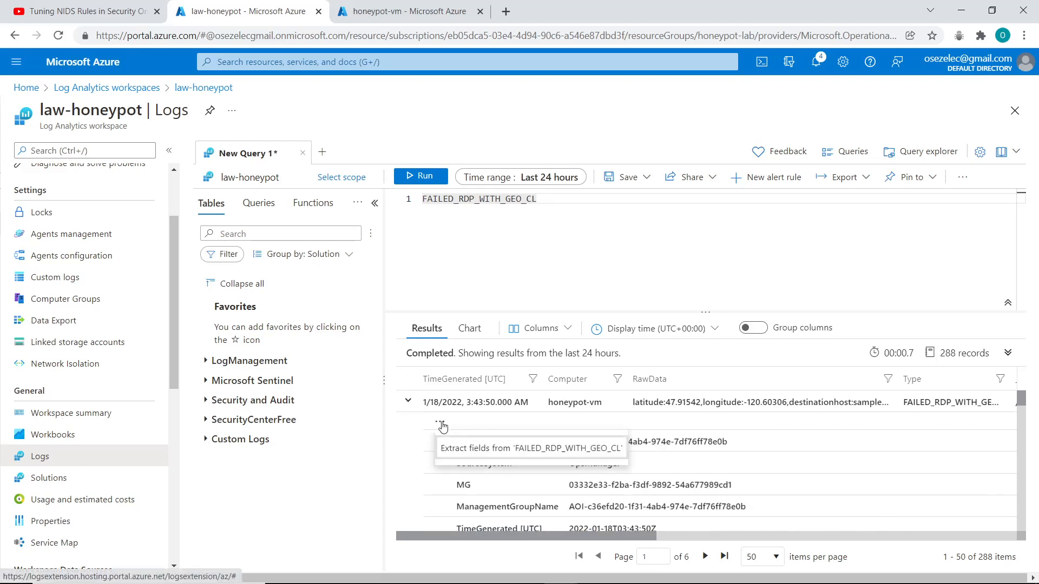
left_click(469, 449)
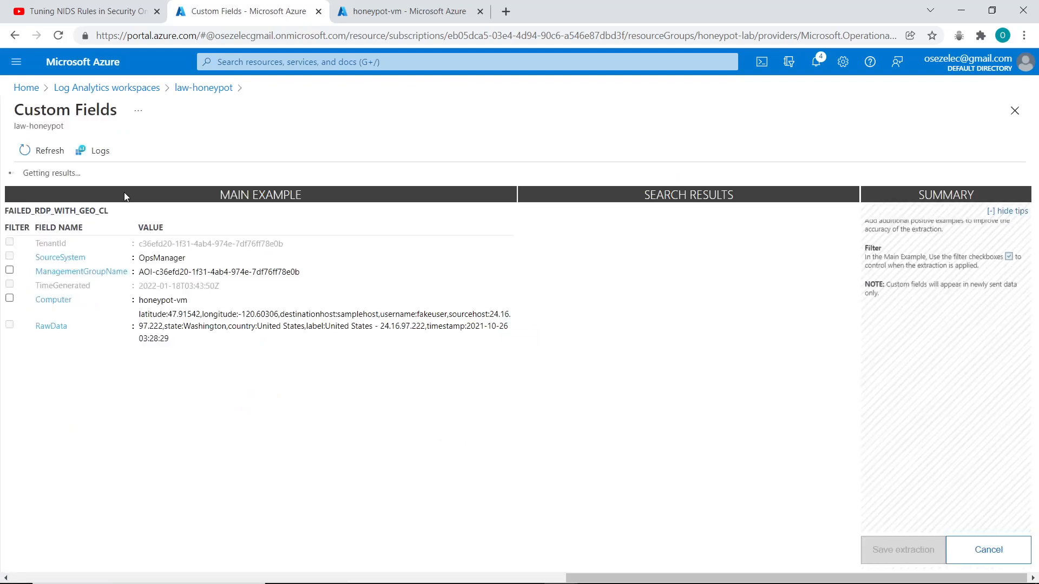
left_click_drag(167, 315, 202, 318)
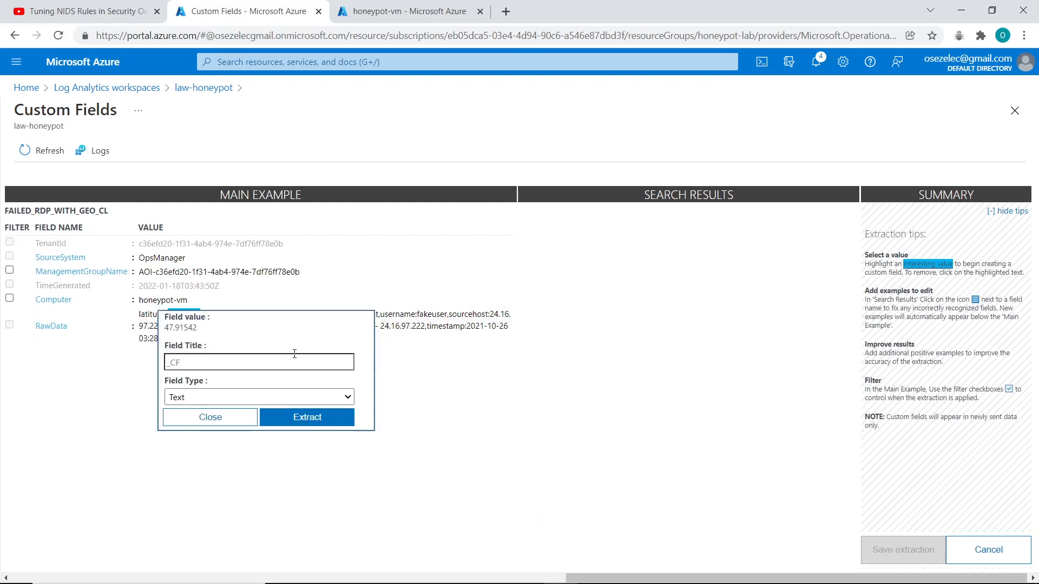
left_click(186, 360)
type("la")
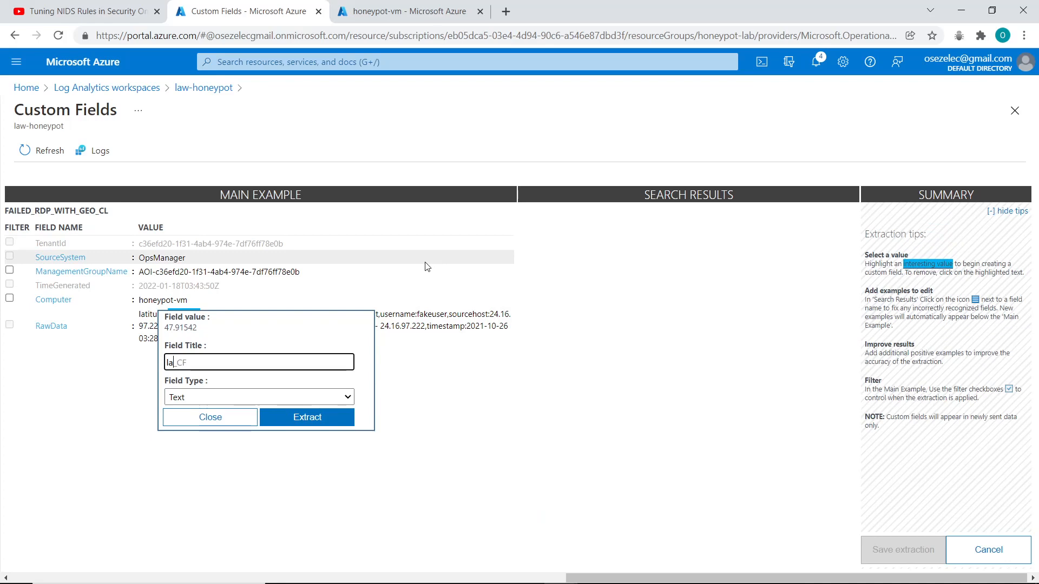
type("titude")
left_click(347, 418)
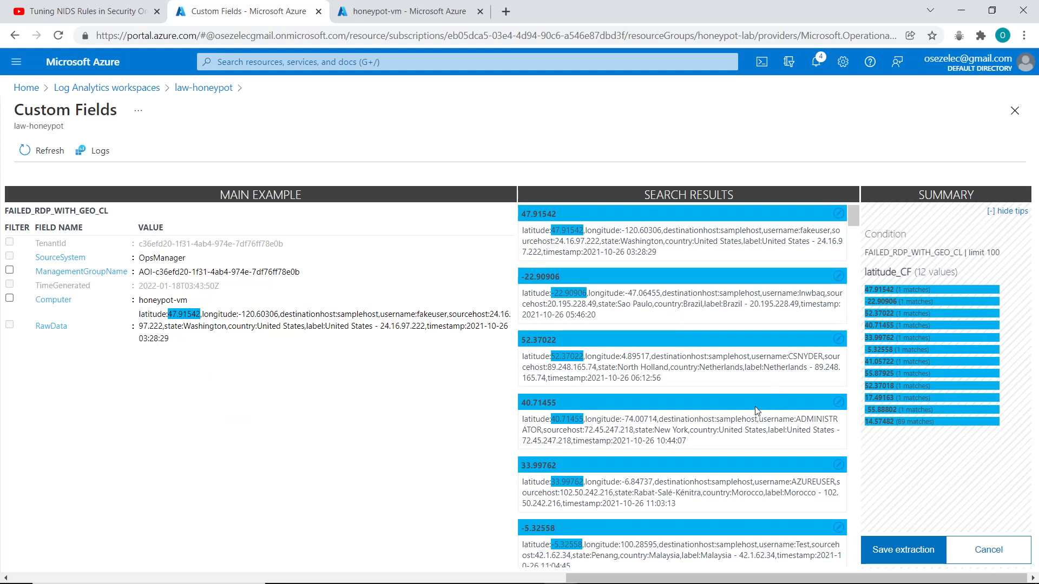
Check the highlighted latitude values through to the end of the search results and save the extraction.
scroll(758, 410, "down", 2)
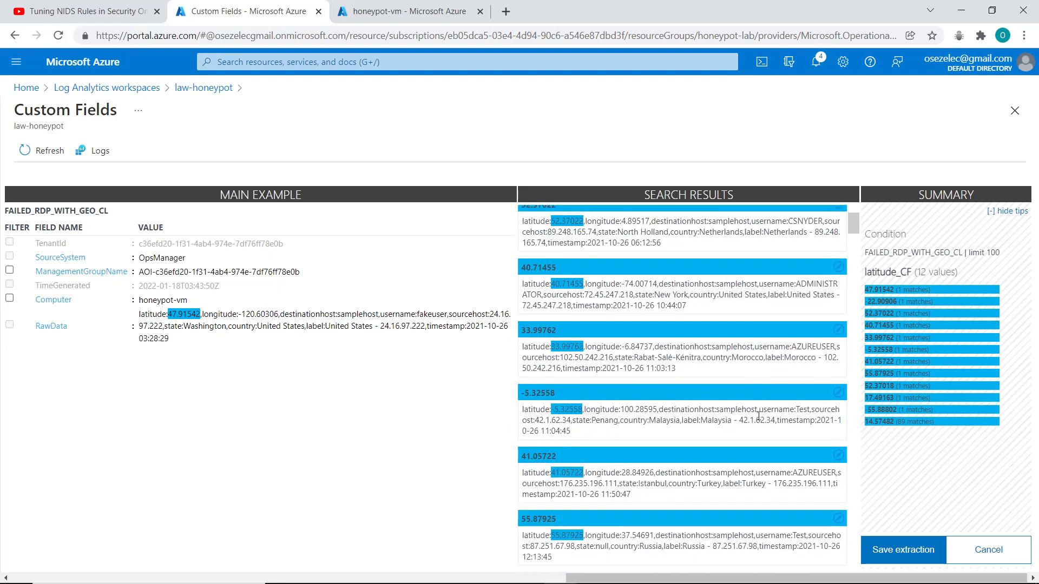
scroll(760, 417, "down", 6)
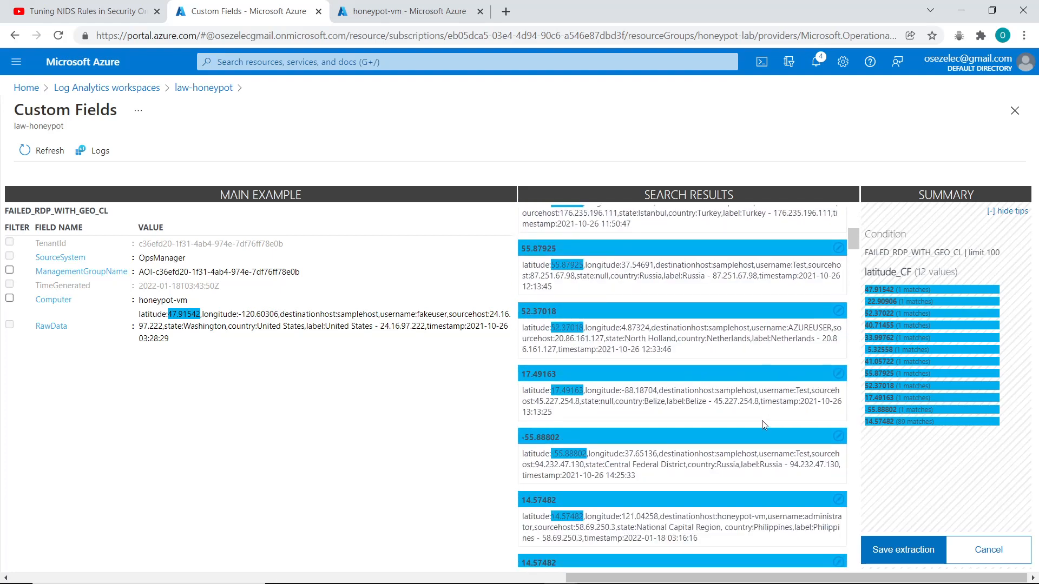
scroll(762, 420, "down", 5)
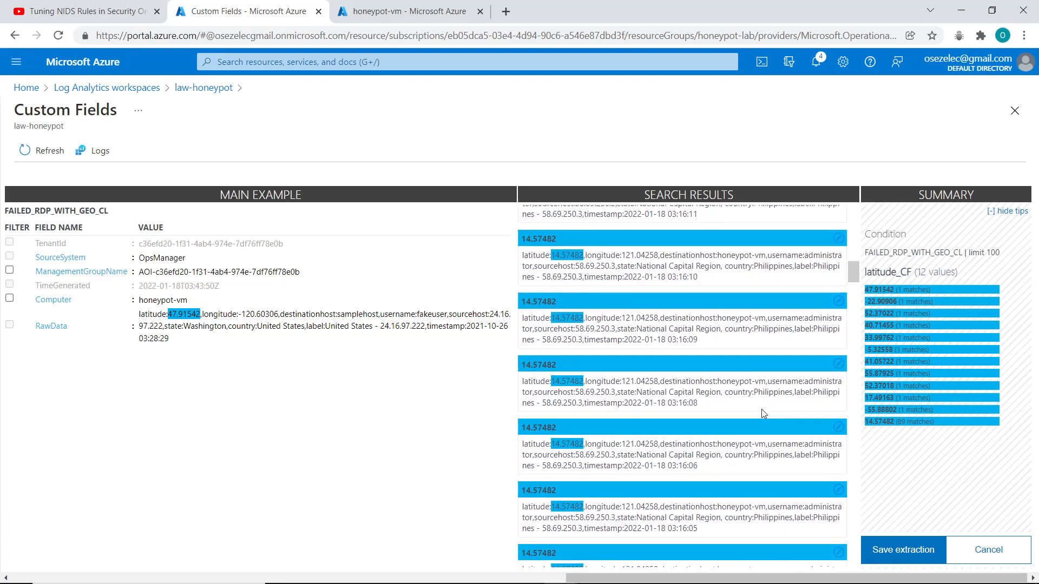
scroll(762, 414, "down", 5)
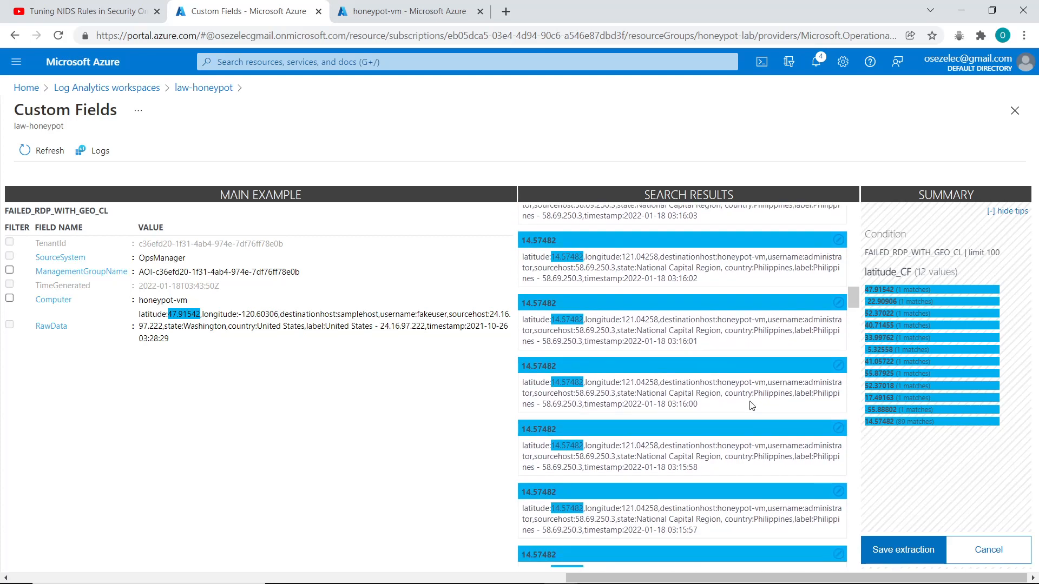
scroll(748, 404, "down", 6)
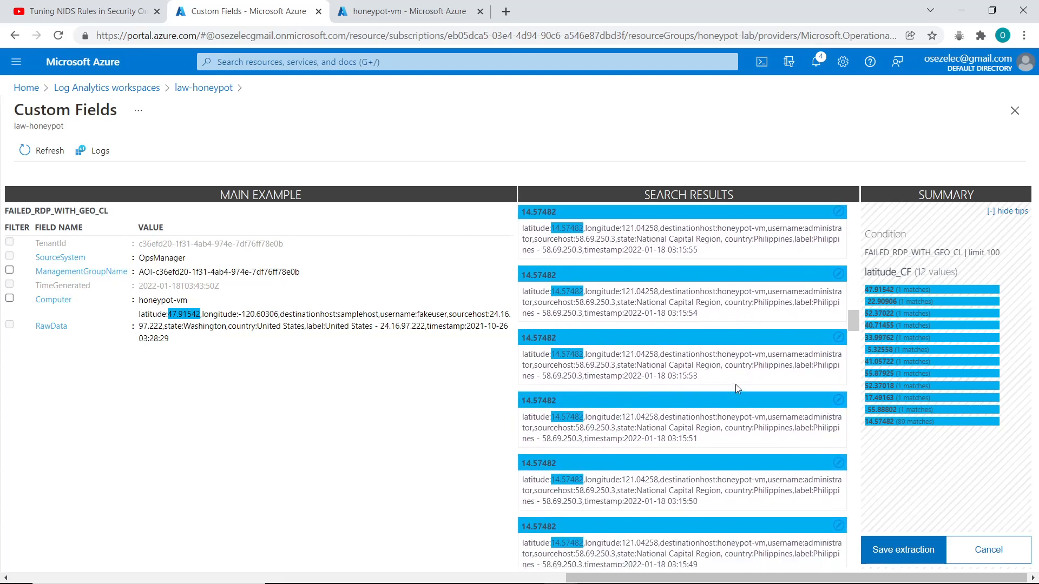
scroll(737, 384, "down", 12)
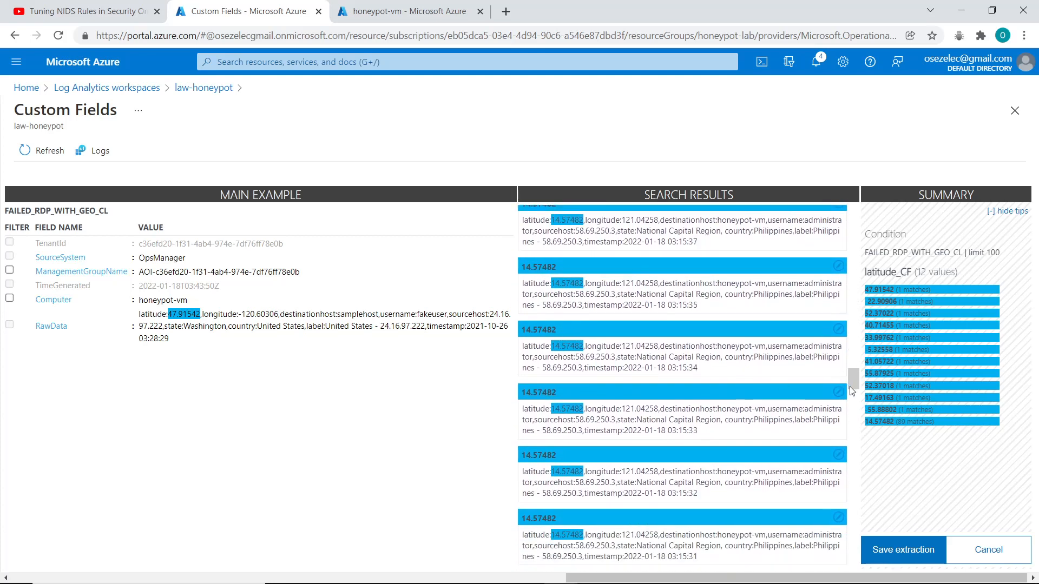
left_click_drag(850, 387, 864, 566)
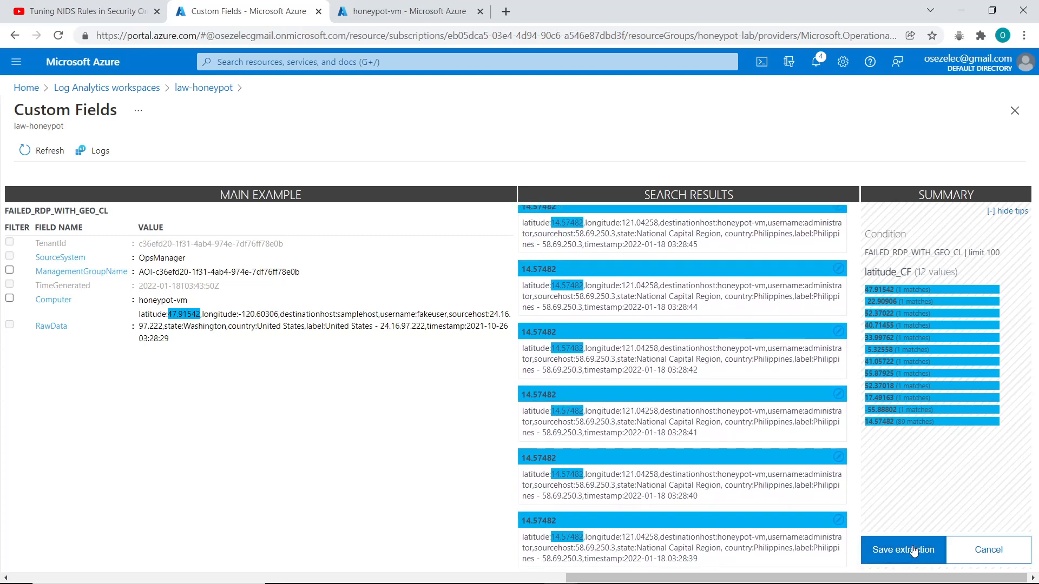
left_click(914, 551)
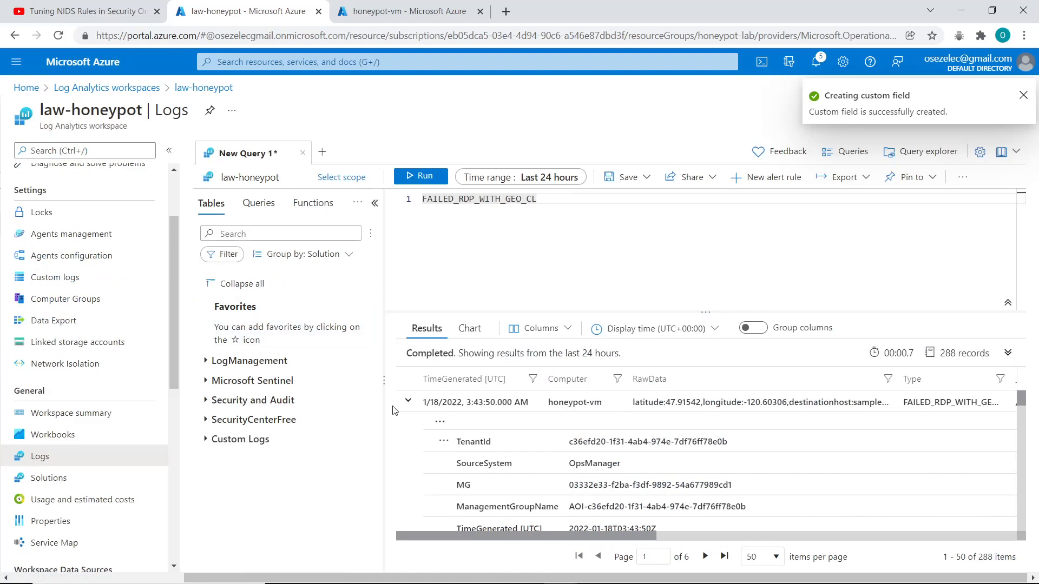
Start another field extraction from the same record and extract 120.60306 in RawData as a Text custom field titled longitude.
left_click(438, 424)
left_click(466, 449)
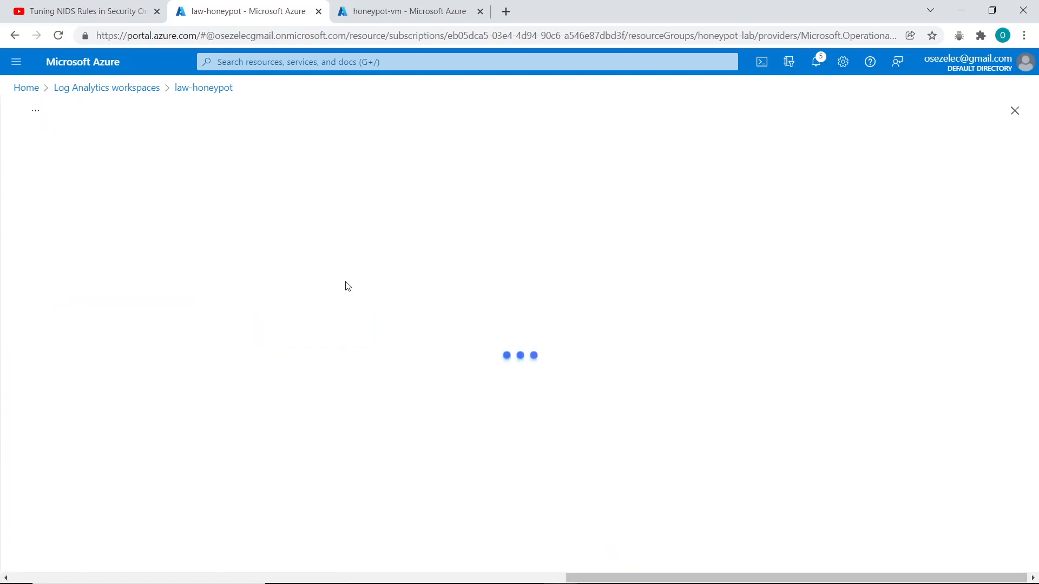
left_click_drag(241, 314, 278, 313)
left_click(251, 361)
type("longitude")
left_click(380, 417)
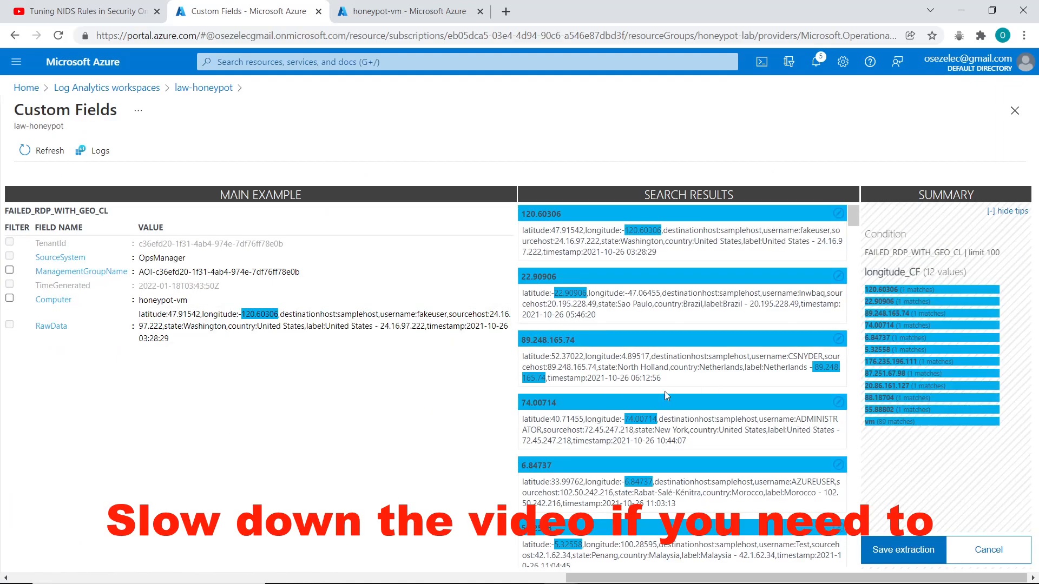
Correct the longitude highlight in the North Holland, Netherlands result by marking 4.89517 as the field value.
left_click(838, 339)
left_click(861, 345)
left_click_drag(139, 403, 168, 403)
left_click(275, 511)
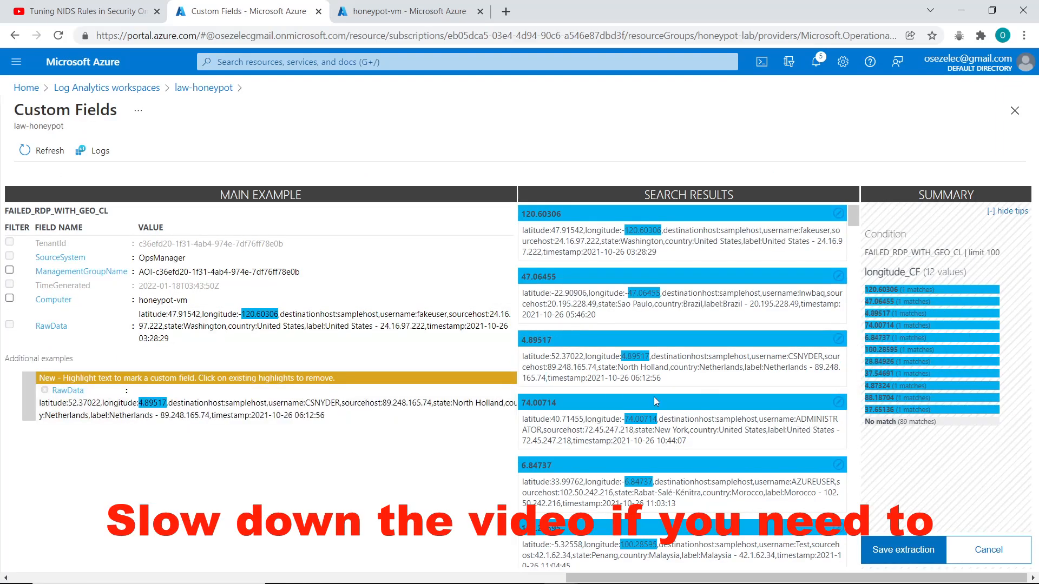
Correct the longitude highlight in the first Philippines result to 121.04258, check the remaining results and save the extraction.
scroll(654, 401, "down", 11)
left_click(838, 296)
left_click(866, 303)
left_click_drag(139, 440, 176, 441)
left_click(277, 550)
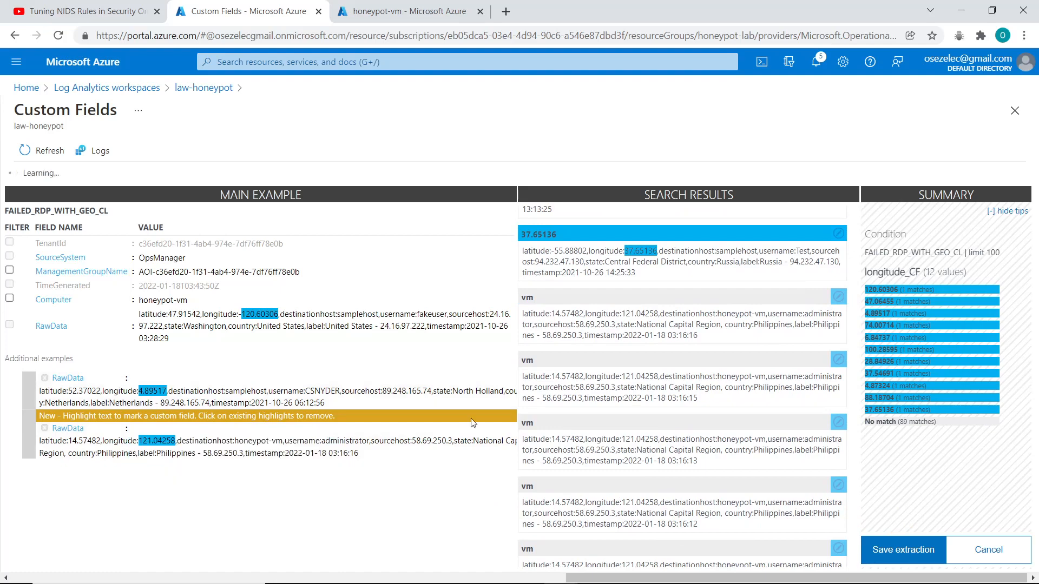
scroll(644, 383, "down", 15)
left_click(902, 550)
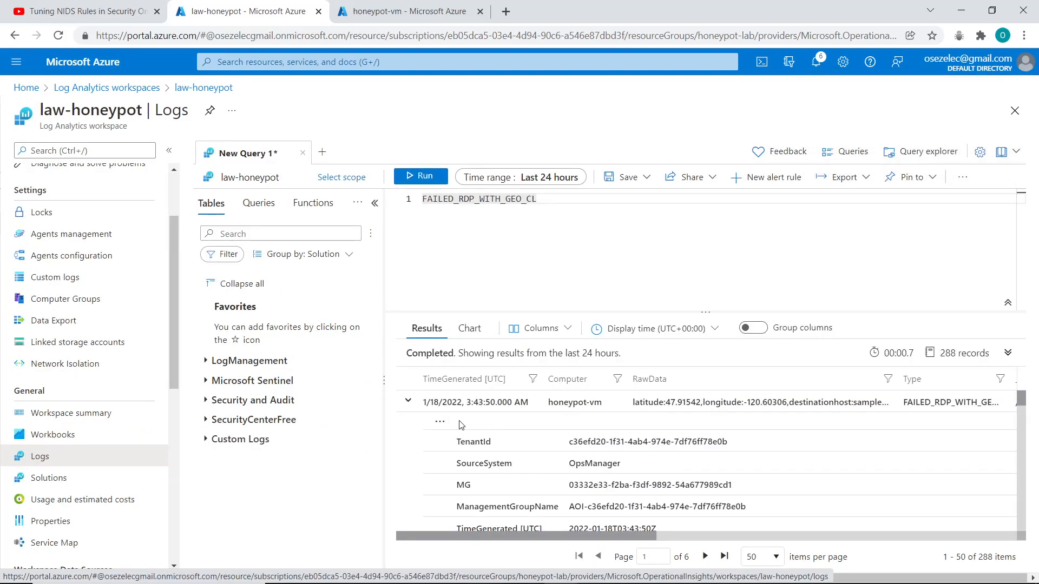
Extract samplehost from the same record's RawData as a Text custom field titled destinationhost, check the results and save the extraction.
left_click(440, 421)
left_click(475, 431)
left_click_drag(337, 315, 379, 314)
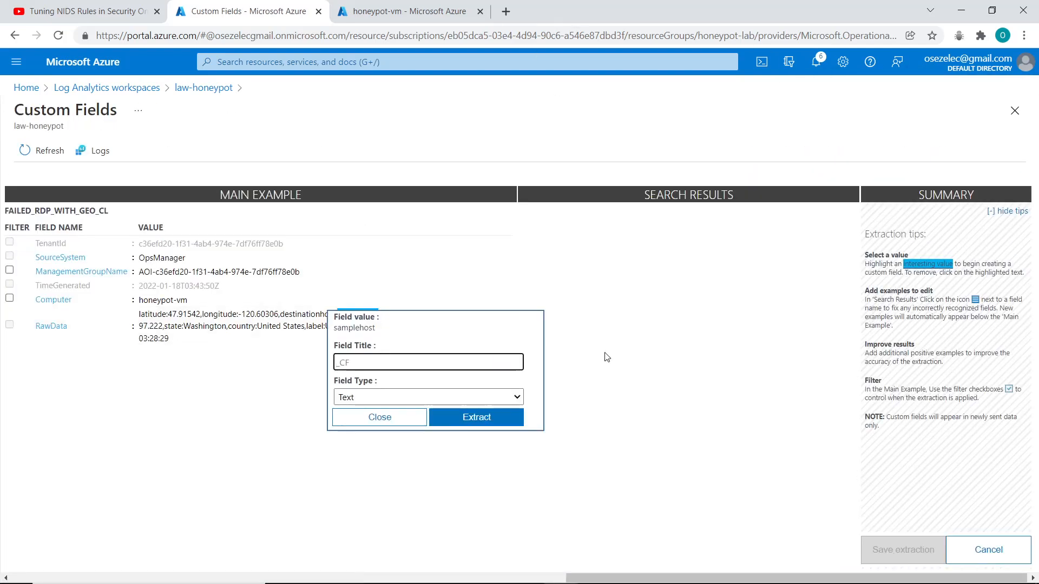
type("destinationhost")
key("Return")
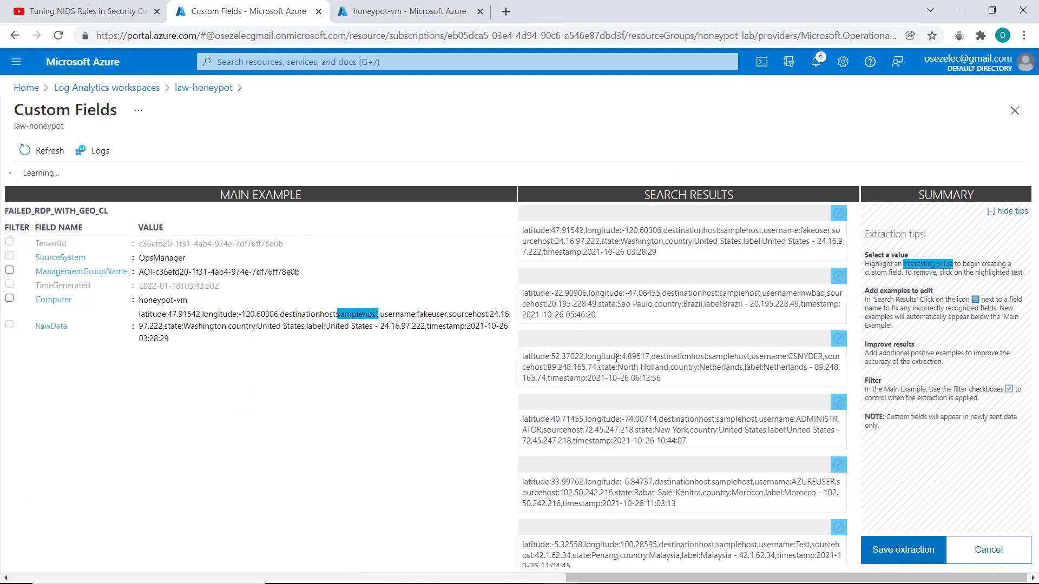
scroll(697, 324, "down", 15)
left_click(903, 549)
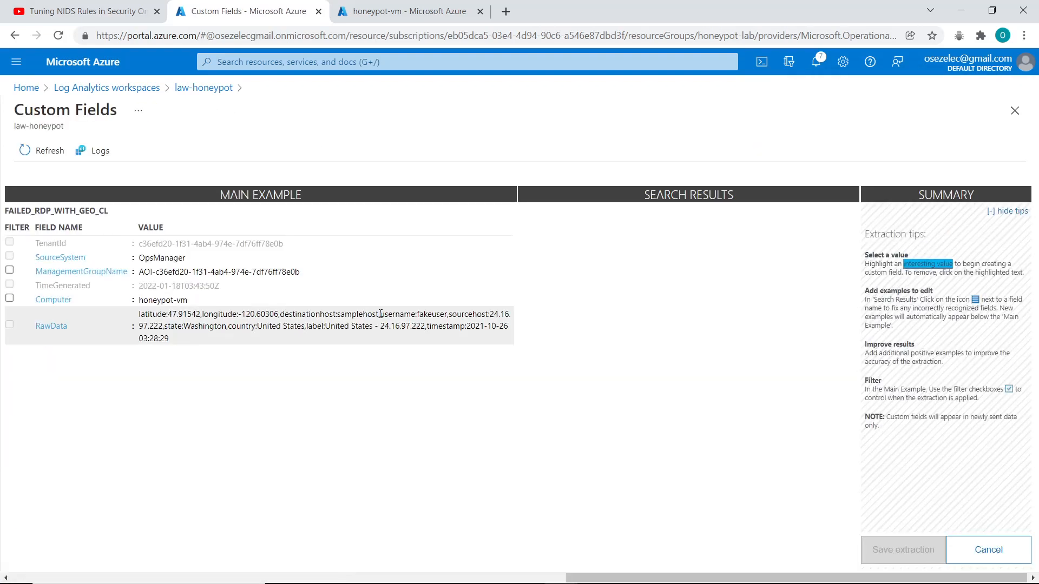
Extract fakeuser from the record's RawData as a Text custom field titled username.
left_click_drag(417, 314, 447, 313)
type("username")
key("Return")
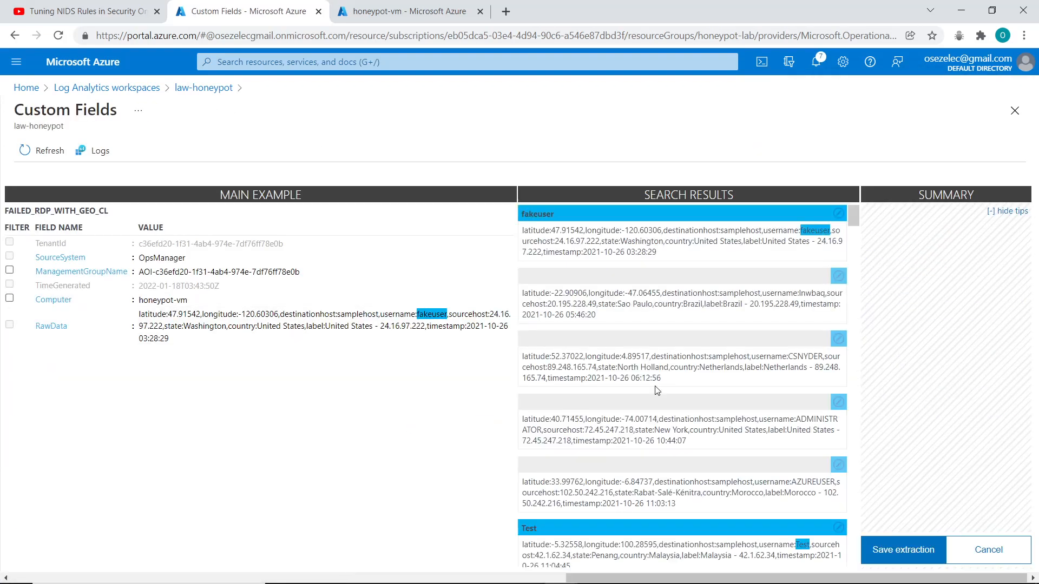
Mark the username value in the Sao Paulo, Brazil result as an additional example, check the results and save the extraction.
left_click(838, 276)
left_click(866, 276)
left_click_drag(316, 402, 342, 402)
left_click(454, 509)
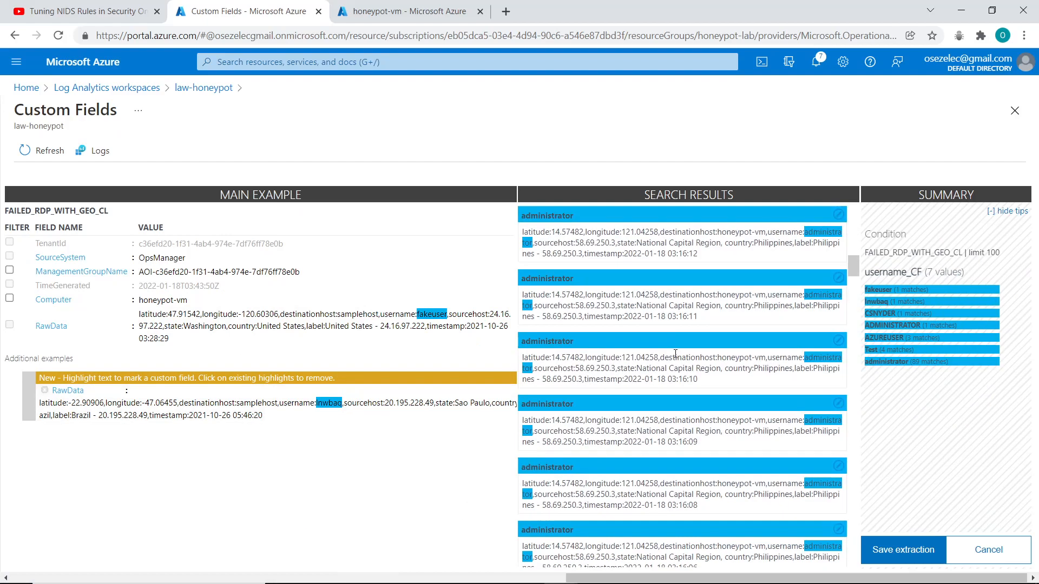
scroll(675, 354, "down", 5)
left_click(876, 550)
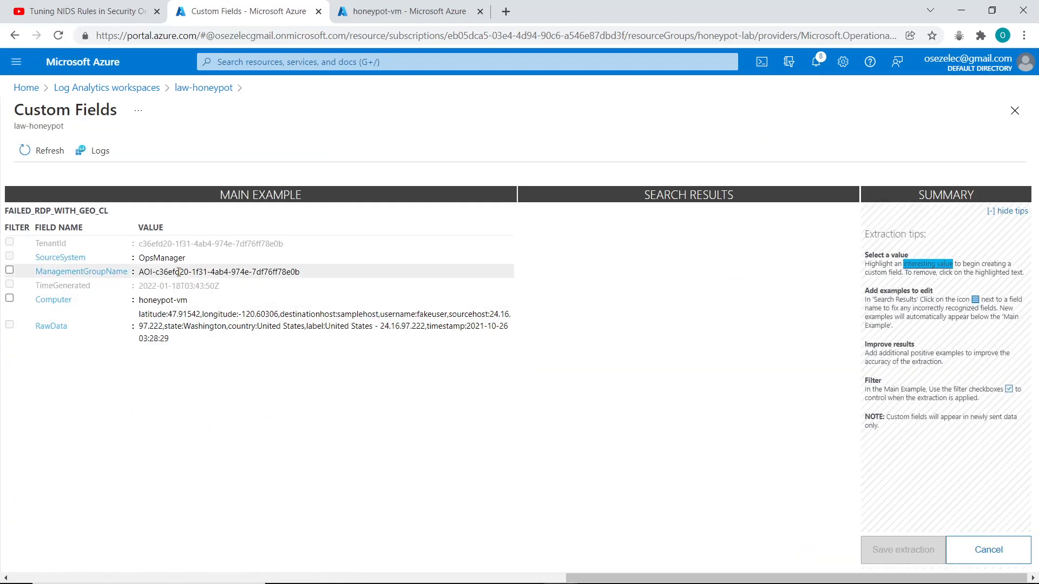
Extract the source IP 24.16.97.222 from RawData as a Text custom field titled sourcehost, check the results and save the extraction.
left_click_drag(489, 313, 163, 325)
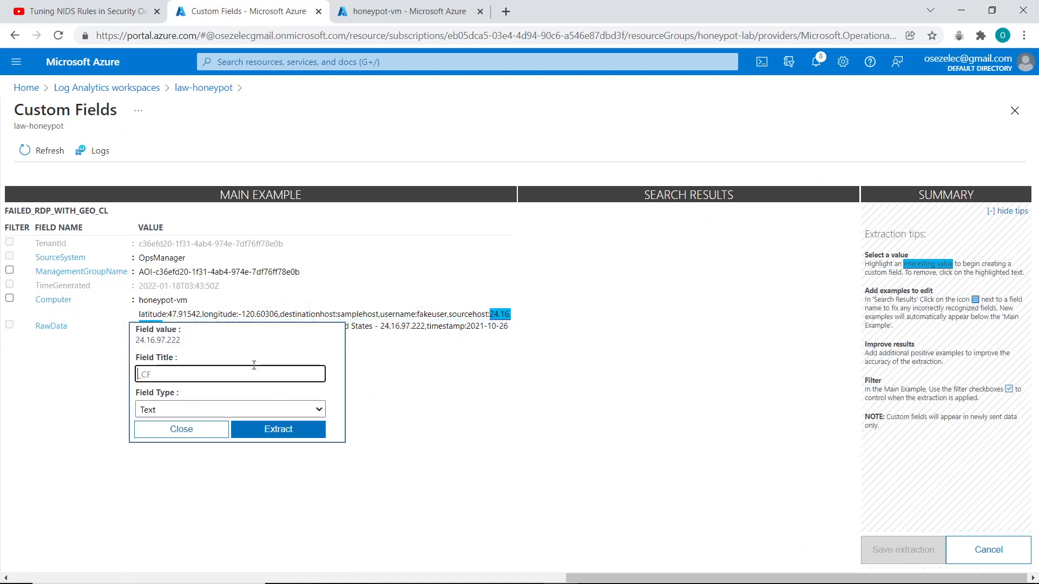
type("sourcehost")
left_click(278, 429)
scroll(654, 352, "down", 5)
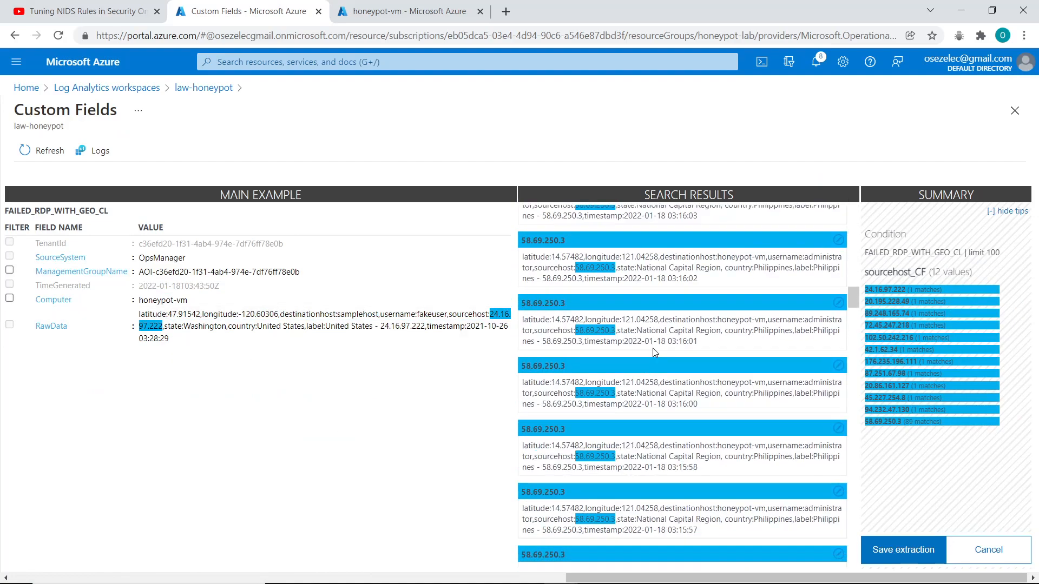
left_click(903, 550)
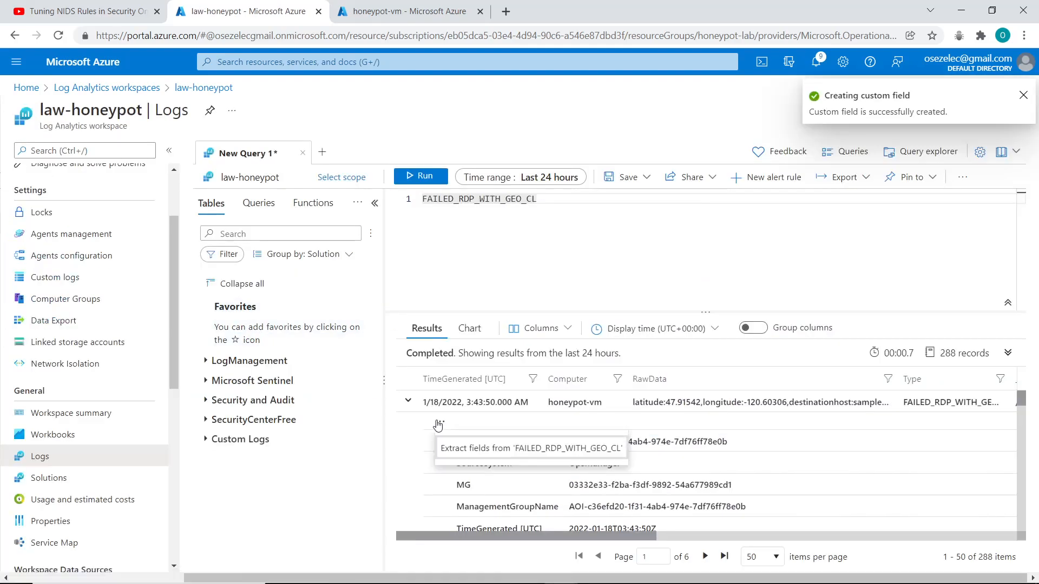
Start a new field extraction from the same record and extract Washington in RawData as a Text custom field titled state.
left_click(276, 443)
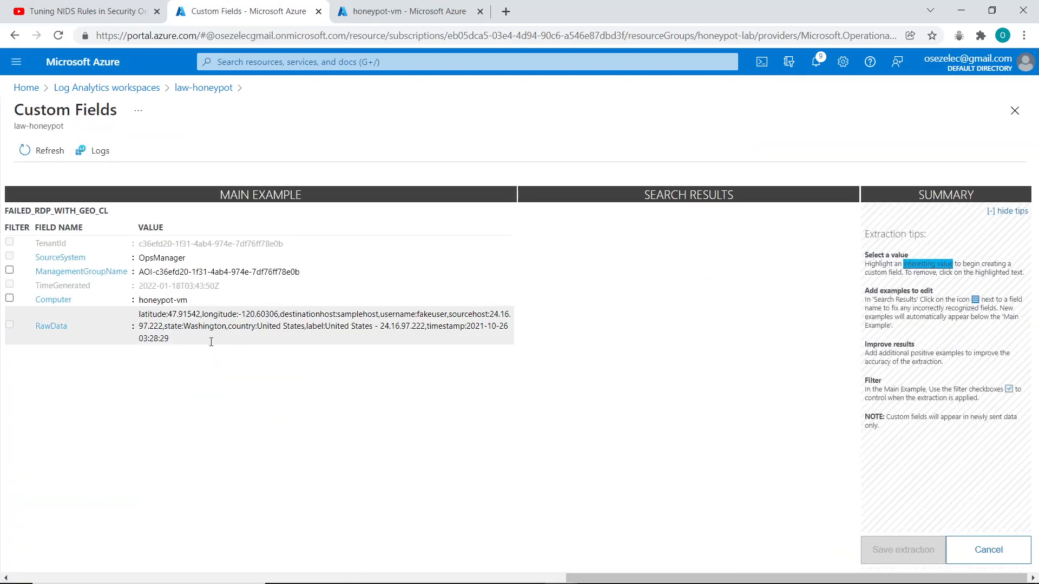
left_click_drag(184, 327, 226, 327)
type("state")
left_click(322, 428)
Correct the state highlight in the Malaysia result to Penang, check the remaining results and save the extraction.
scroll(721, 427, "down", 3)
left_click(838, 325)
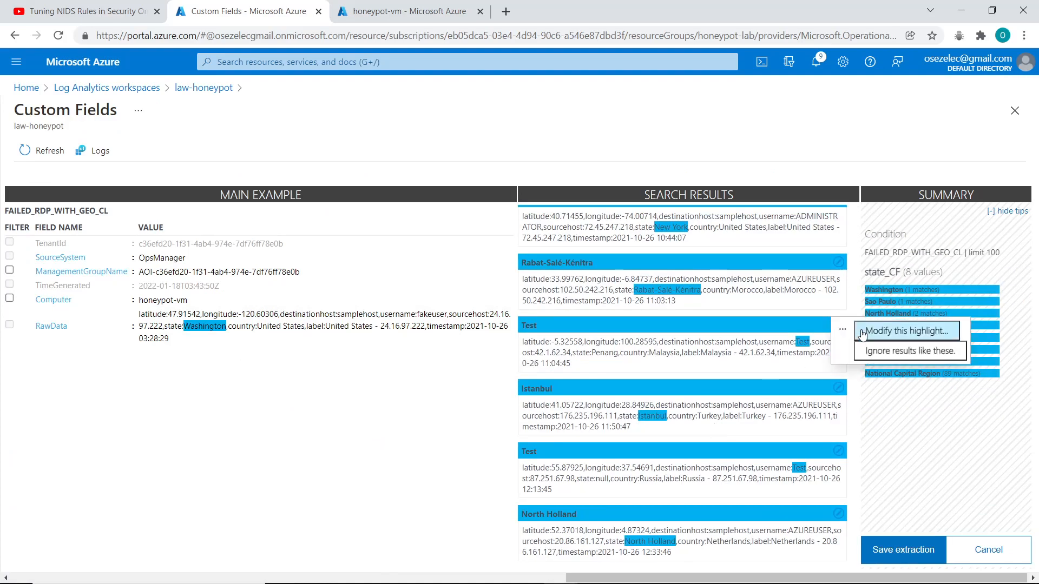
left_click(862, 331)
scroll(638, 442, "down", 3)
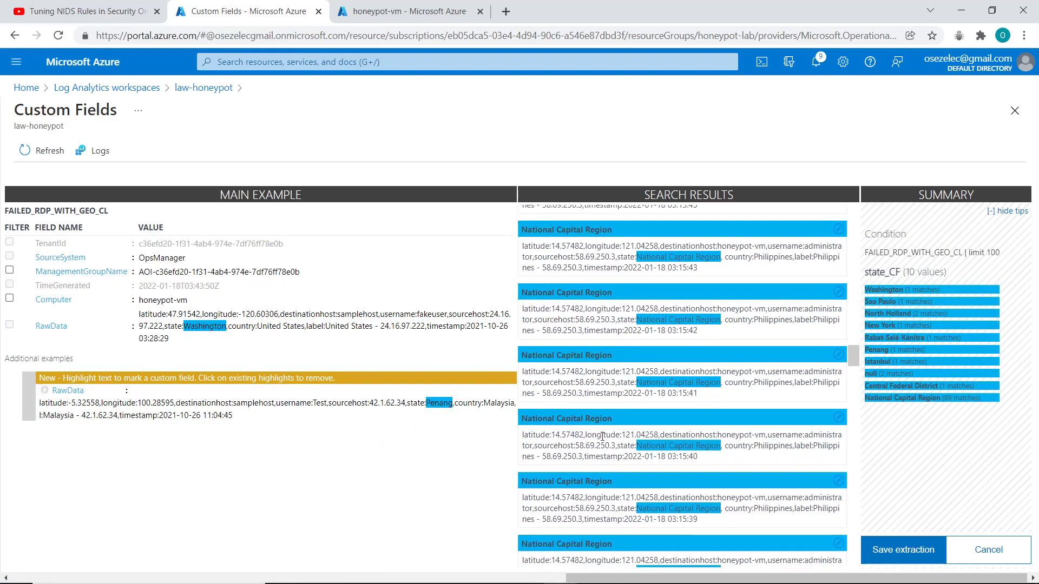
left_click(903, 549)
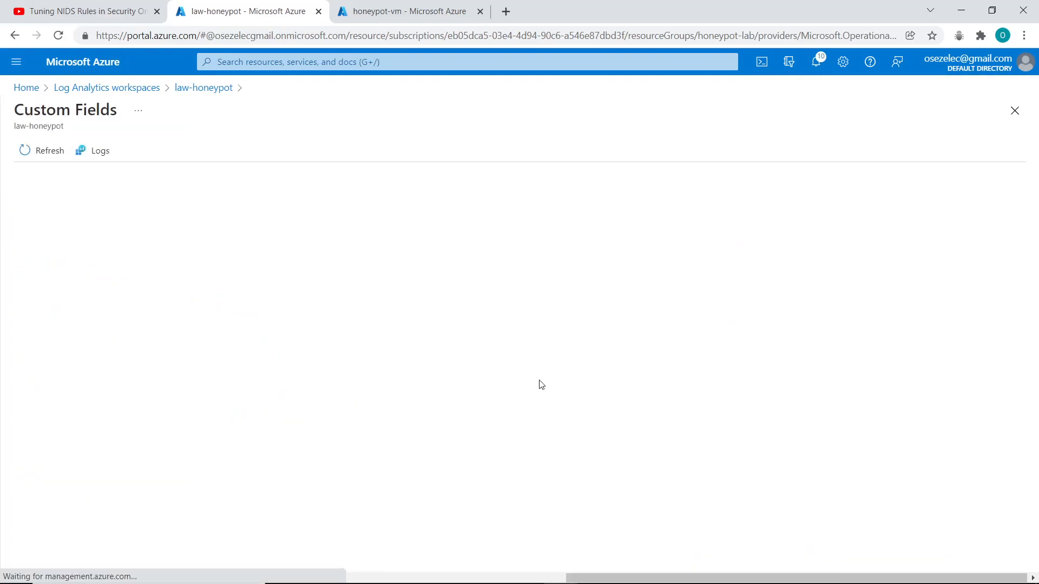
Extract the first United States value in the record's RawData as a Text custom field titled country.
left_click_drag(257, 327, 305, 327)
left_click(354, 369)
type("country")
left_click(397, 429)
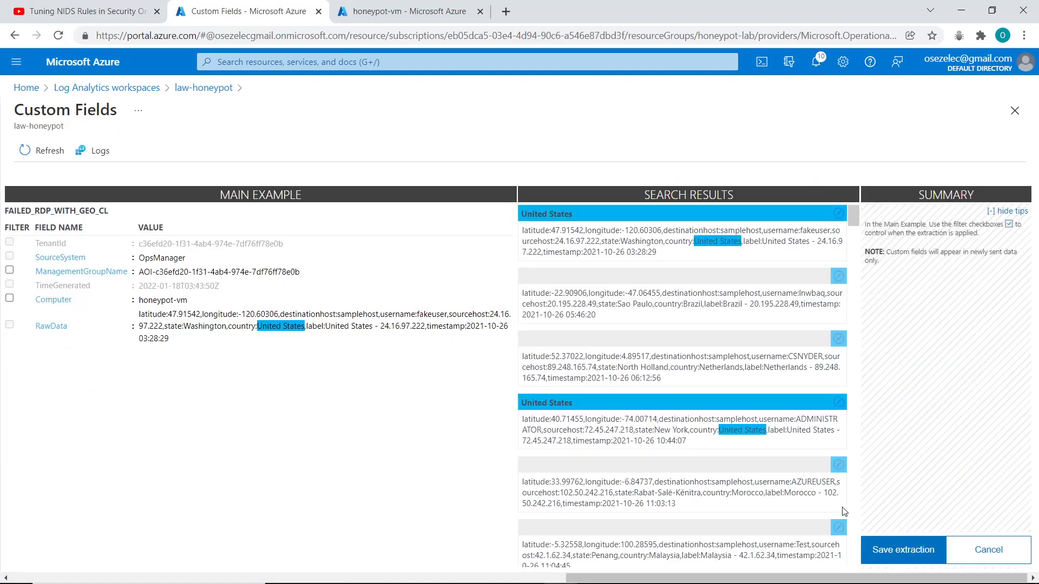
Add the Brazil and Netherlands results as additional examples for the country field and save the extraction.
left_click(838, 275)
left_click(869, 274)
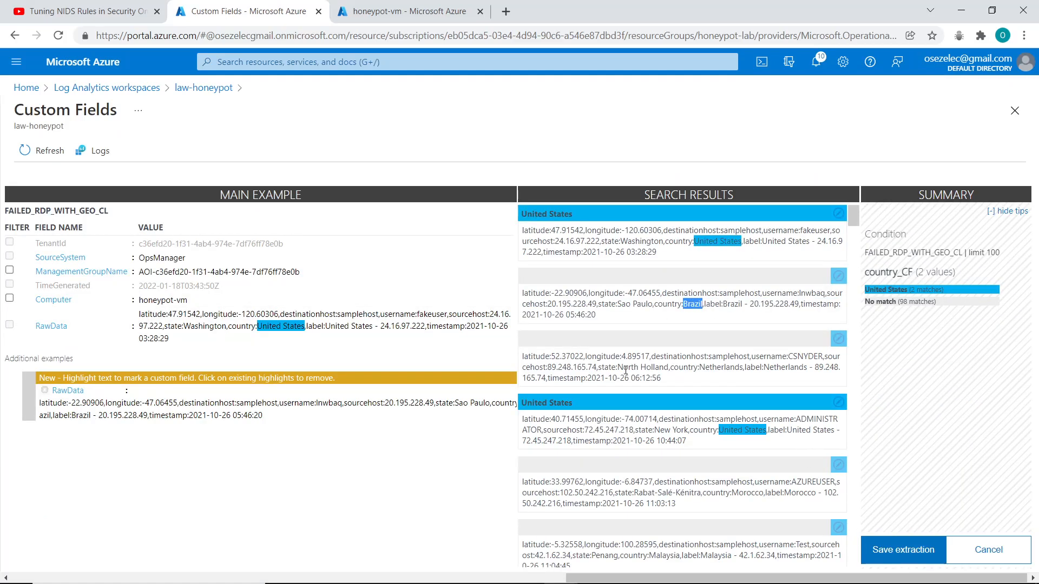
left_click(838, 338)
left_click(871, 338)
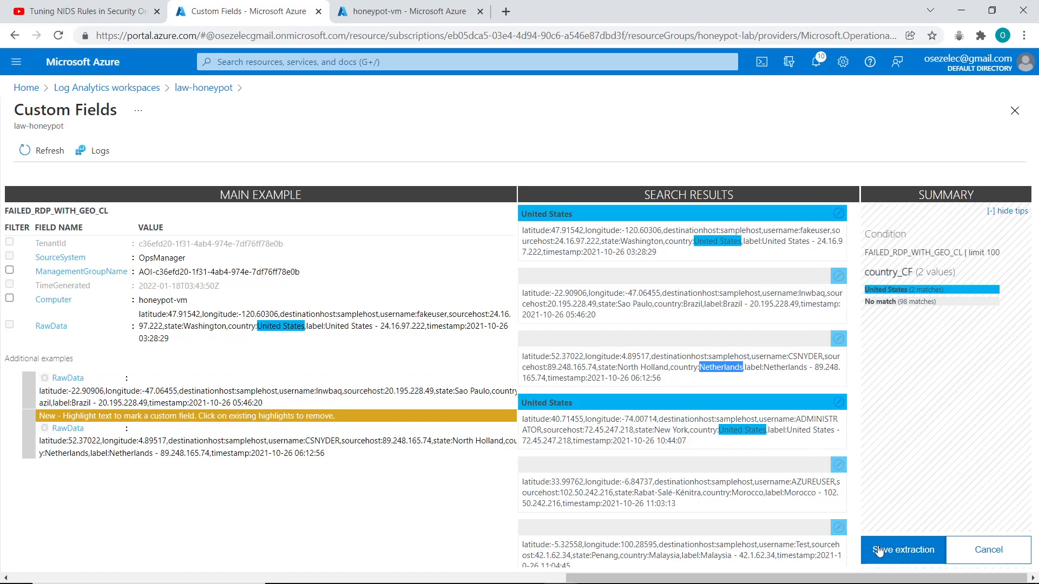
left_click_drag(684, 304, 709, 304)
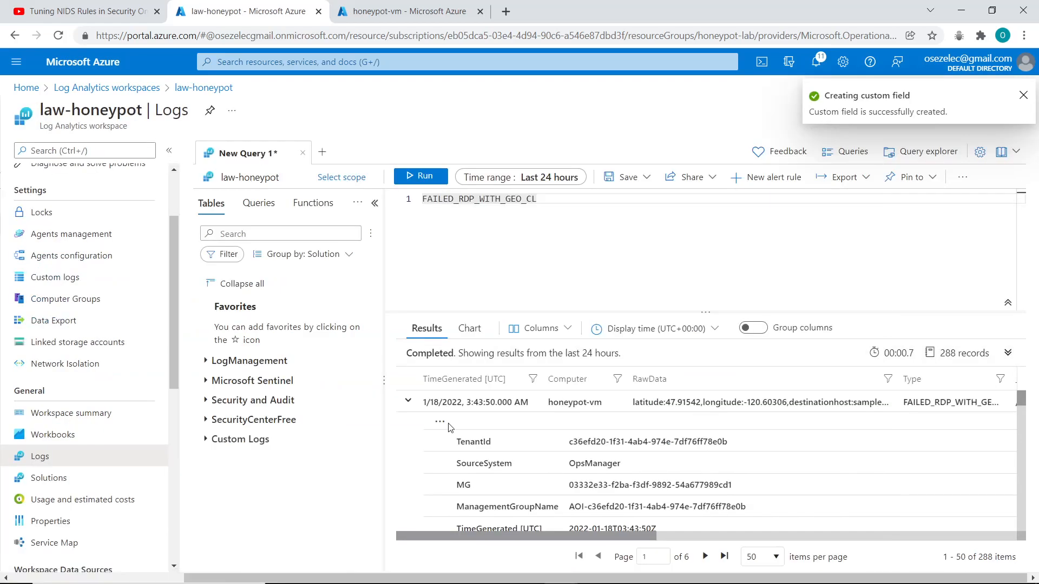
left_click(440, 421)
left_click(473, 448)
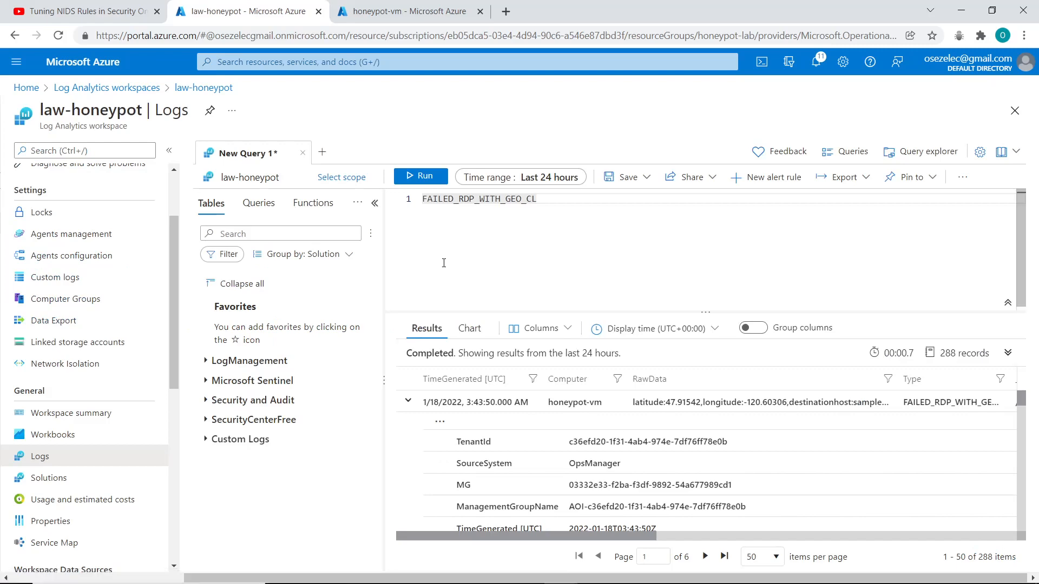
left_click_drag(633, 536, 547, 532)
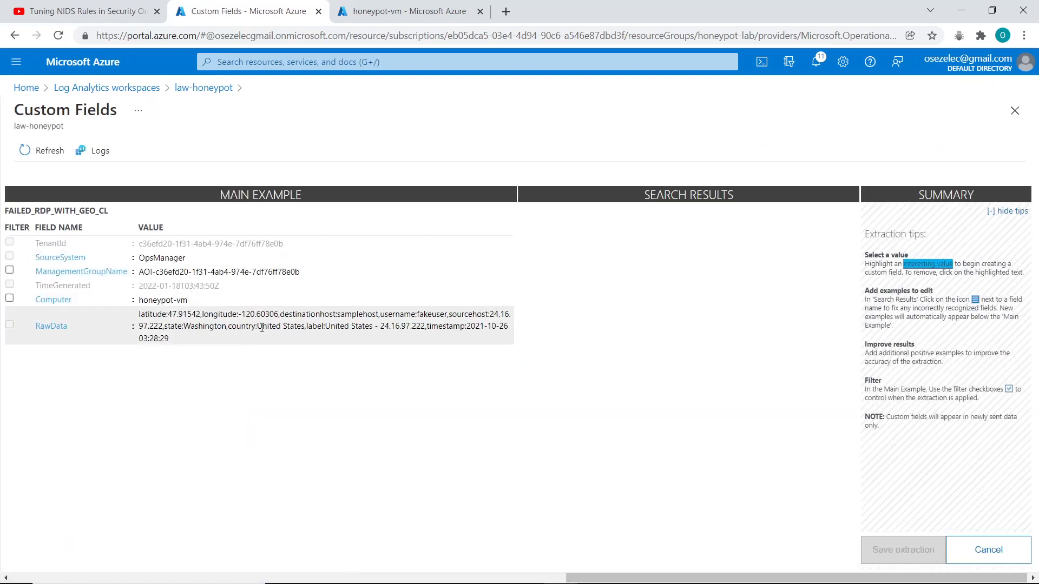
left_click_drag(256, 327, 304, 328)
type("country")
left_click(323, 434)
left_click(312, 373)
type("country")
left_click(402, 431)
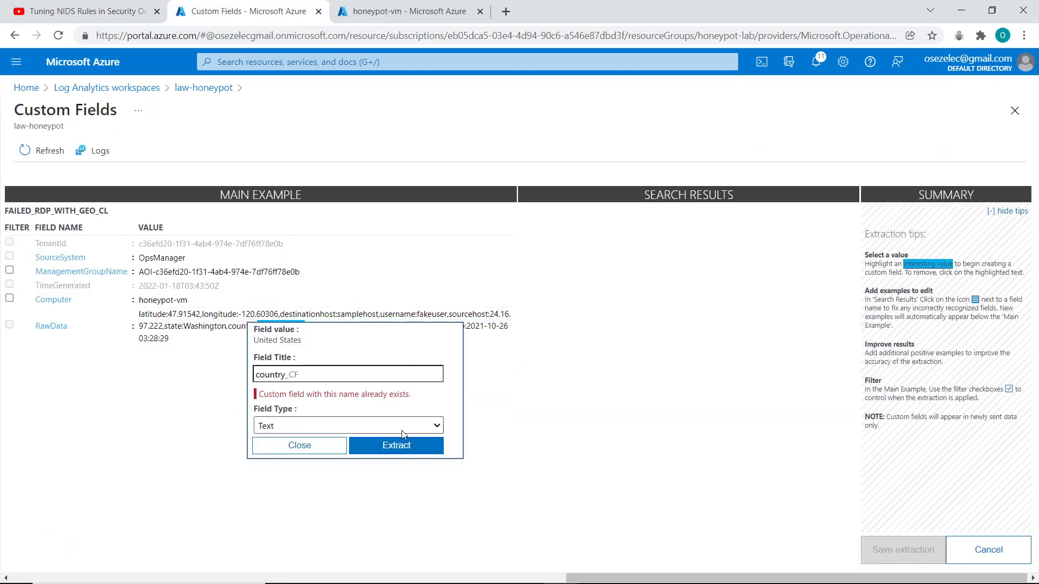
left_click(323, 449)
left_click(949, 549)
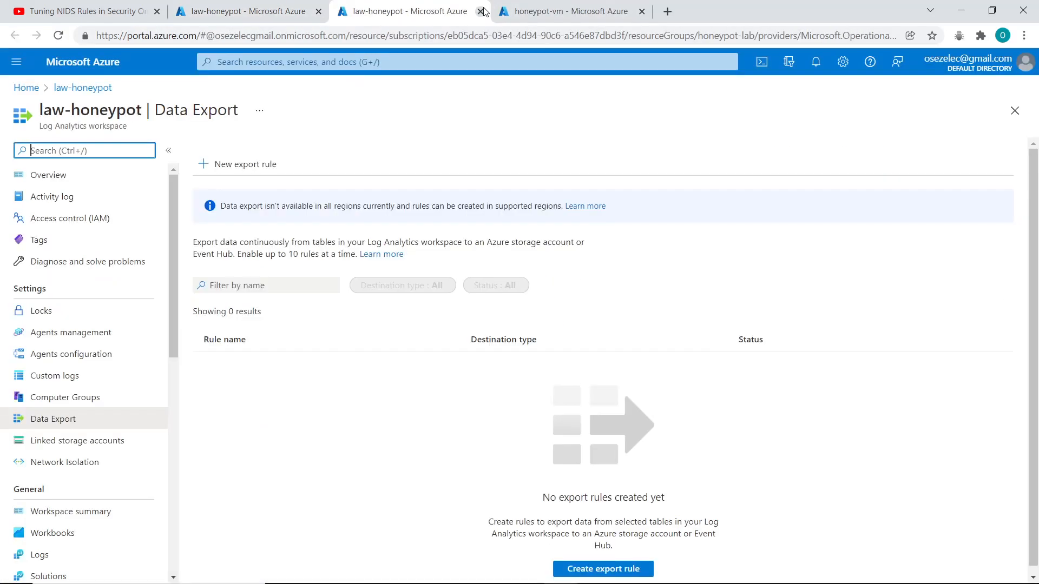
left_click(480, 11)
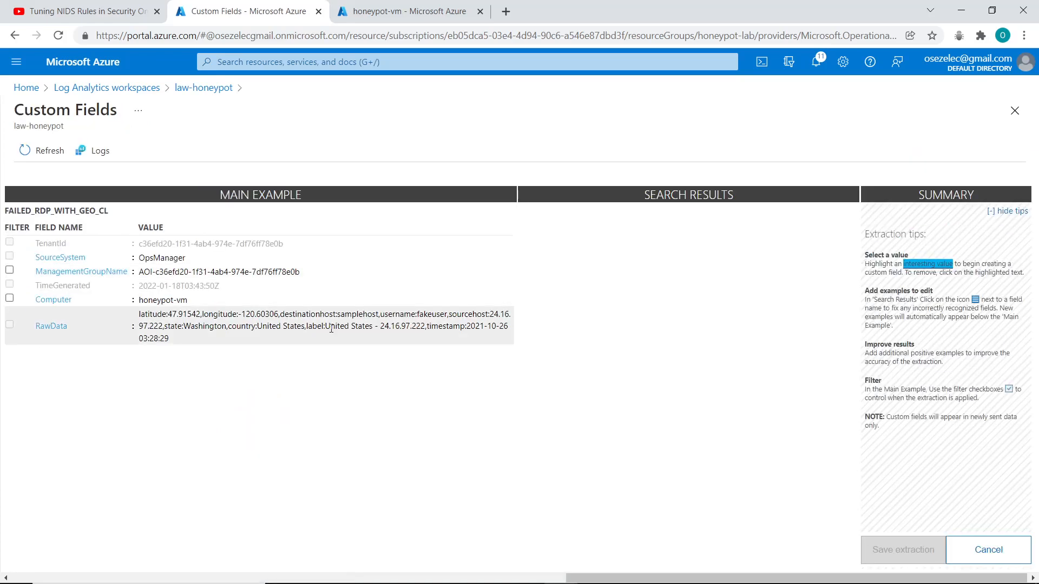
Extract the United States - 24.16.97.222 value in the record's RawData as a Text custom field titled label and save the extraction.
left_click_drag(325, 326, 417, 327)
type("label")
left_click(494, 442)
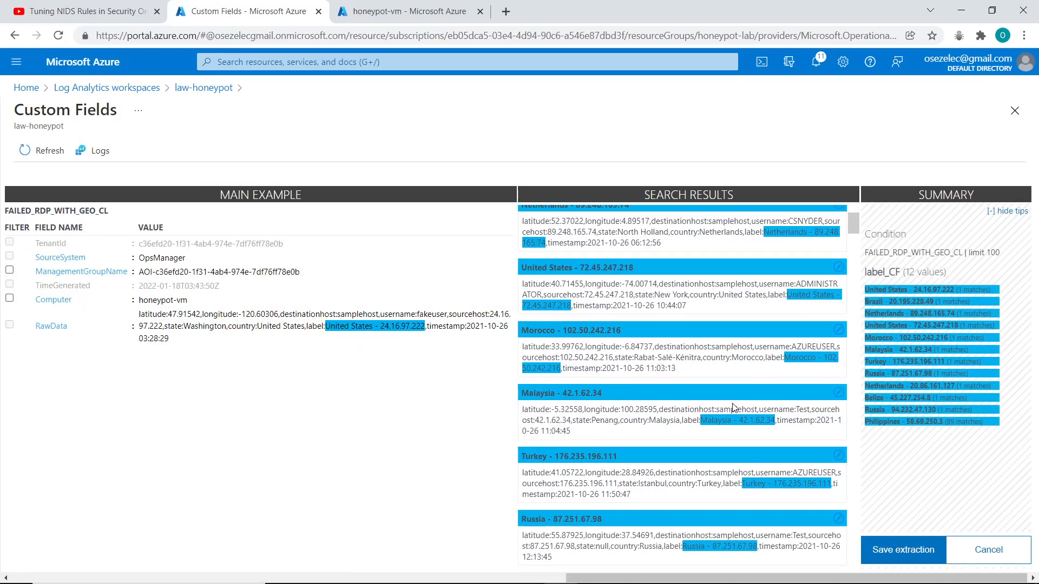
scroll(733, 346, "down", 1)
left_click(903, 551)
left_click(520, 327)
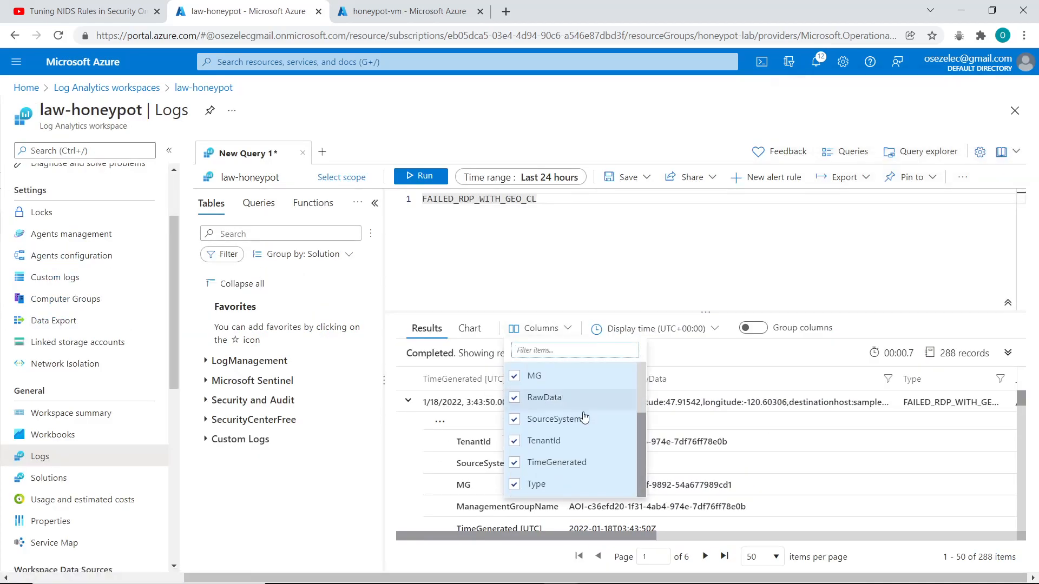
left_click(516, 327)
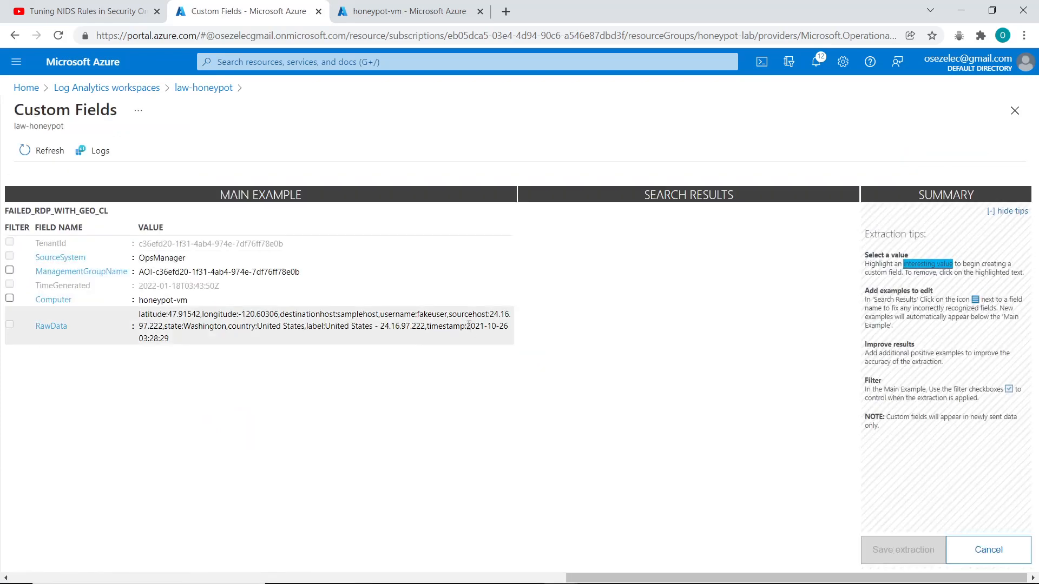
left_click_drag(466, 326, 168, 338)
type("timestamp")
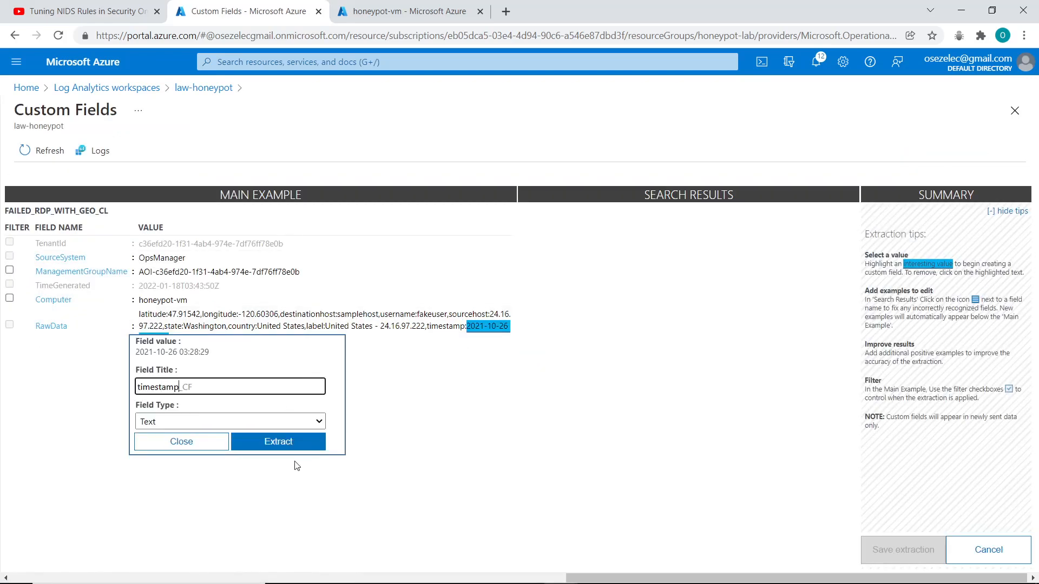
left_click(278, 442)
left_click(903, 549)
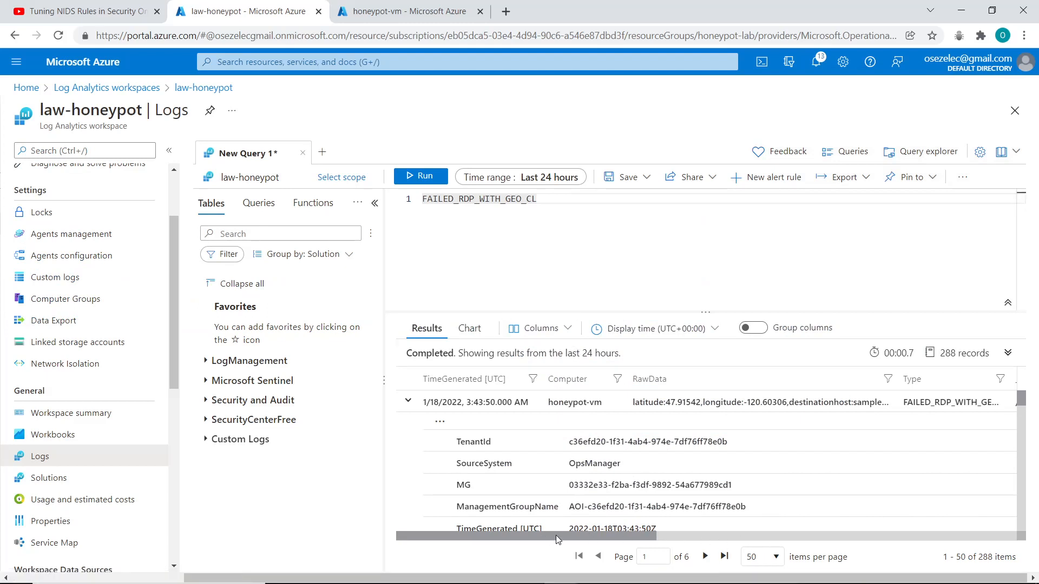
Collapse the expanded record, rerun the FAILED_RDP_WITH_GEO_CL query and look through the returned columns.
left_click_drag(556, 535, 544, 568)
left_click(410, 402)
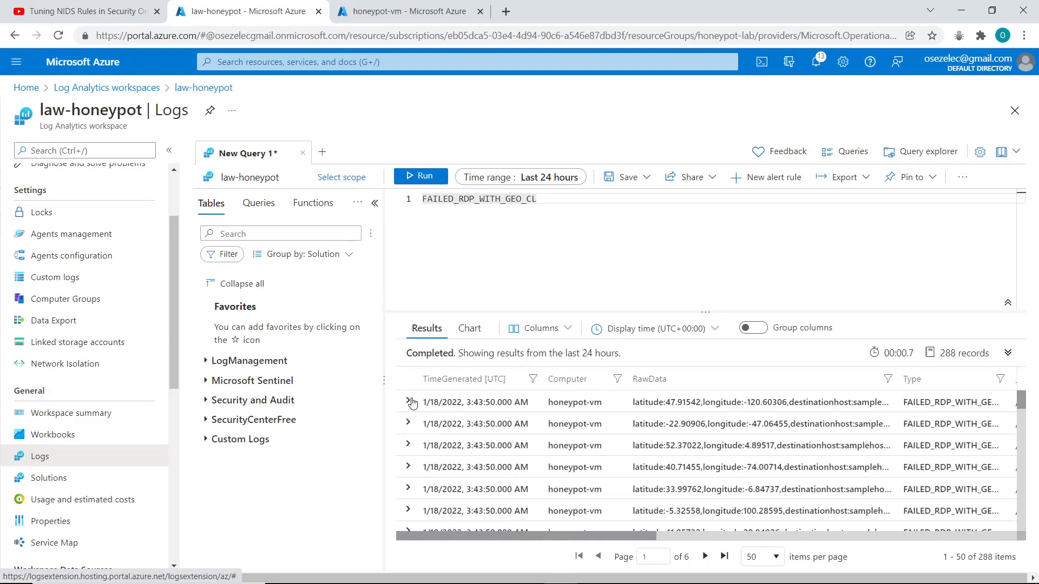
left_click(410, 402)
left_click(410, 401)
left_click(425, 177)
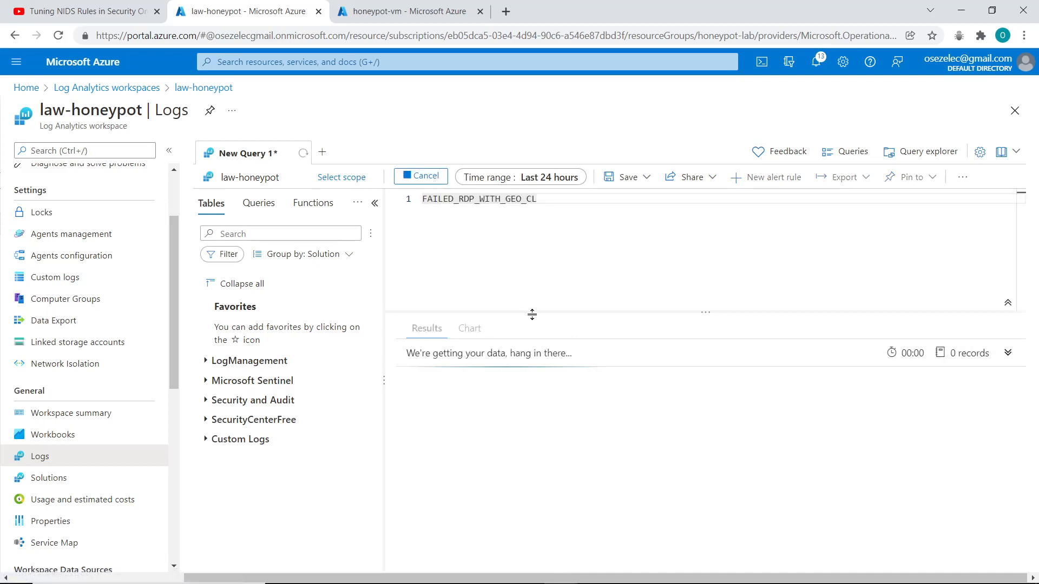
left_click_drag(543, 537, 681, 533)
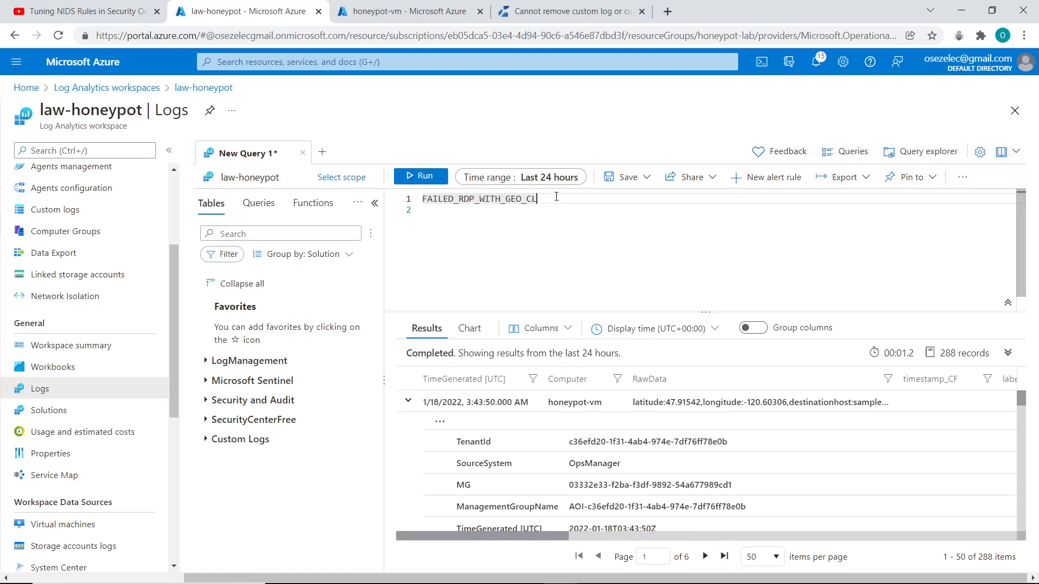
Run the FAILED_RDP_WITH_GEO_CL query once more and examine the custom field columns in its results.
left_click_drag(547, 537, 429, 527)
left_click_drag(549, 204, 469, 204)
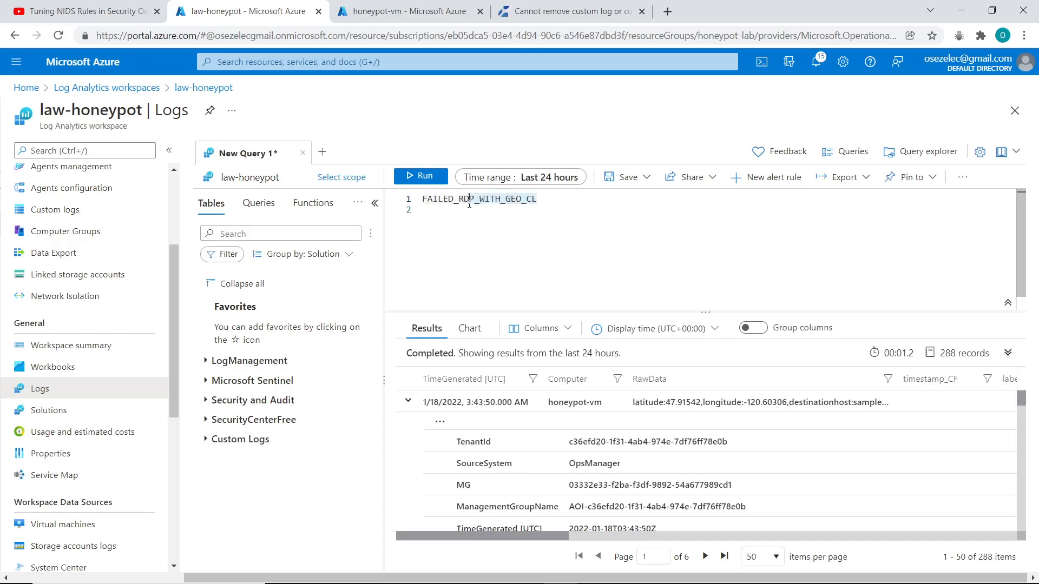
left_click(418, 178)
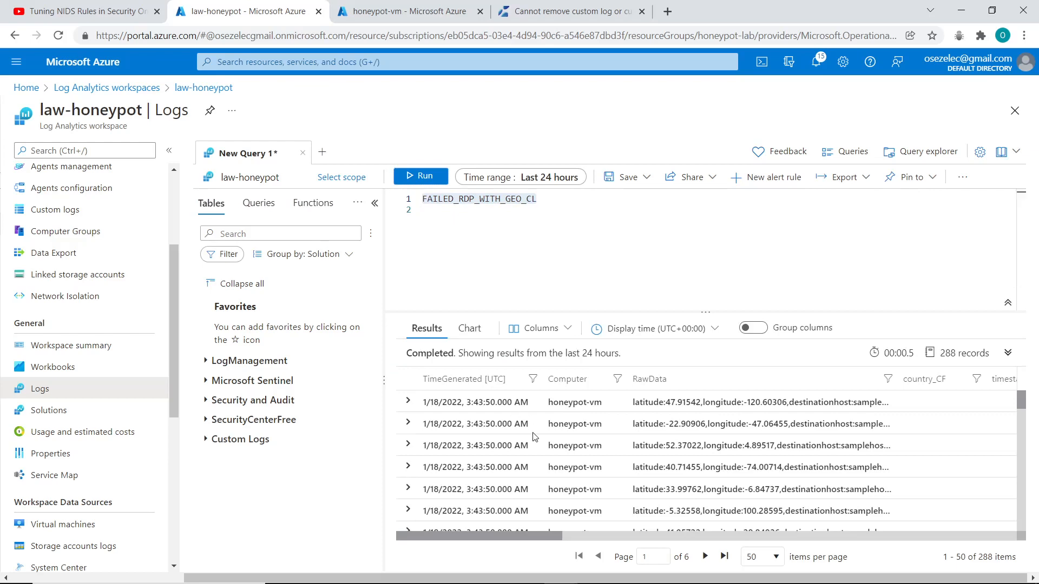
mouse_move(539, 537)
left_mouse_down()
mouse_move(720, 519)
mouse_move(525, 534)
mouse_move(814, 528)
mouse_move(547, 532)
left_mouse_up()
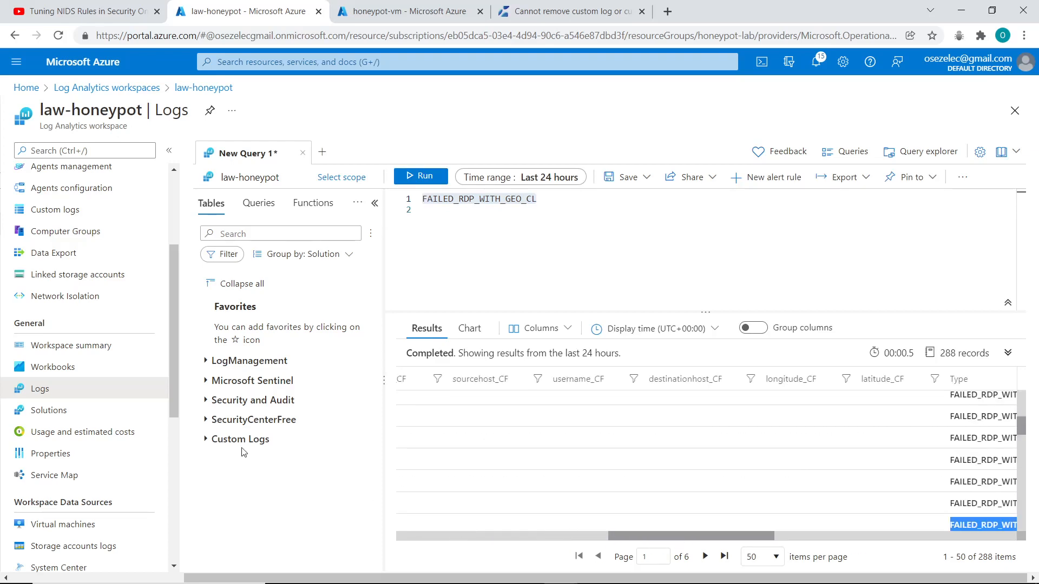
Open the list of custom fields under the workspace's custom logs, discarding the unsaved query edits.
scroll(82, 255, "down", 5)
scroll(89, 255, "up", 6)
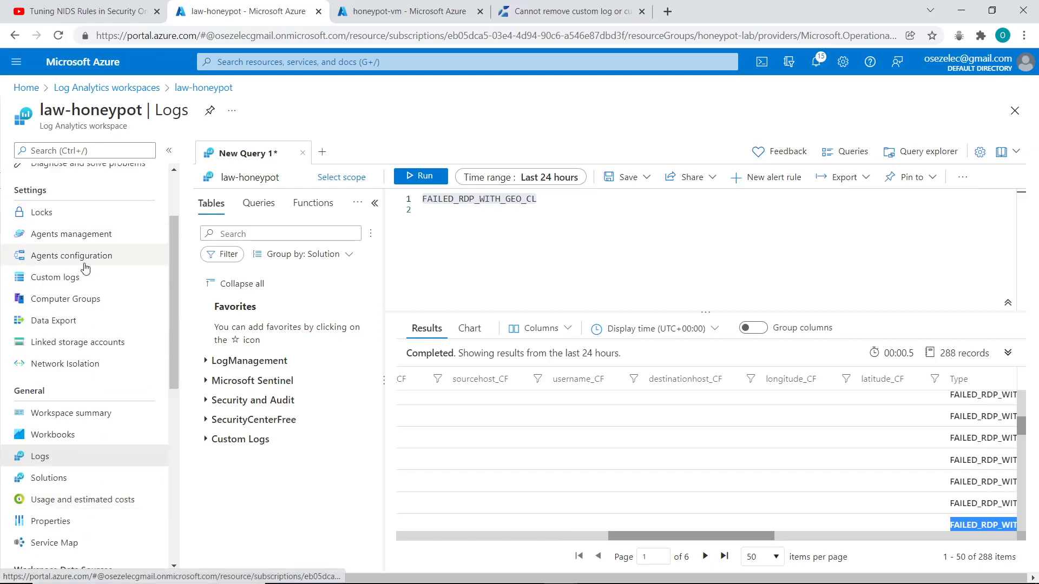
left_click(89, 285)
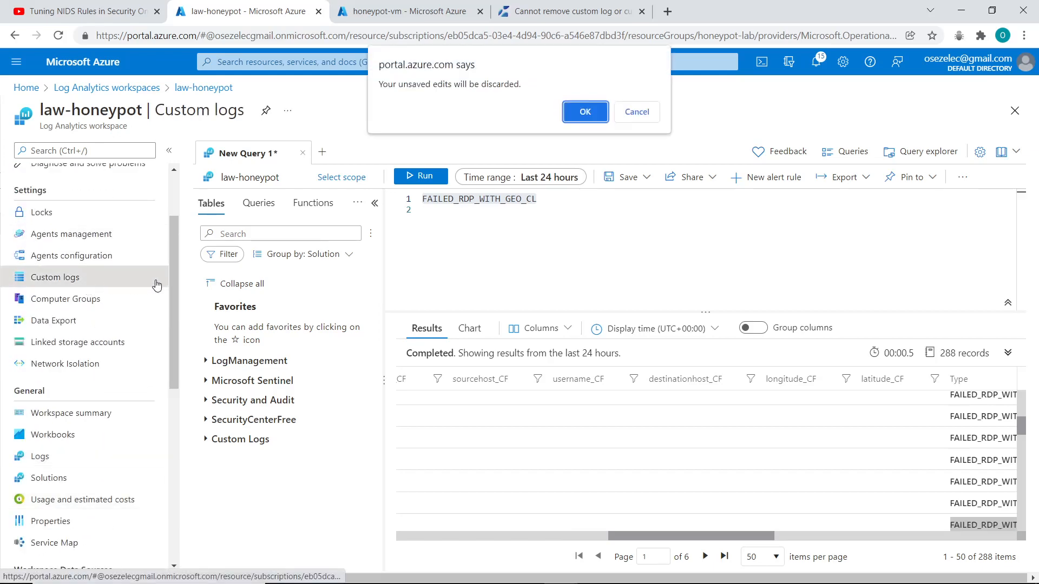
left_click(584, 109)
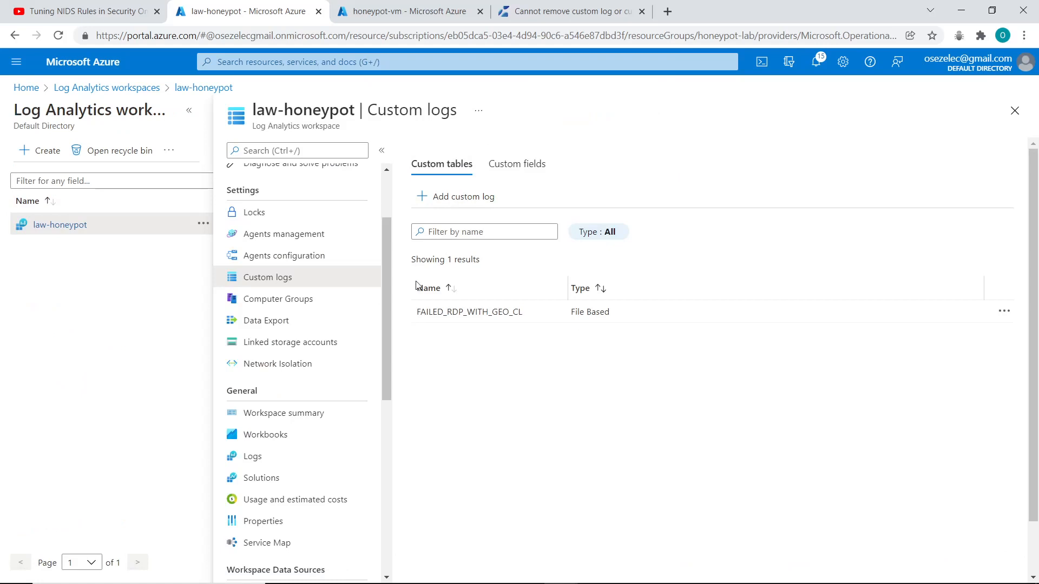
left_click(517, 164)
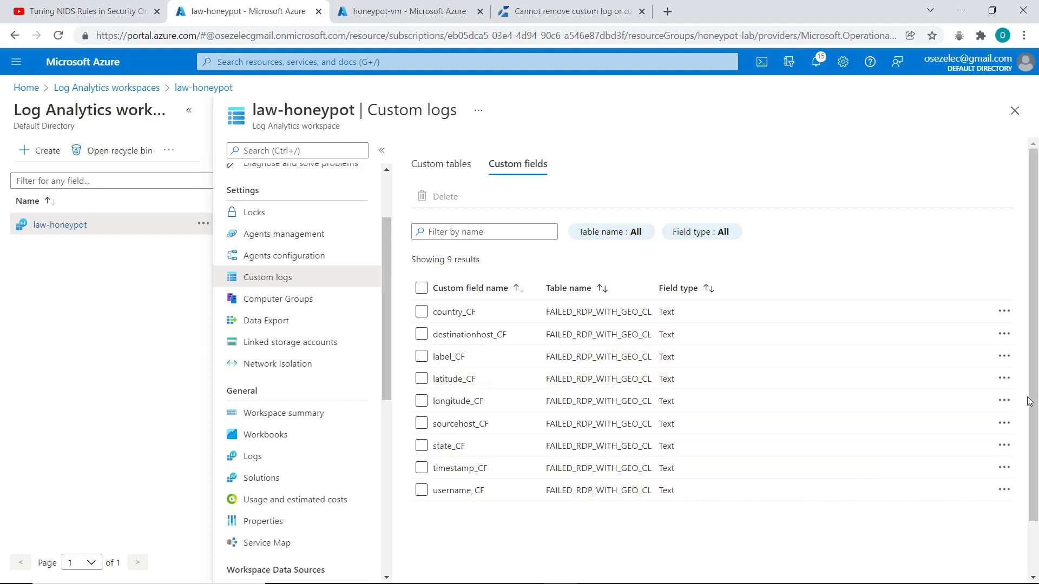
Delete the latitude_CF custom field, confirming the removal with yes.
left_click(1004, 378)
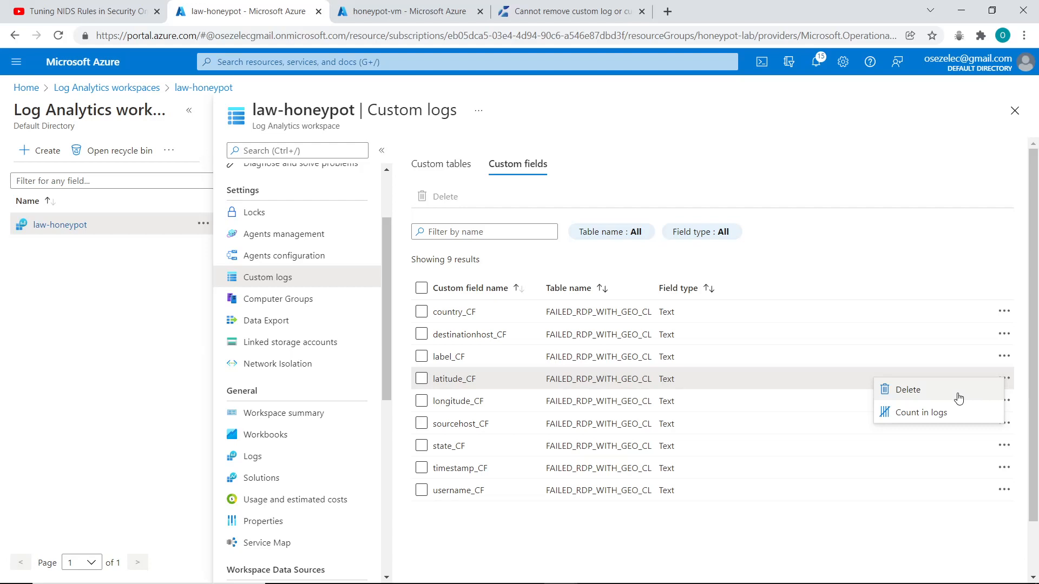
left_click(958, 399)
left_click(923, 271)
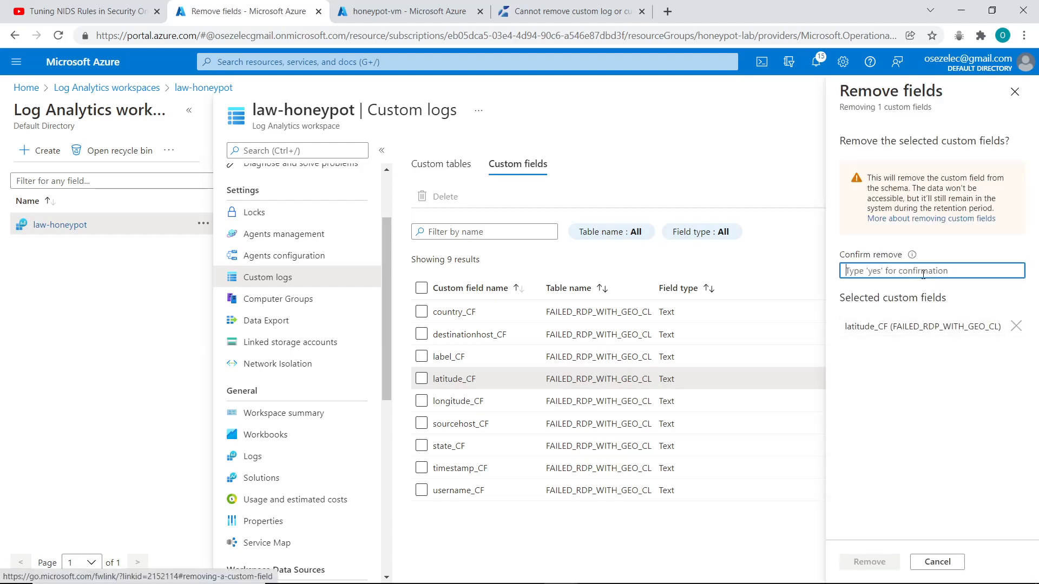
type("yes")
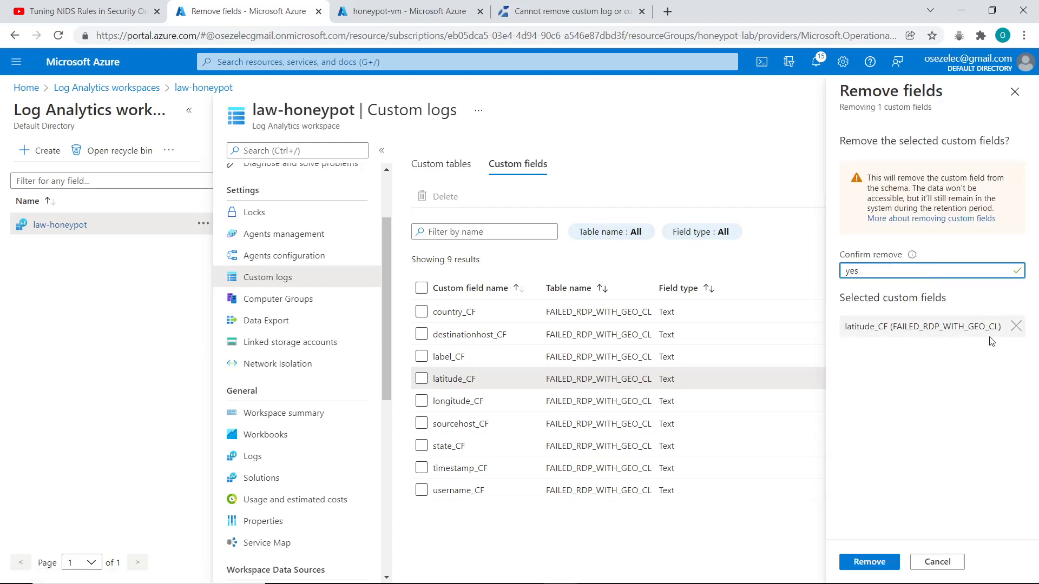
left_click(870, 562)
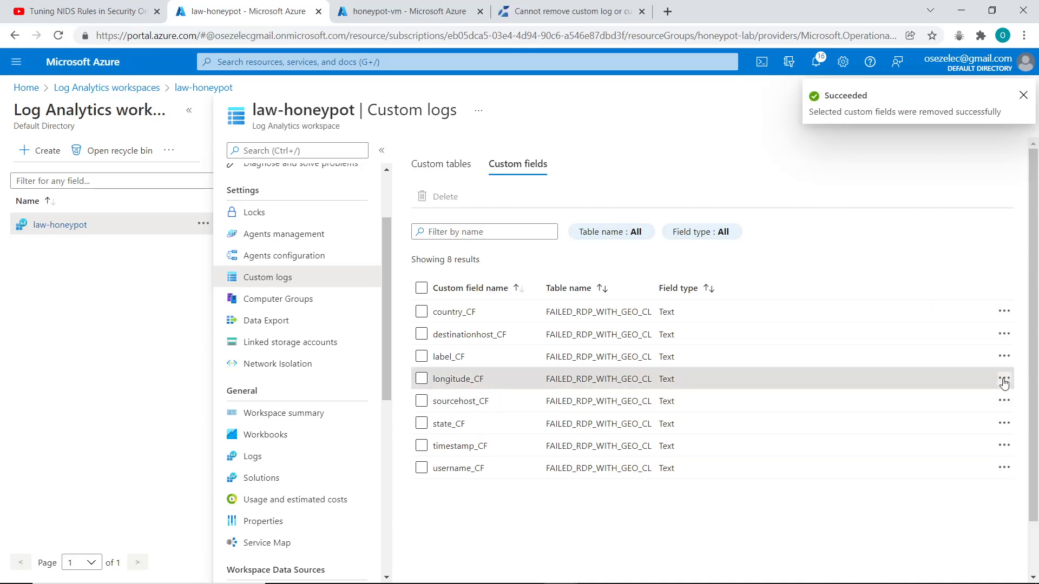
Delete the longitude_CF custom field, confirming the removal with yes.
left_click(1003, 379)
left_click(953, 392)
left_click(925, 267)
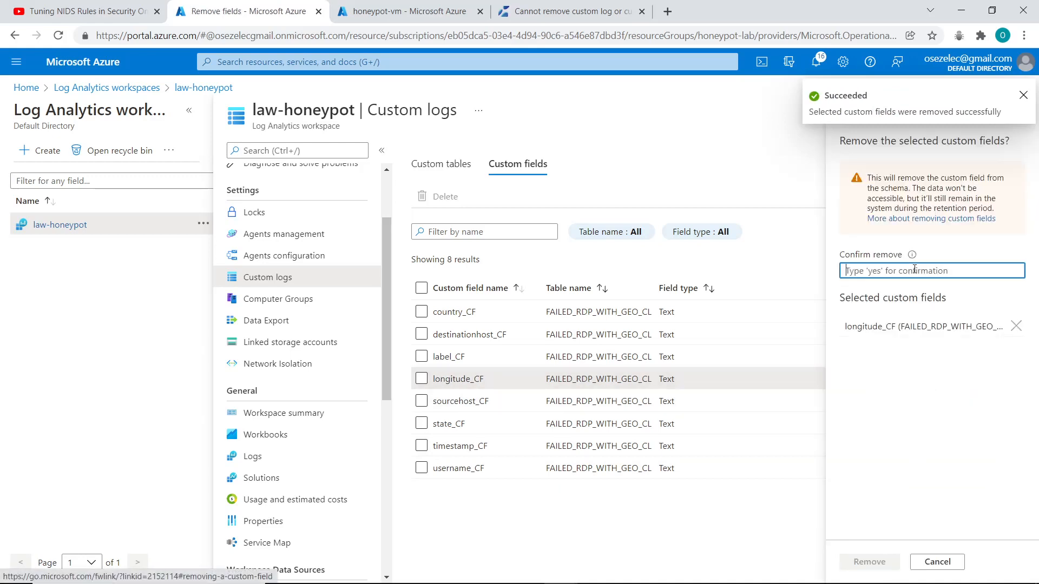
type("yes")
left_click(867, 562)
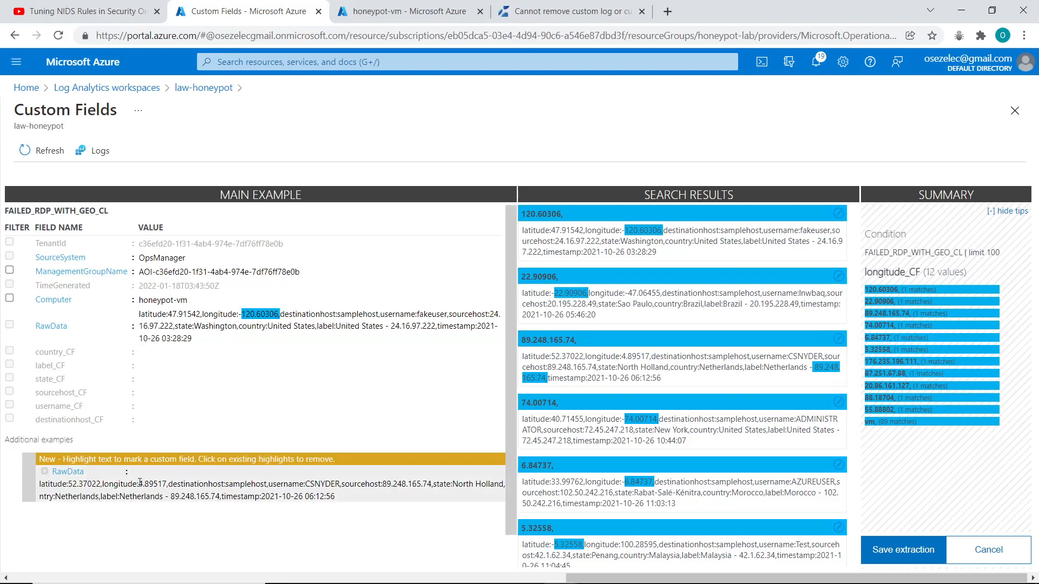
Extract 120.60306 in RawData as a Numeric custom field titled longitude and correct the Brazil result to 47.06455.
left_click(286, 550)
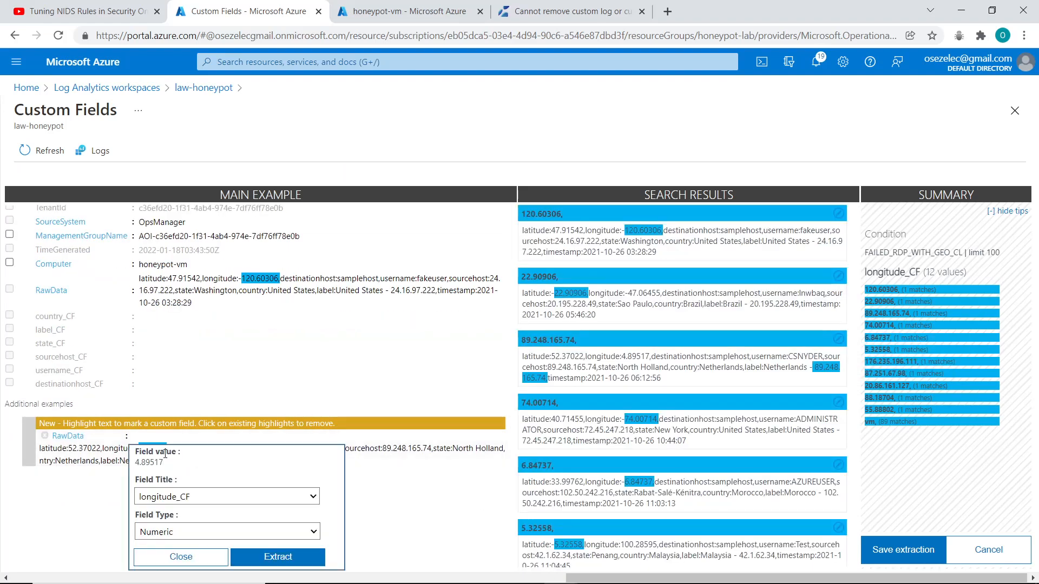
left_click(290, 556)
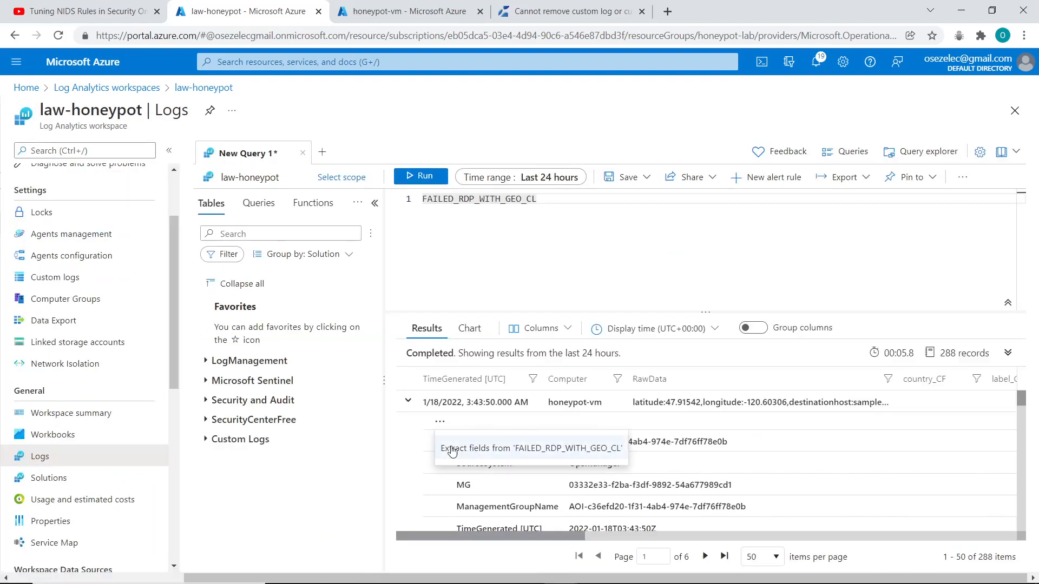
left_click_drag(242, 315, 267, 314)
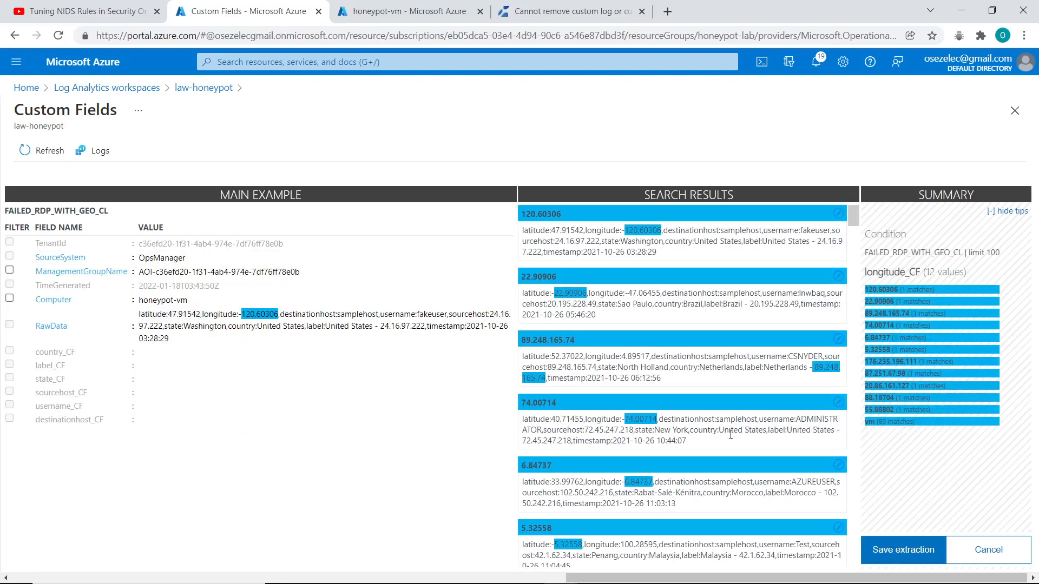
left_click_drag(146, 484, 177, 483)
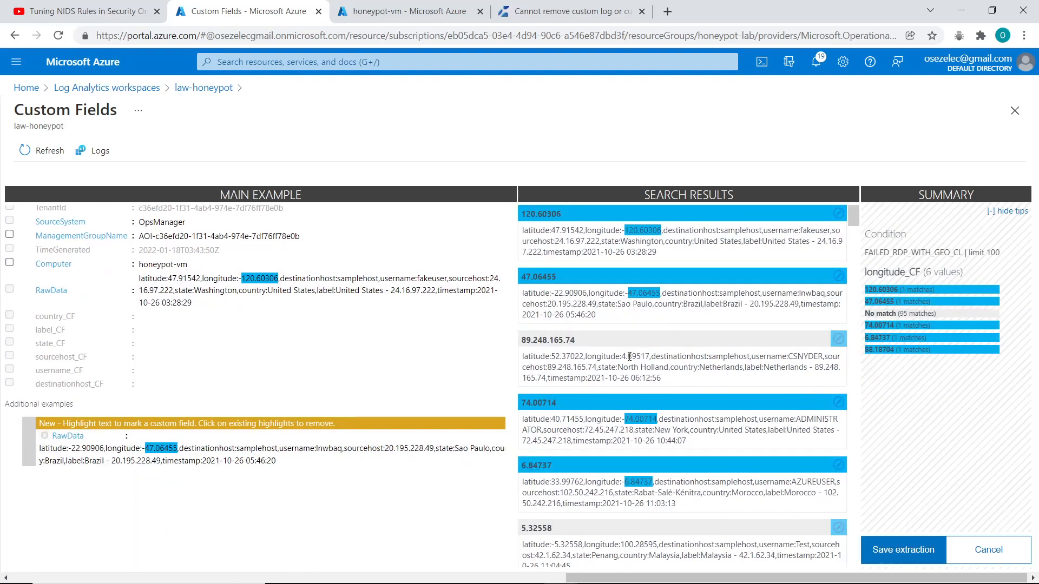
Add the Netherlands value 4.89517 and the Philippines value 121.04258 as additional longitude examples and save the extraction.
scroll(666, 404, "down", 10)
left_click(838, 296)
left_click(872, 320)
left_click_drag(625, 314, 657, 314)
scroll(487, 400, "down", 1)
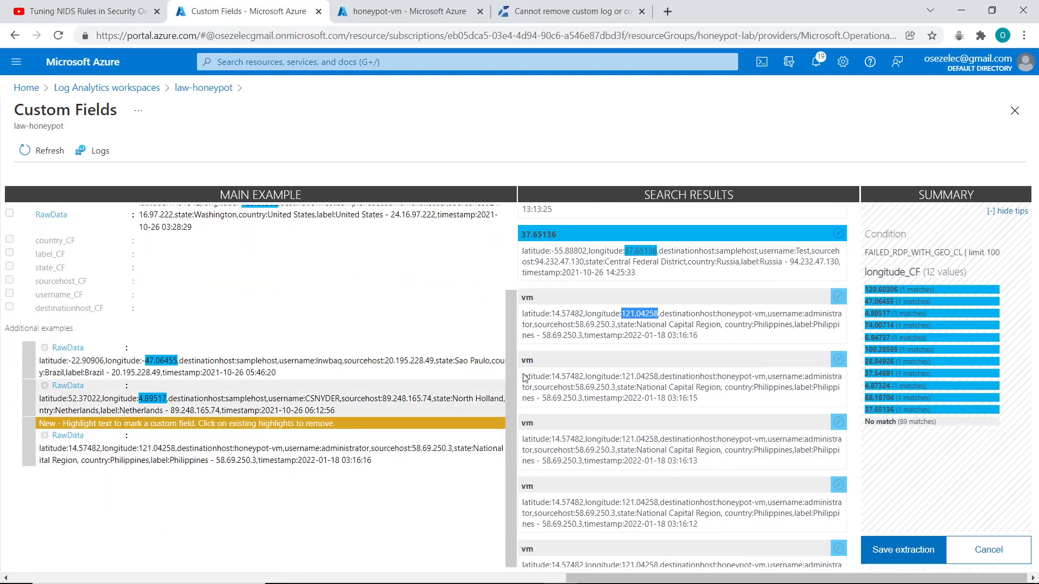
left_click_drag(139, 448, 175, 449)
left_click(286, 559)
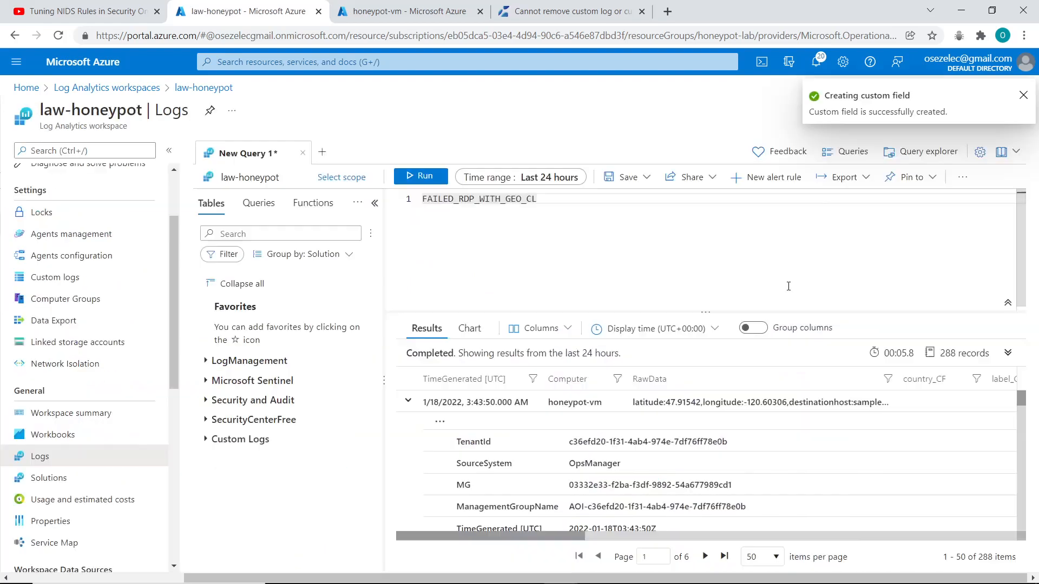
scroll(583, 424, "down", 20)
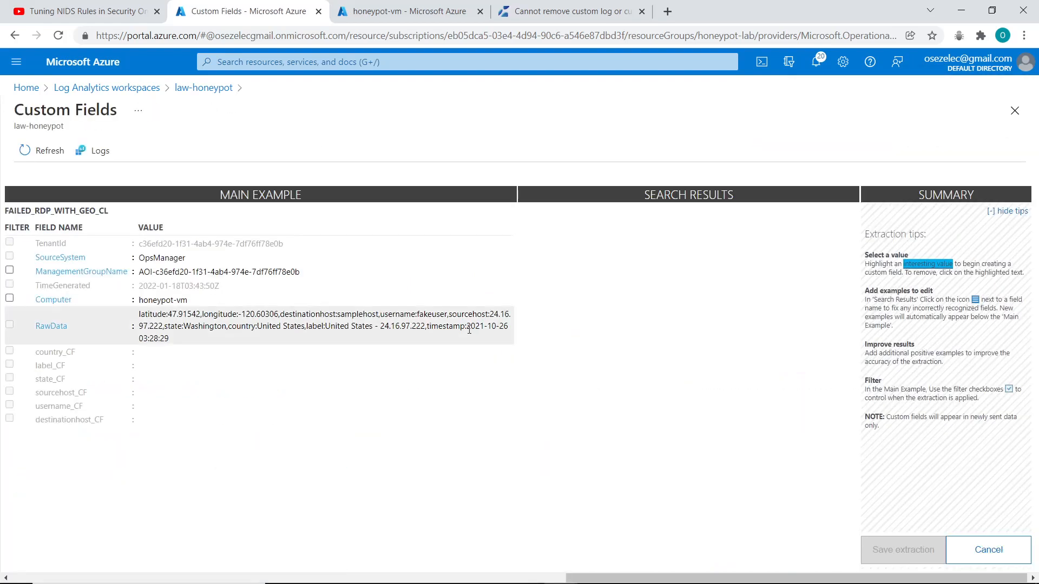
left_click_drag(467, 326, 509, 326)
type("timestamp_CF")
left_click(279, 441)
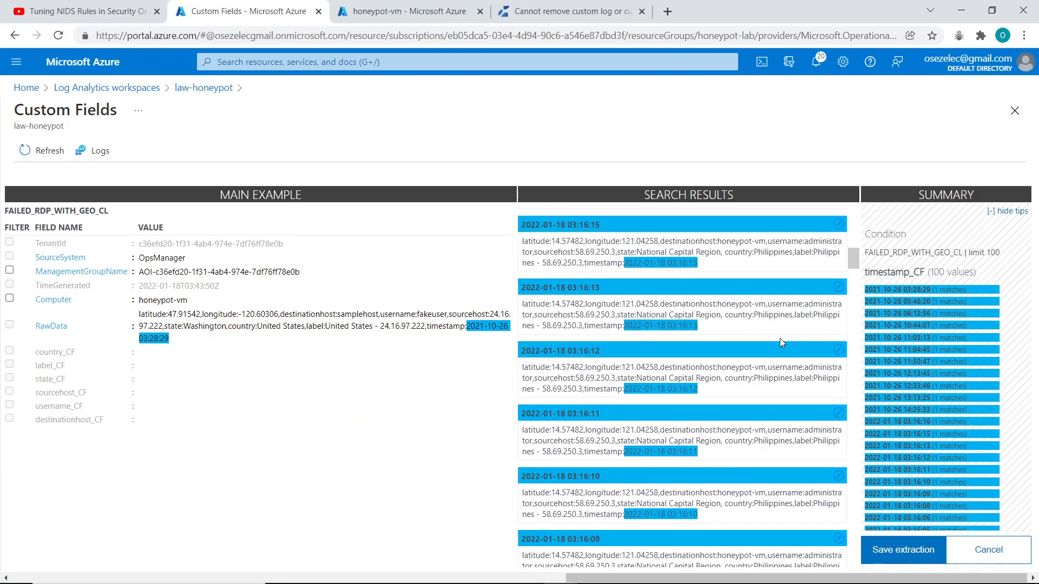
left_click(903, 550)
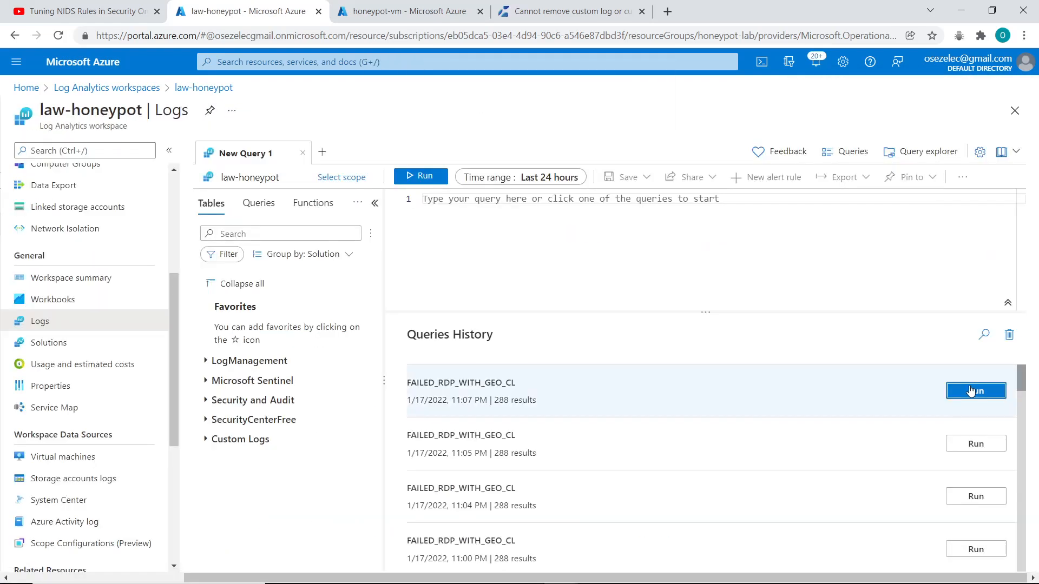
Rerun FAILED_RDP_WITH_GEO_CL and extract 120.60306 from a record's RawData as a Numeric custom field titled longitude.
left_click(962, 389)
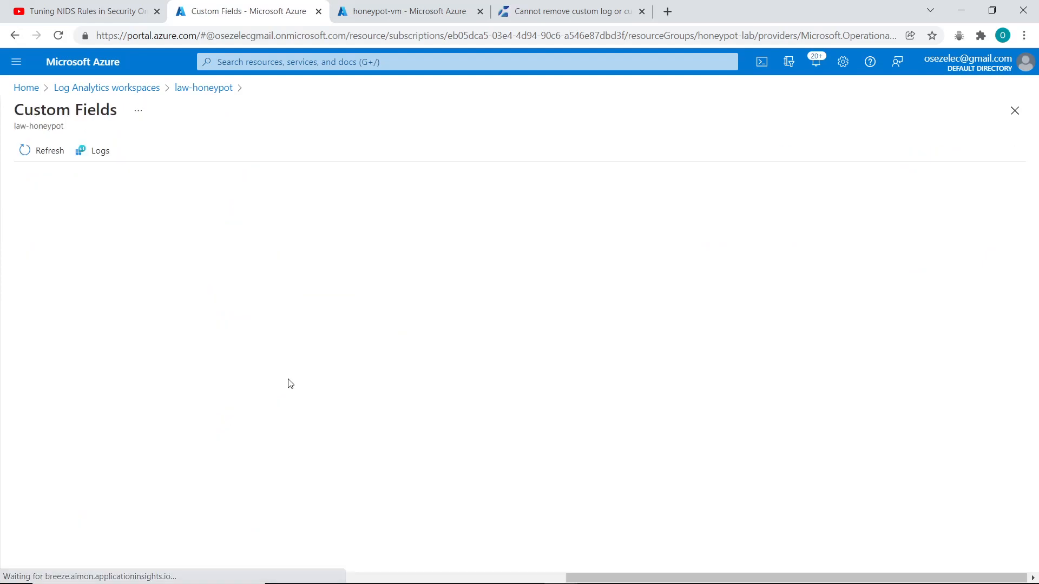
left_click_drag(242, 313, 278, 313)
left_click(303, 362)
type("longitude")
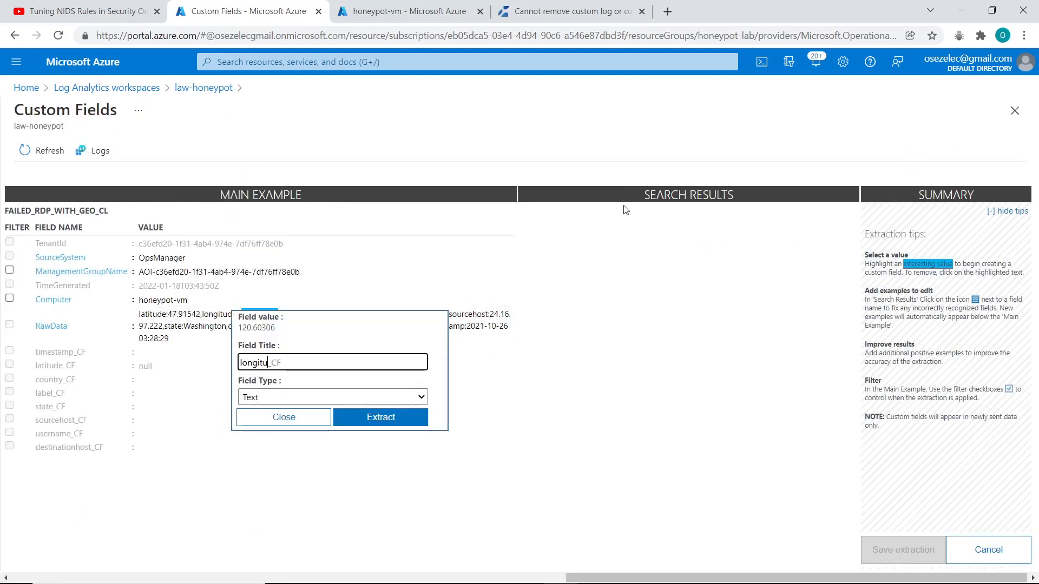
left_click(334, 397)
left_click(278, 441)
left_click(381, 417)
Correct the longitude value in two of the extraction's search results and add them as examples.
left_click(838, 277)
left_click(884, 292)
left_click_drag(145, 498, 176, 487)
scroll(246, 543, "down", 1)
left_click(278, 556)
left_click(838, 339)
left_click(862, 348)
left_click(311, 553)
Correct the longitude value in one more result further down the search results and save the extraction.
scroll(834, 318, "down", 9)
left_click(838, 422)
left_click(863, 430)
scroll(245, 543, "down", 1)
left_click(278, 556)
left_click(903, 549)
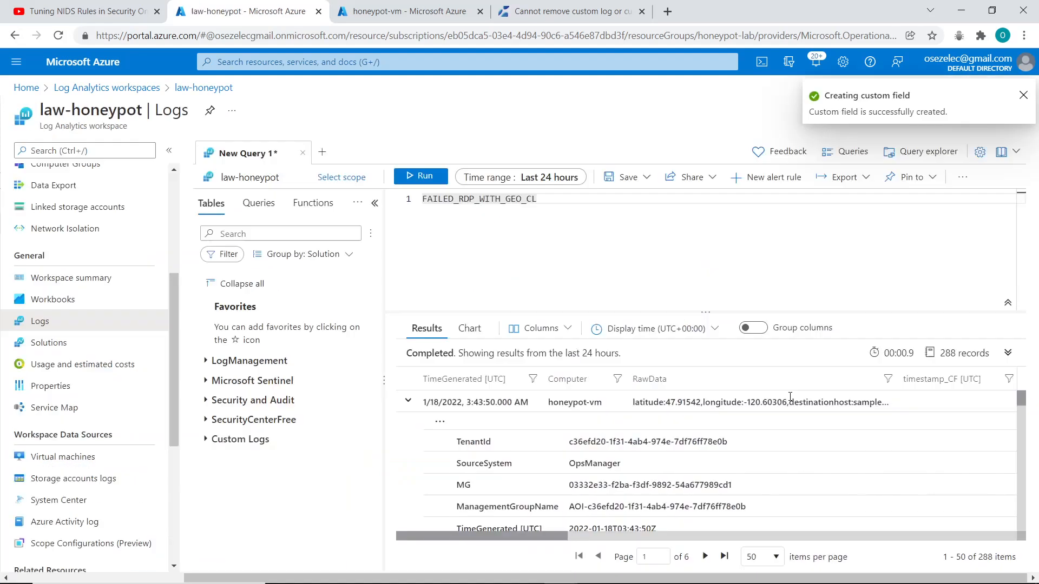
Review the custom fields under law-honeypot's custom logs, and reopen the Logs query editor without the sample queries.
scroll(116, 239, "up", 1)
left_click(60, 210)
left_click(516, 163)
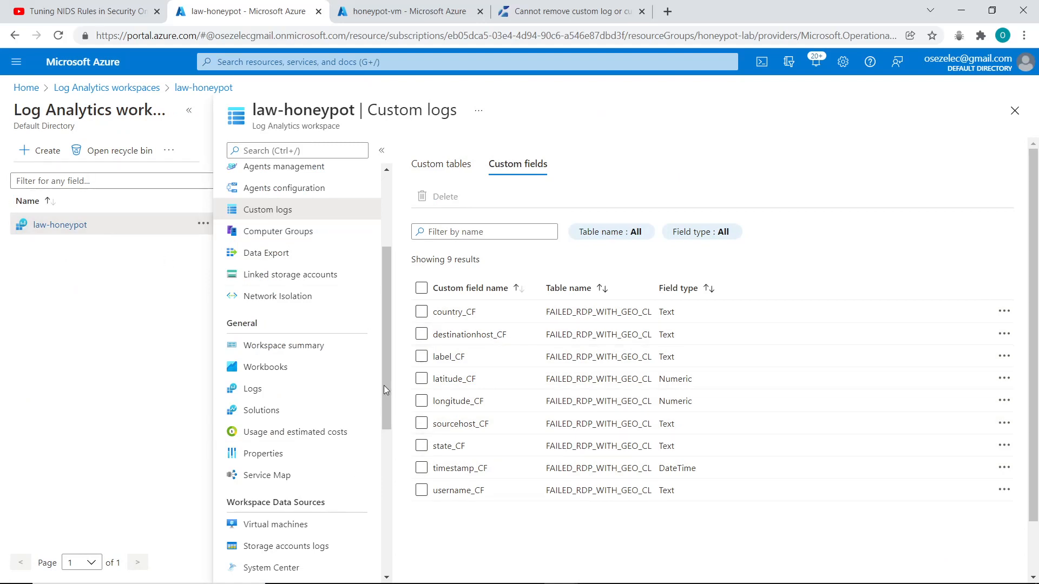
left_click(278, 389)
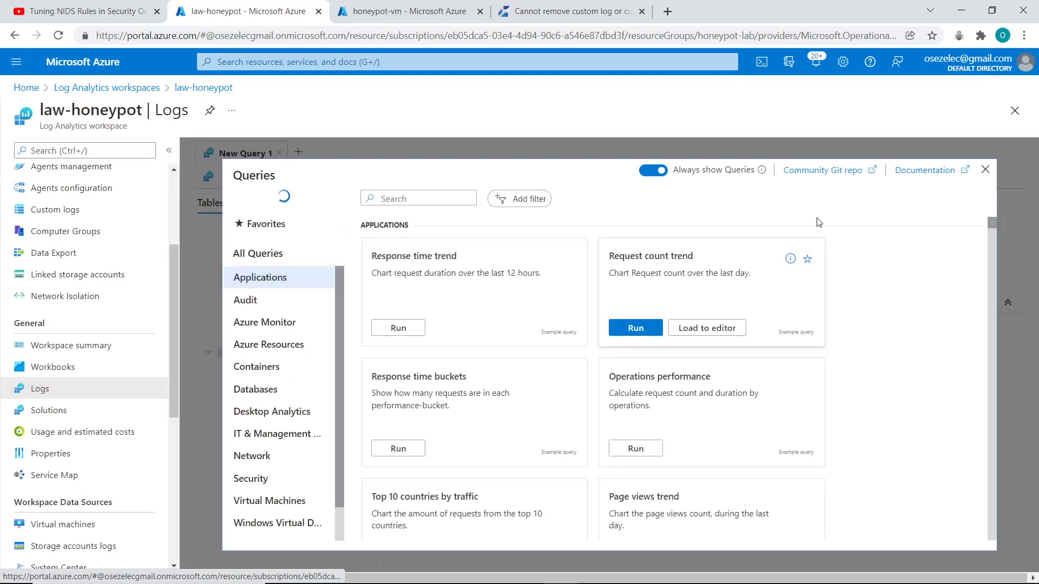
left_click(986, 169)
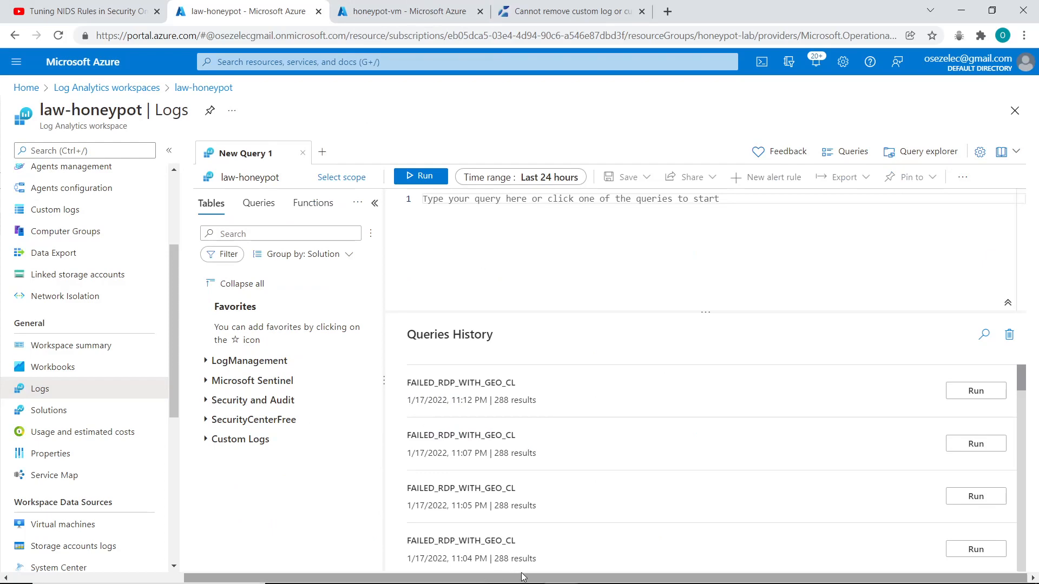
Switch to the remote VM session, restore its window size, and open another Remote Desktop Connection to 137.135.92.254.
mouse_move(523, 581)
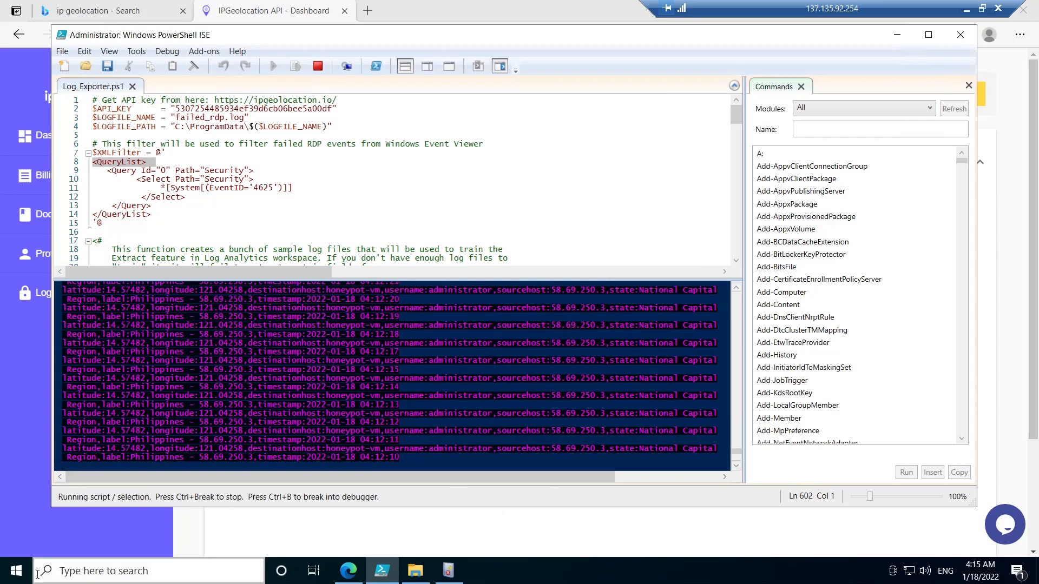
left_click(982, 9)
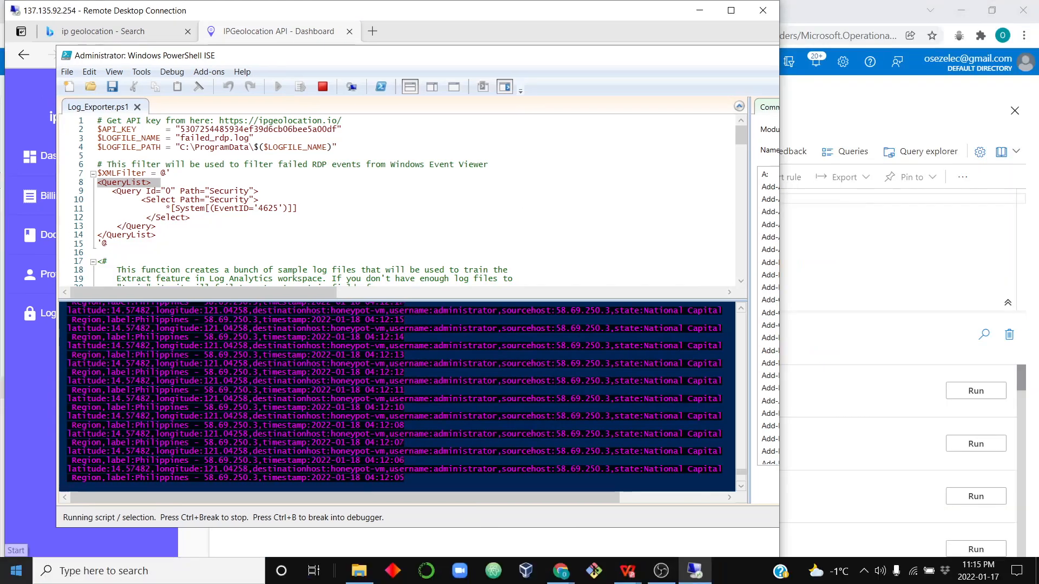
key("super")
type("j")
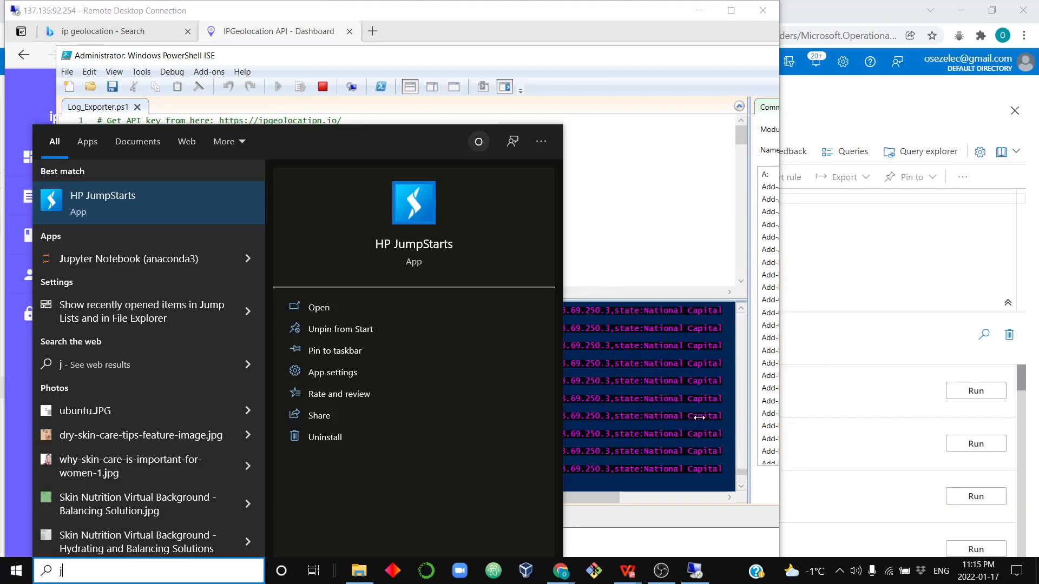
key("BackSpace")
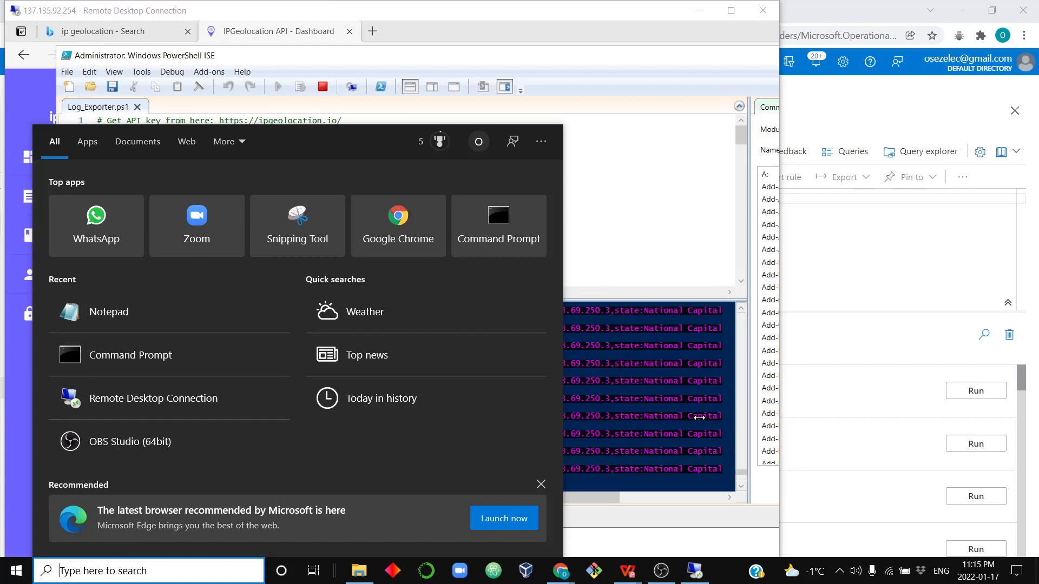
type("re")
key("Return")
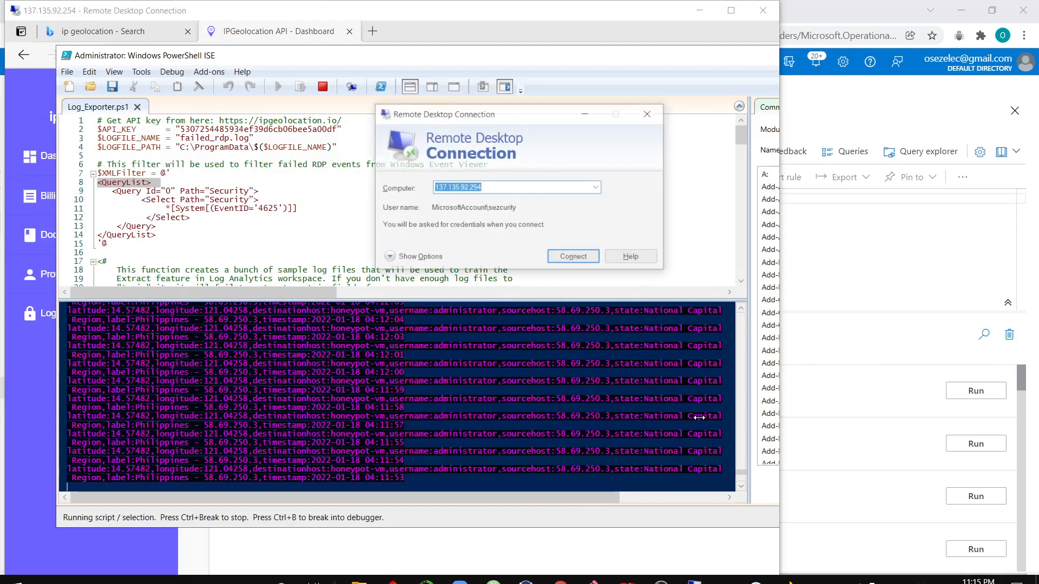
left_click(563, 254)
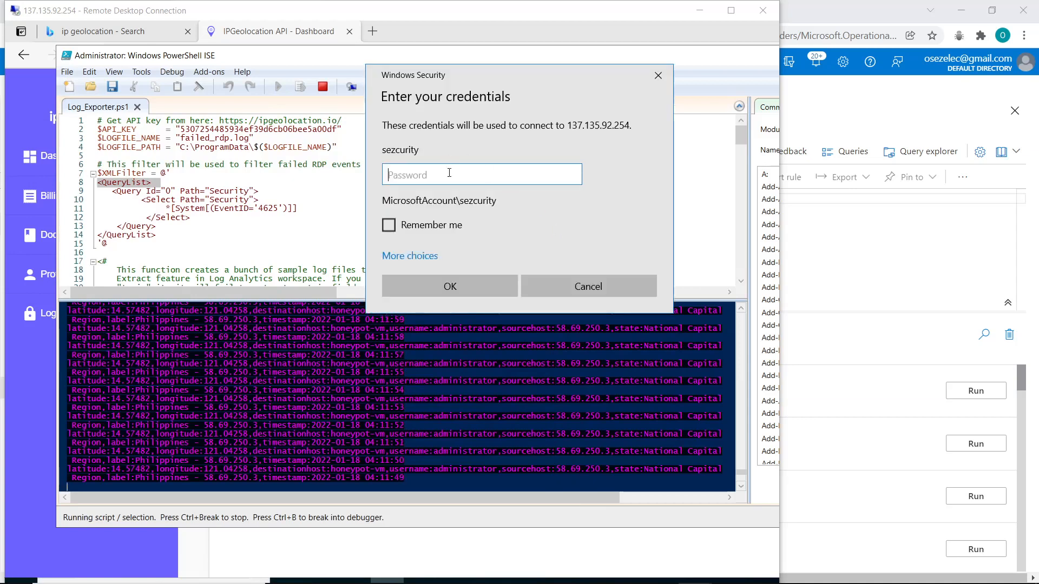
Try to log on to the honeypot VM with a different account, entering the user name hacker and an account password.
left_click(428, 256)
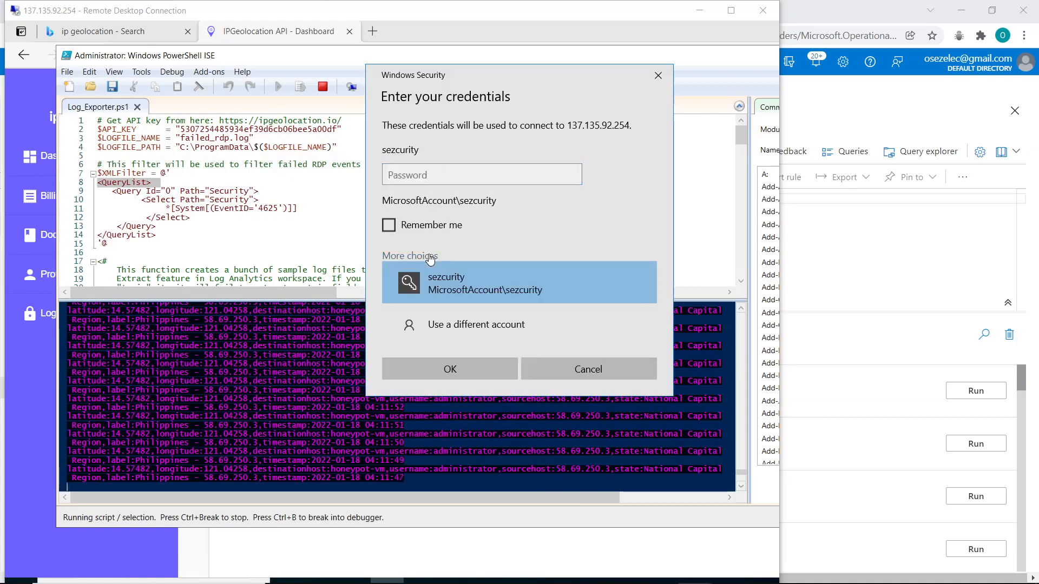
left_click(475, 338)
type("h")
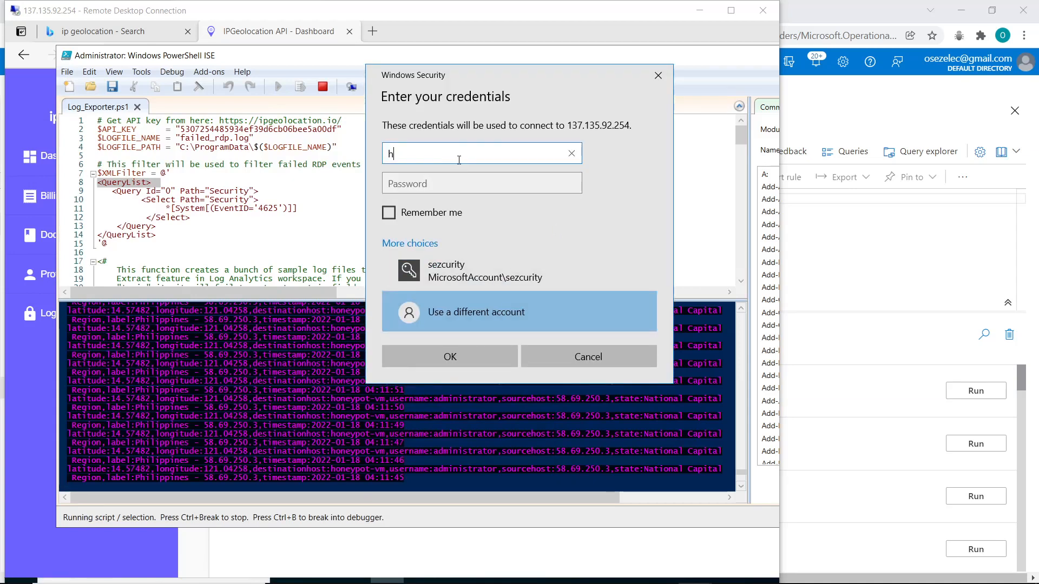
type("acker")
key("Tab")
type("•••••••••")
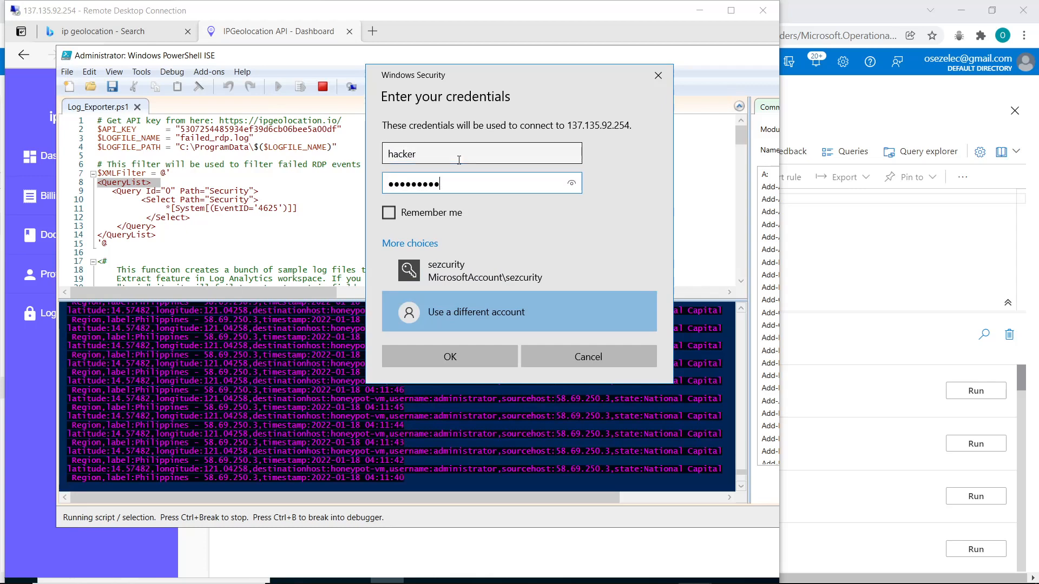
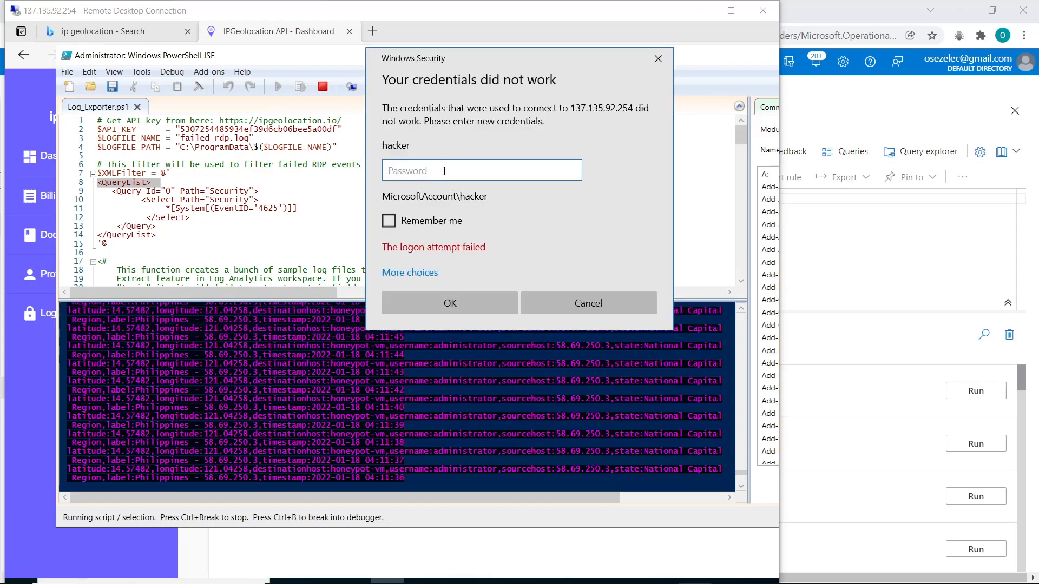
Try another logon with a different user name and account password, and close the remote connection dialogs.
left_click(418, 273)
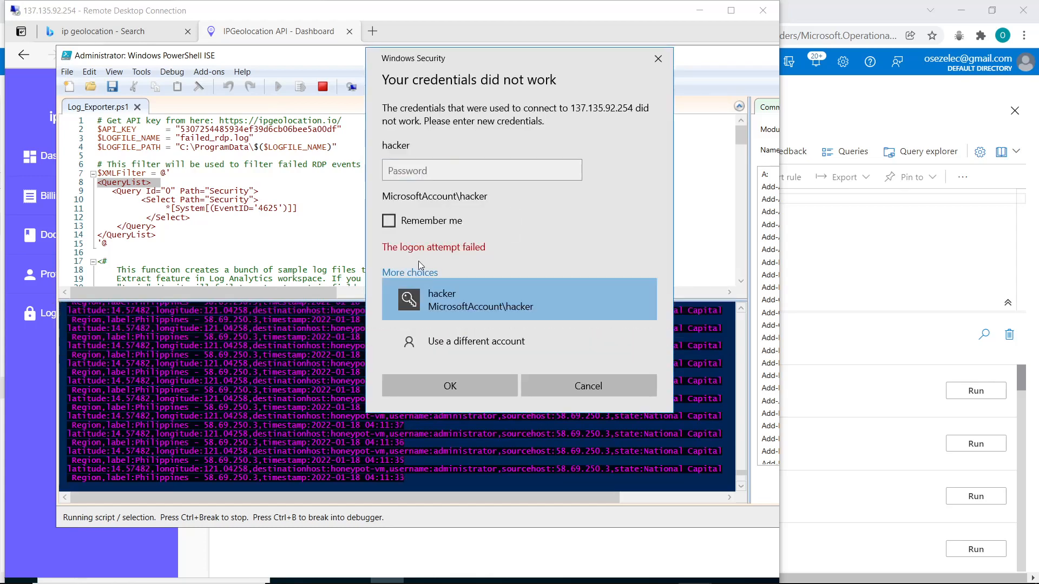
left_click(469, 338)
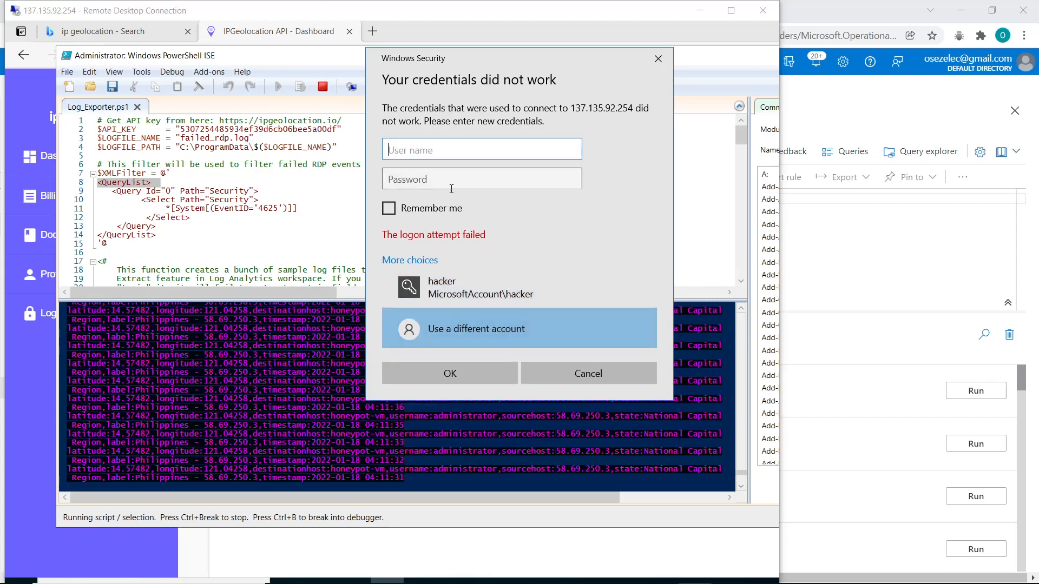
type("john")
left_click(455, 171)
type("********")
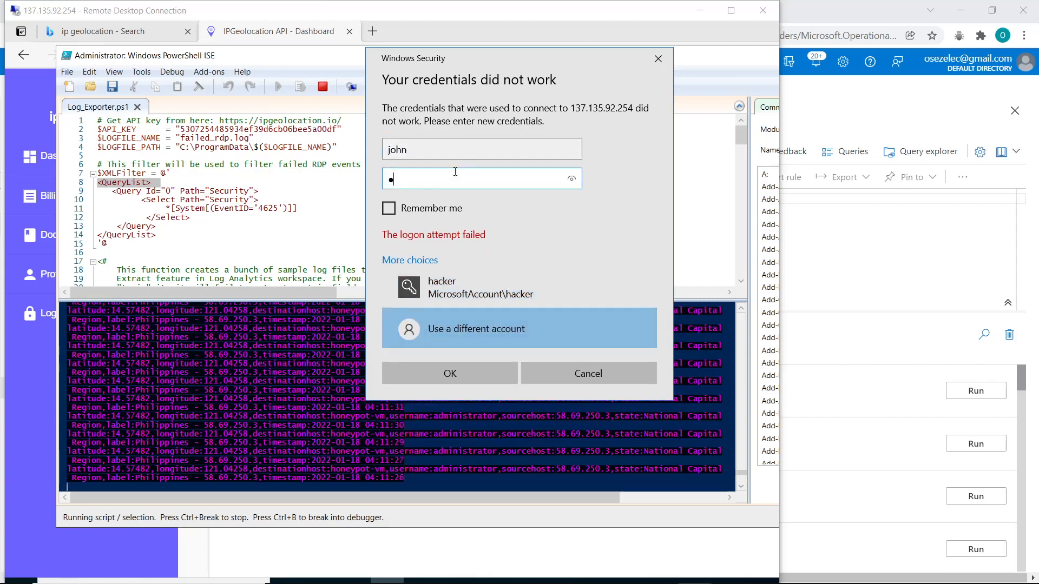
left_click(482, 381)
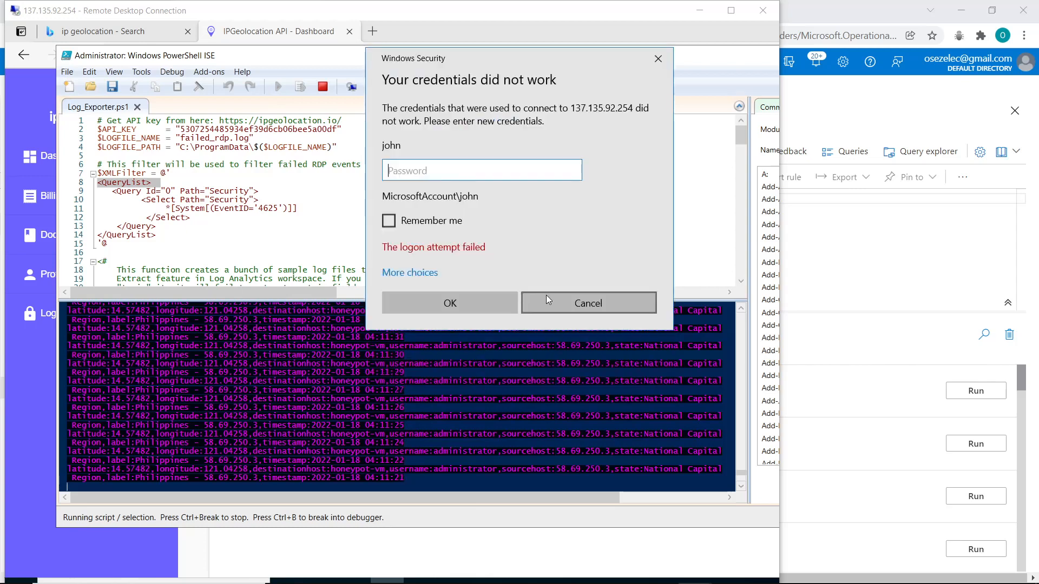
left_click(546, 294)
left_click(651, 114)
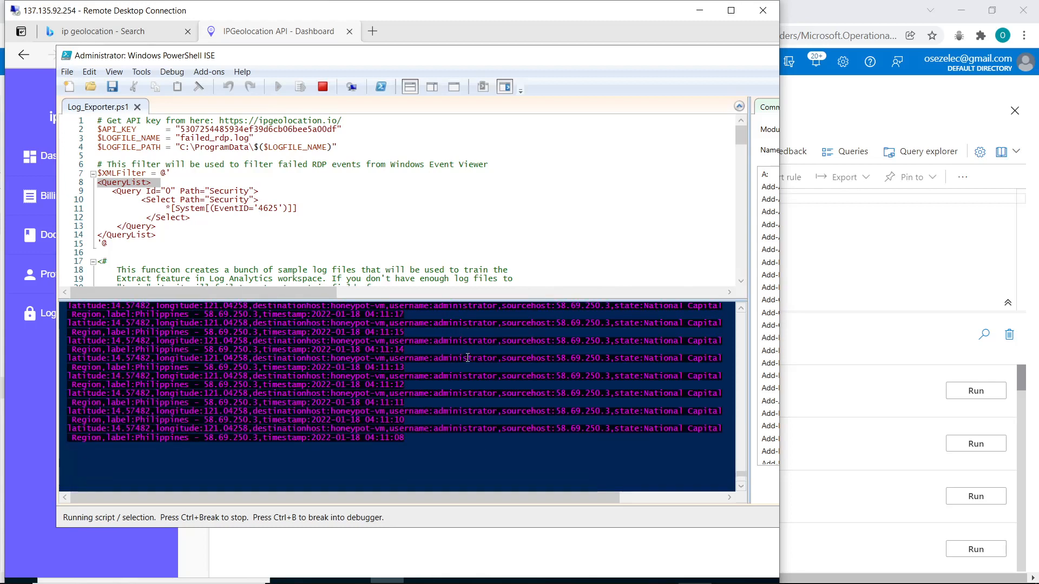
Stop the running Log_Exporter.ps1 script and rerun the FAILED_RDP_WITH_GEO_CL query in law-honeypot's Logs.
left_click(323, 89)
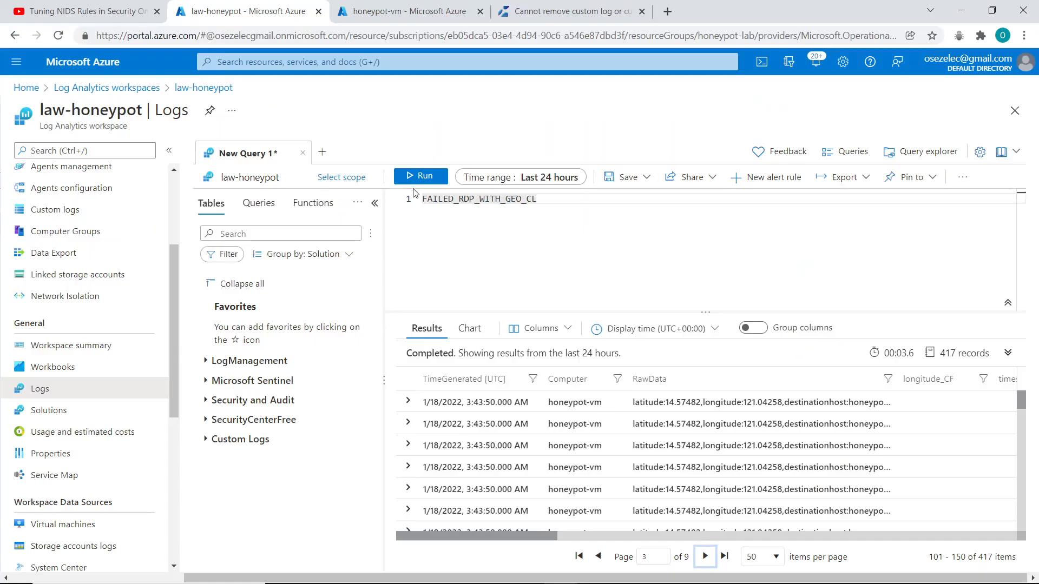
left_click(415, 183)
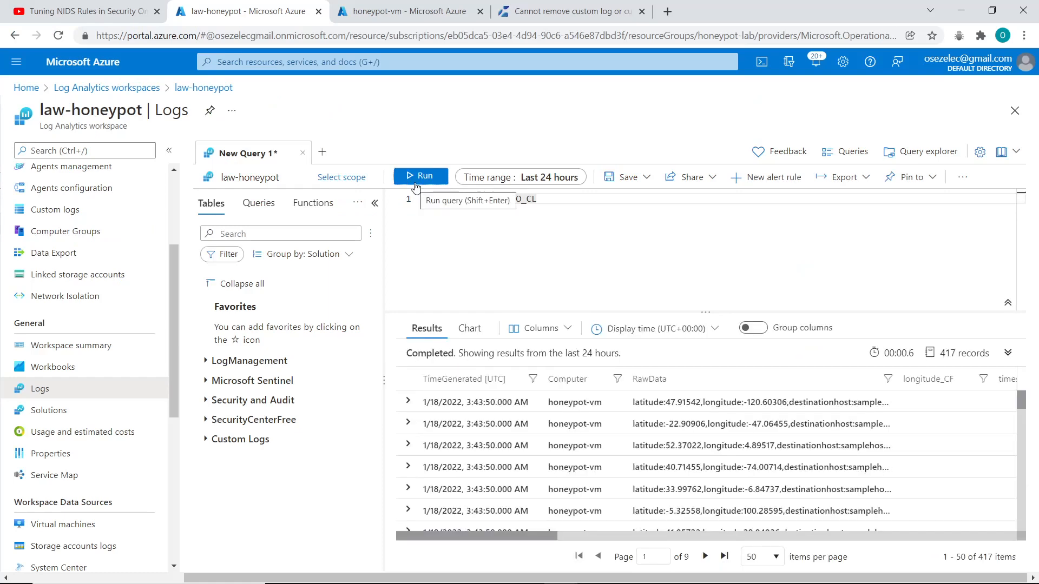
left_click(403, 184)
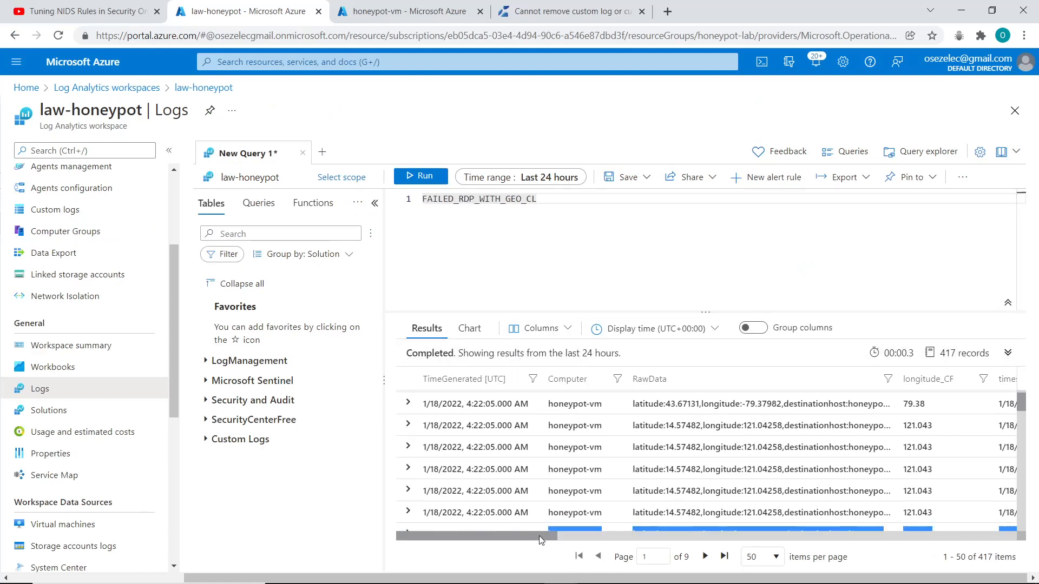
Examine the newest records' RawData against the longitude_CF, timestamp_CF, latitude_CF, country_CF, label_CF and state_CF columns.
left_click_drag(538, 535, 513, 512)
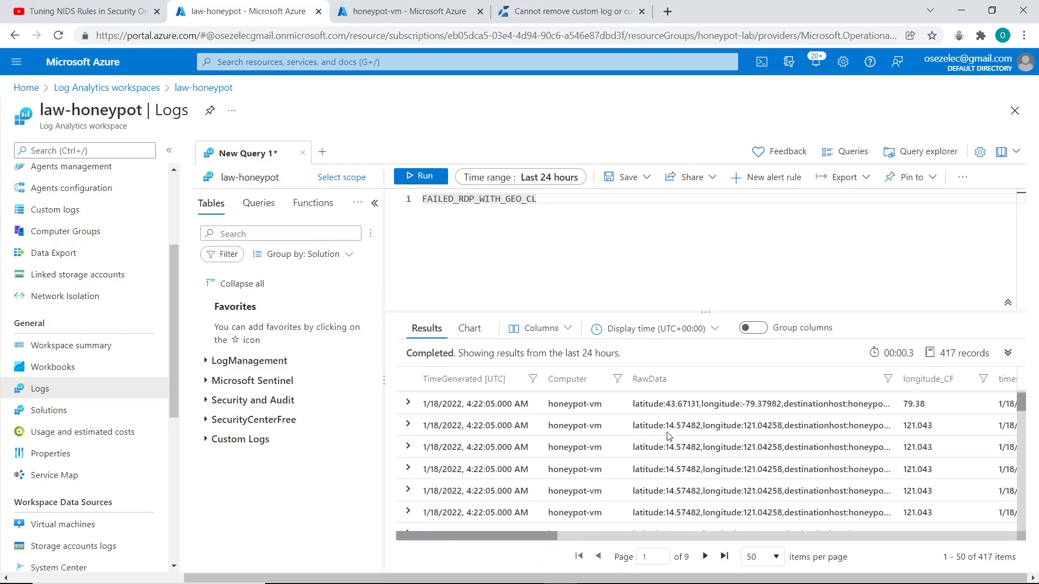
scroll(667, 433, "up", 1)
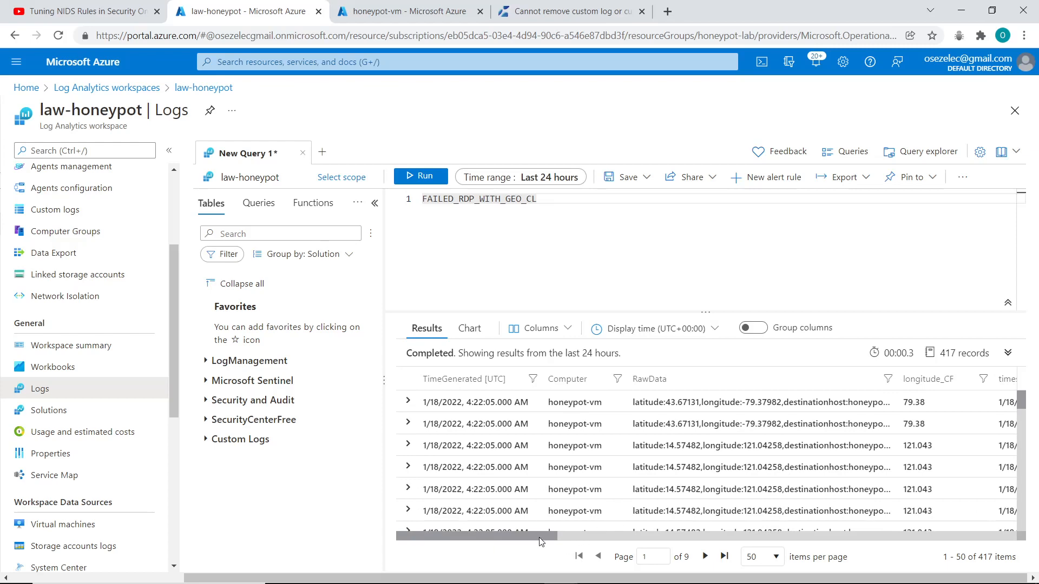
left_click_drag(540, 541, 307, 527)
left_click_drag(545, 537, 640, 538)
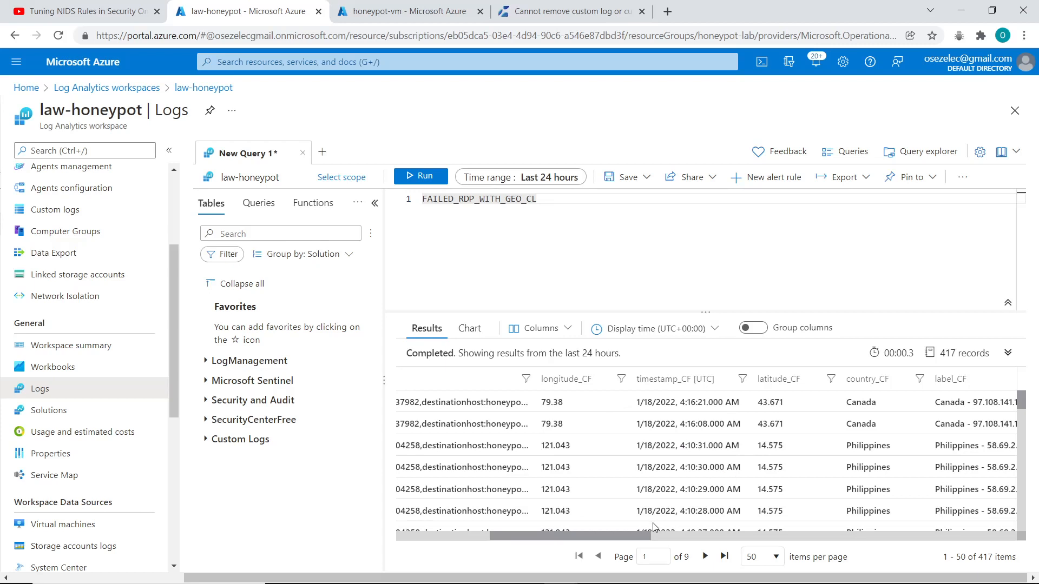
left_click_drag(630, 539, 743, 530)
scroll(752, 504, "down", 8)
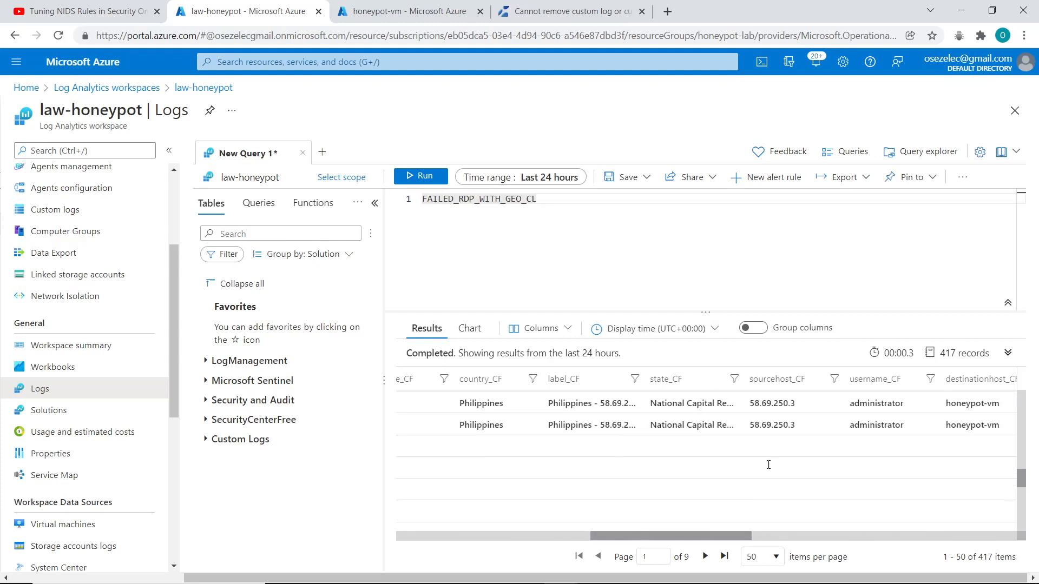
scroll(768, 455, "up", 5)
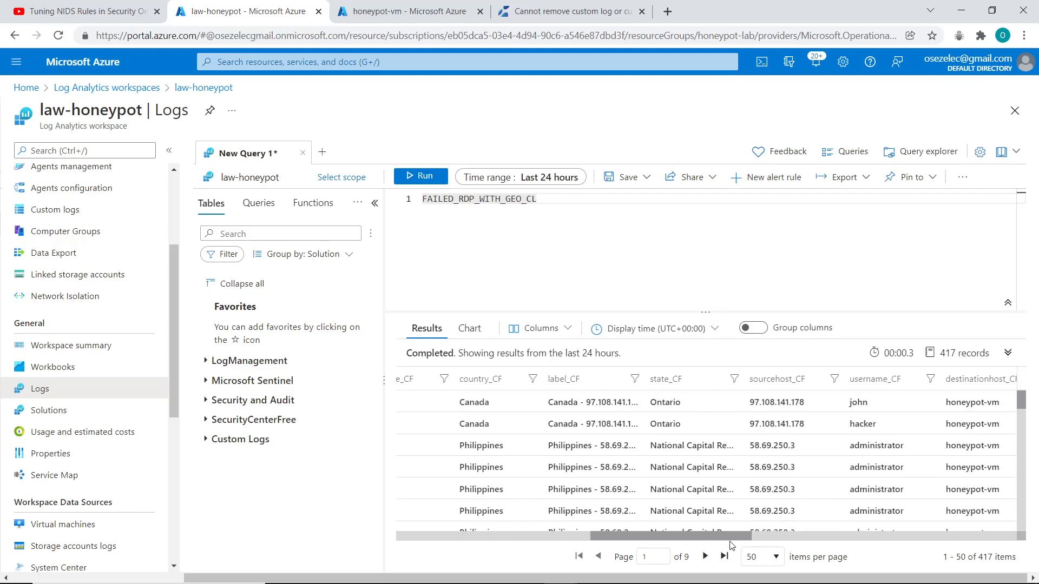
Examine the sourcehost_CF, username_CF and destinationhost_CF columns for the newest failed logon records.
left_click_drag(731, 541, 836, 532)
scroll(811, 462, "down", 3)
scroll(801, 482, "up", 3)
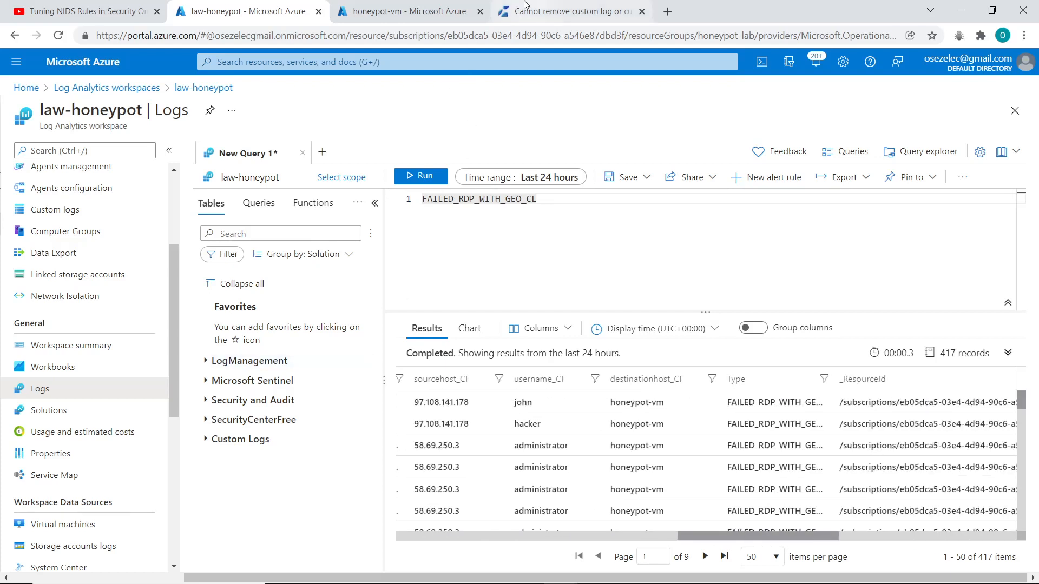
scroll(585, 411, "down", 2)
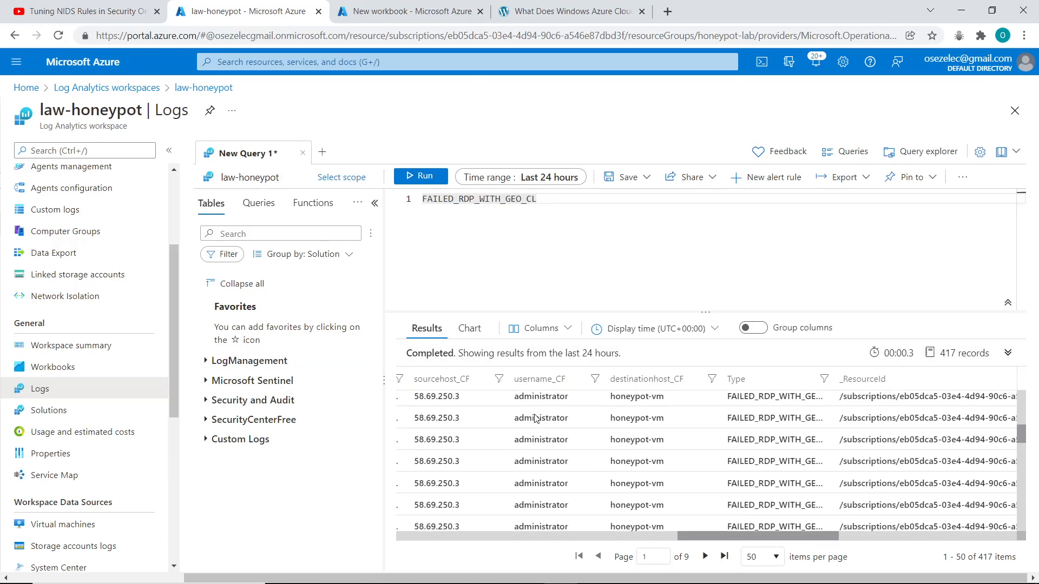
scroll(584, 400, "up", 2)
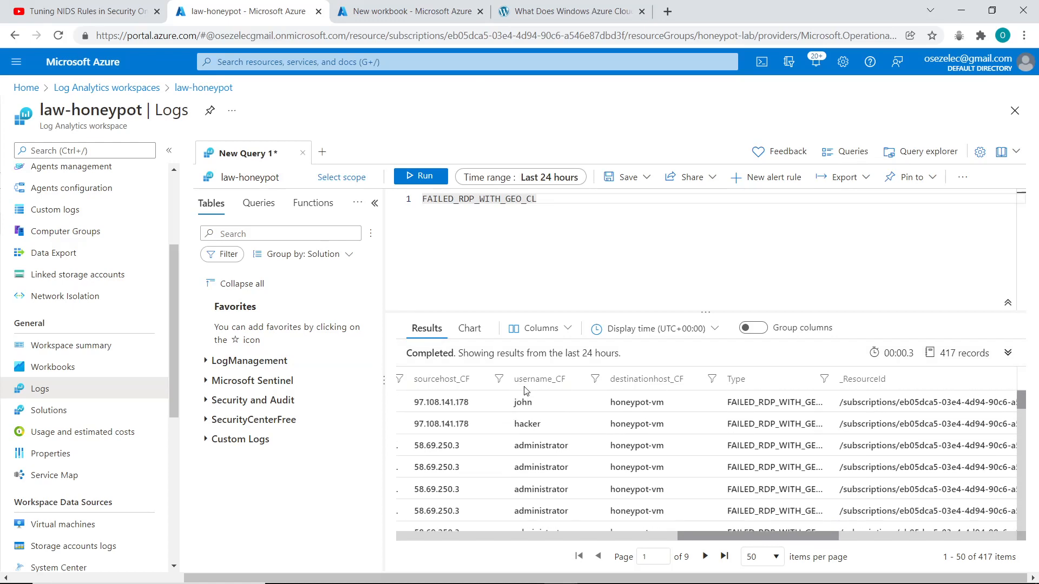
left_click(669, 539)
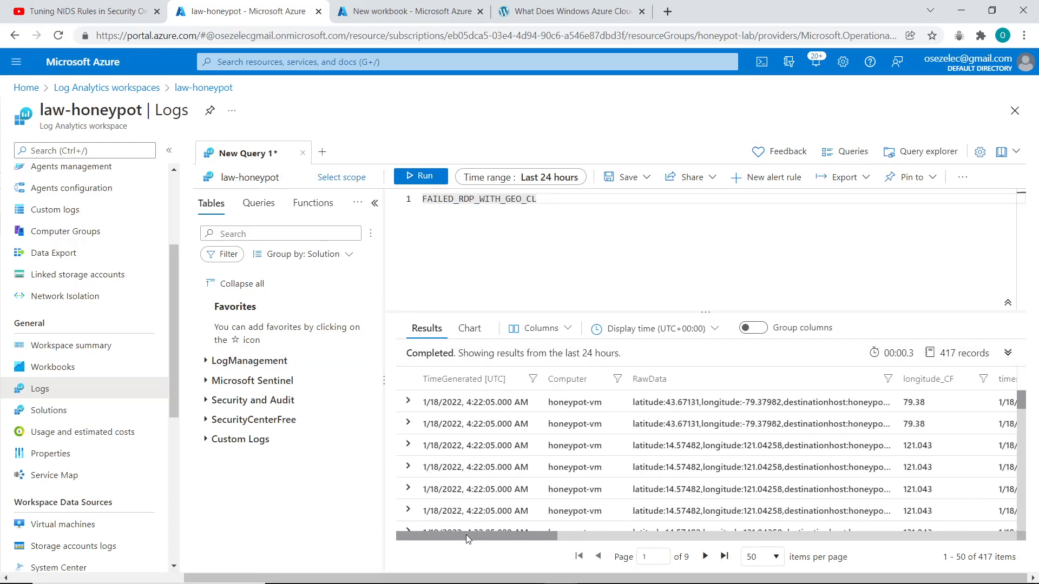
Rerun the FAILED_RDP_WITH_GEO_CL query and check the custom field columns of the older records.
left_click(420, 180)
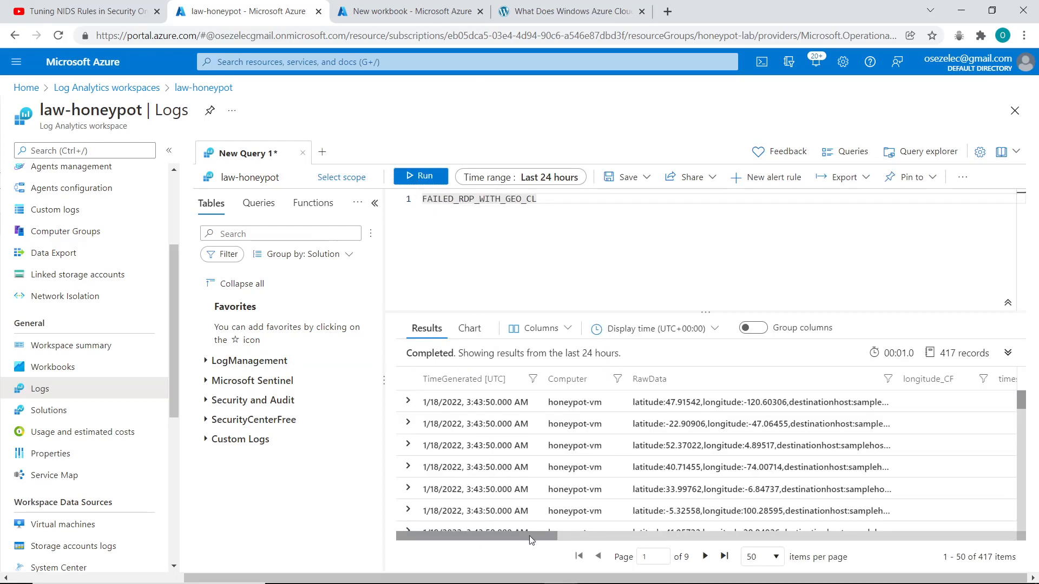
left_click_drag(529, 536, 496, 514)
scroll(600, 520, "right", 5)
scroll(643, 418, "down", 10)
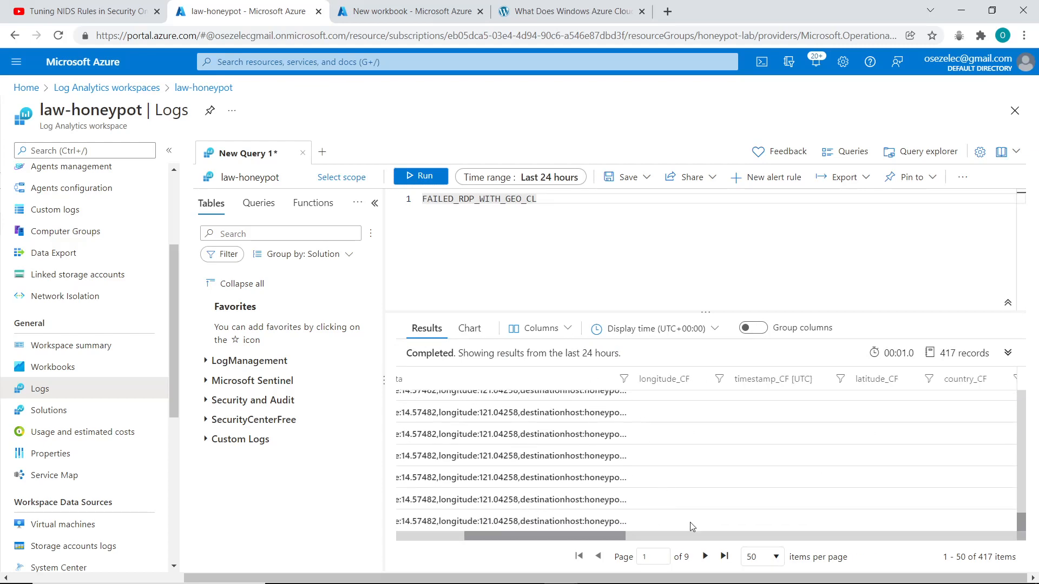
Sort the FAILED_RDP_WITH_GEO_CL query results by TimeGenerated with the newest records first.
left_click_drag(554, 525, 361, 496)
scroll(492, 394, "up", 2)
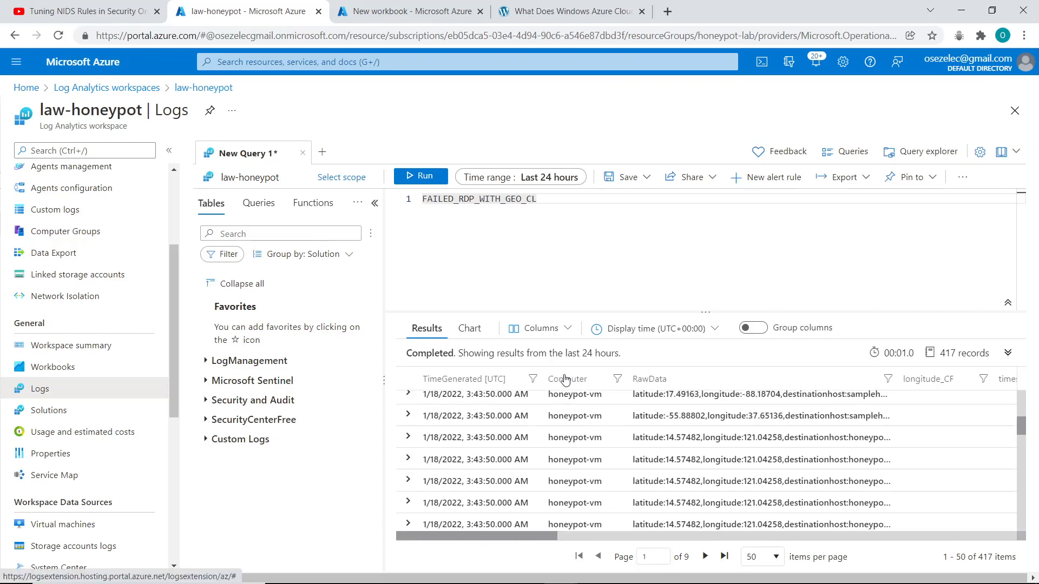
left_click(471, 383)
left_click(470, 382)
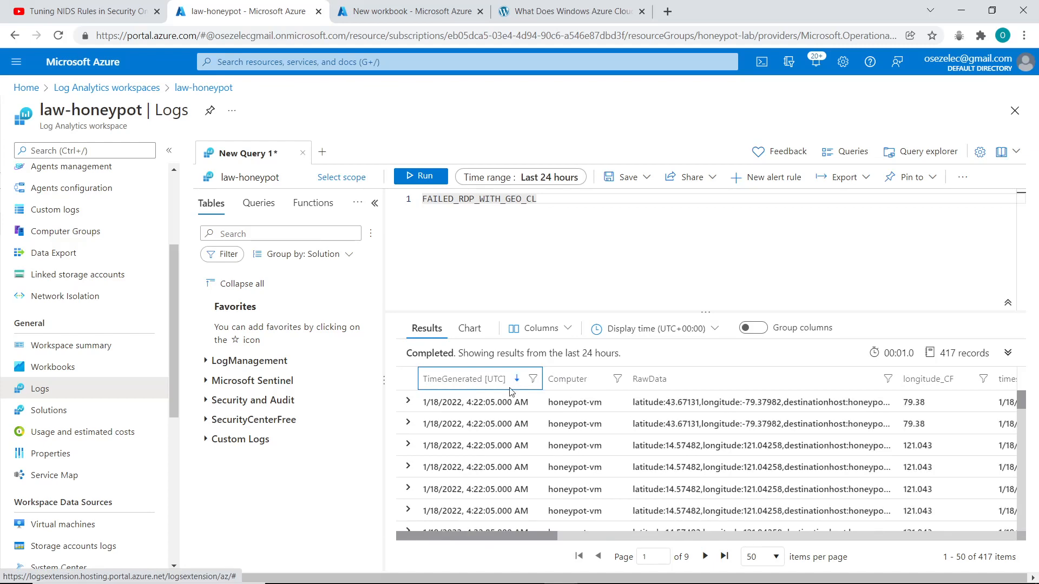
left_click_drag(533, 537, 406, 530)
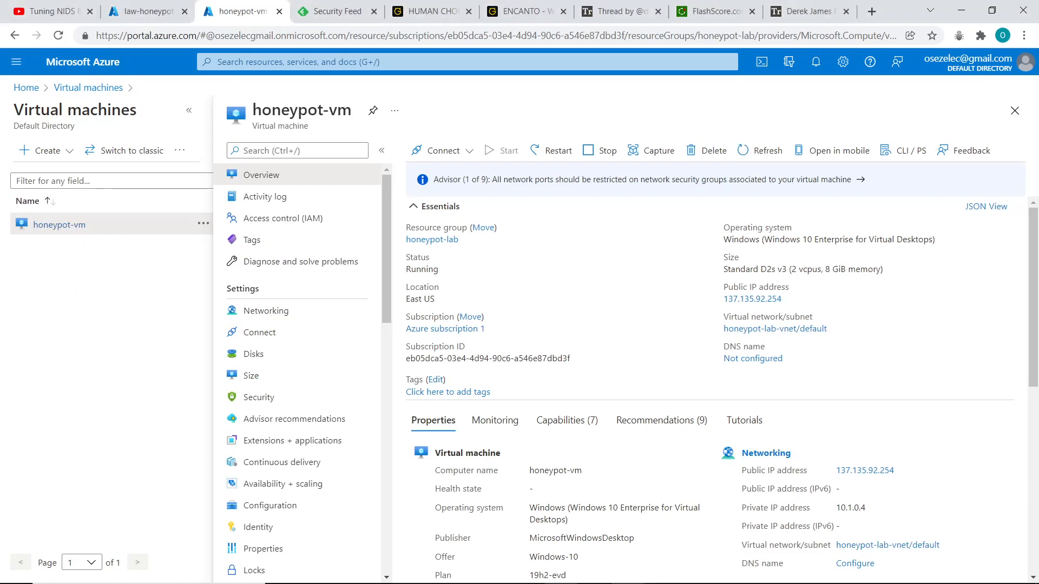
Open the law-honeypot workspace in Microsoft Sentinel and add a new workbook.
left_click(345, 62)
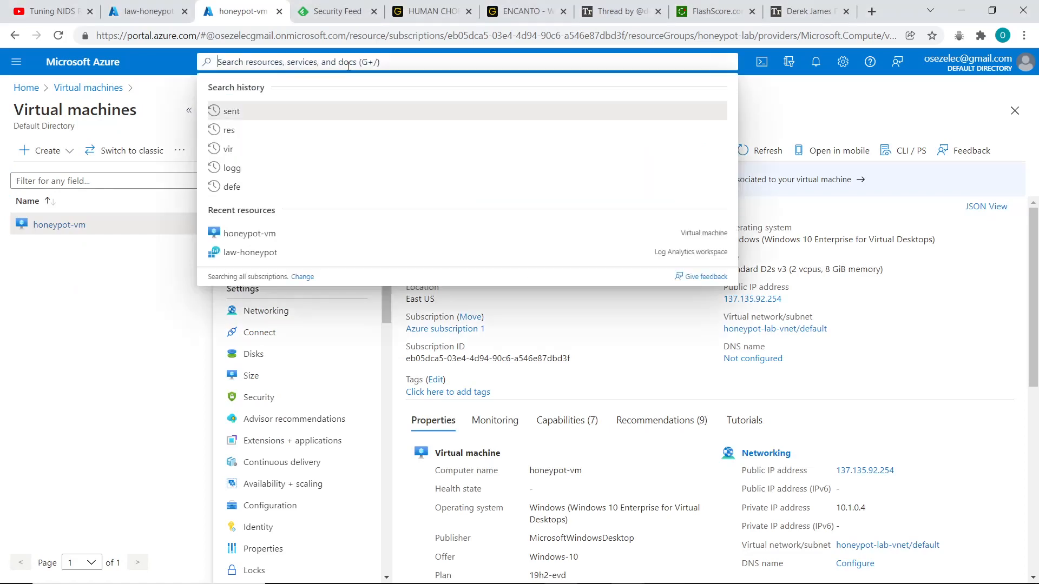
left_click(383, 247)
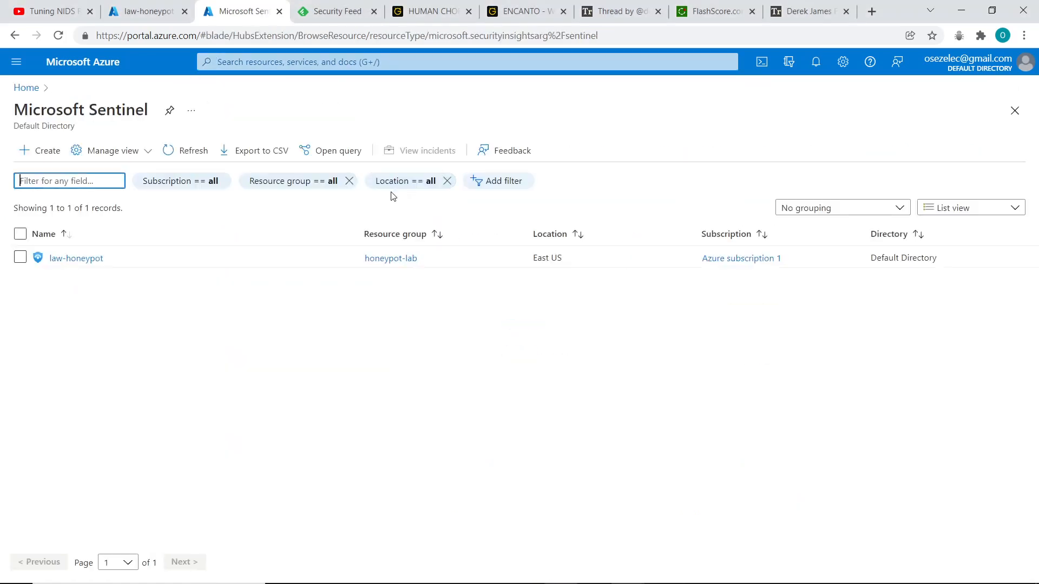
mouse_move(71, 265)
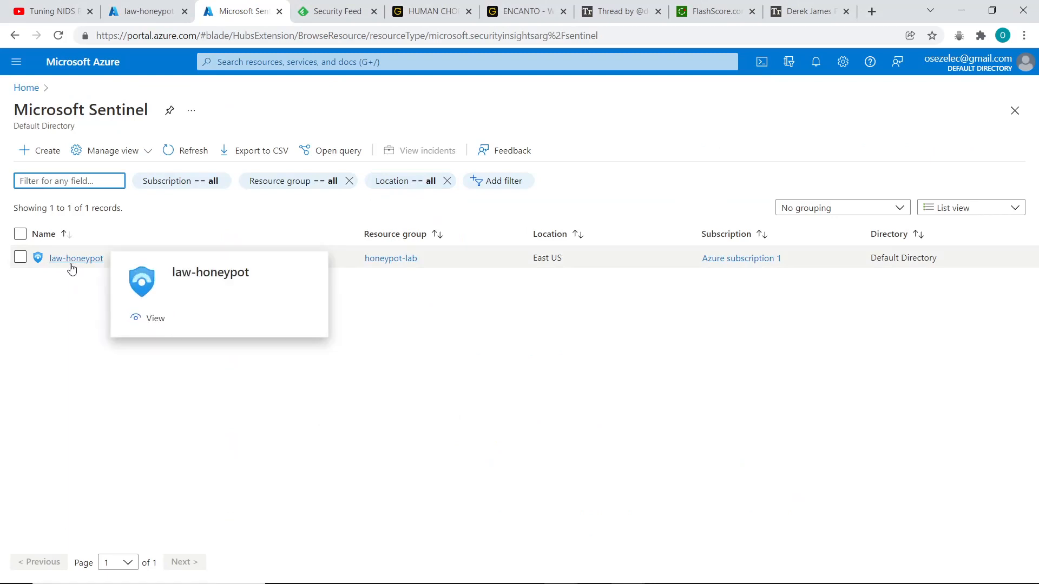
left_click(71, 265)
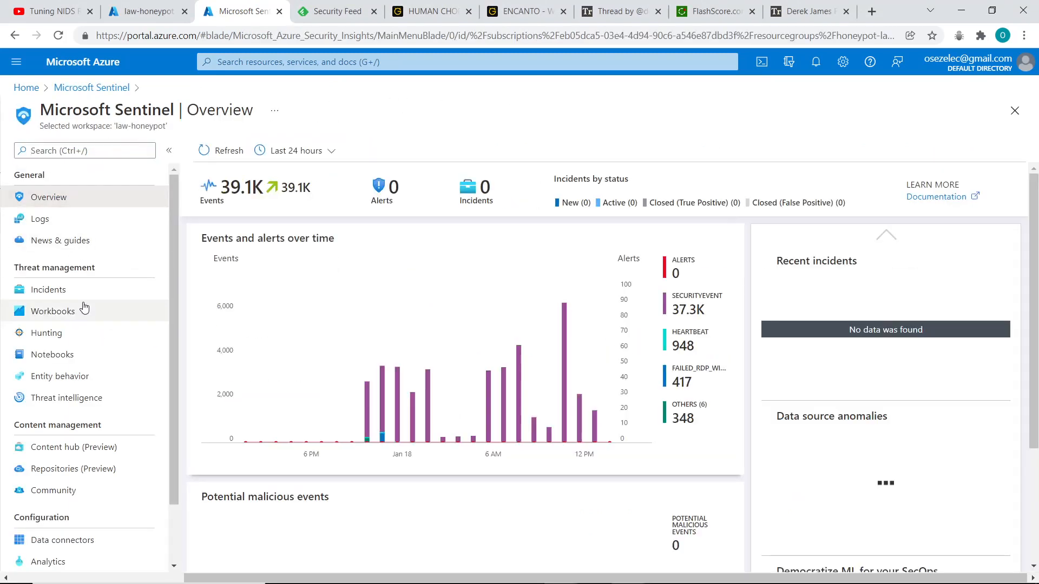
left_click(85, 312)
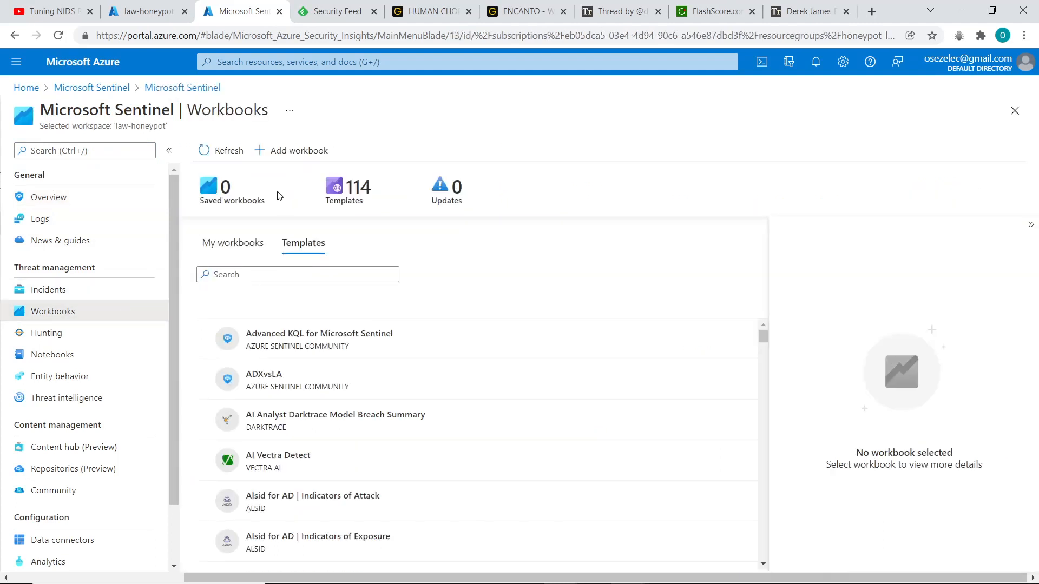
left_click(284, 150)
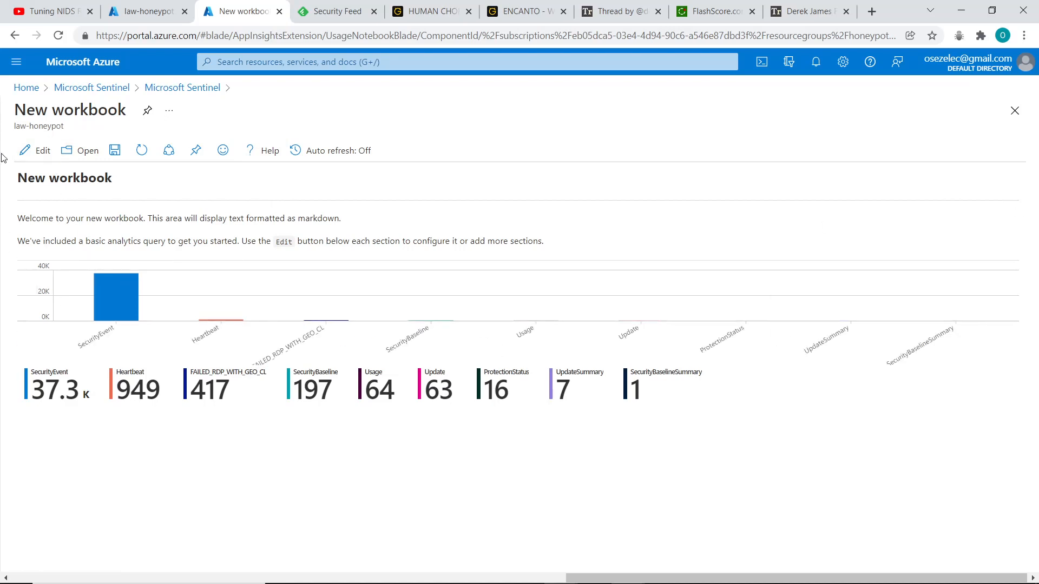
Put the new workbook in edit mode and remove its default text and query items.
left_click(30, 151)
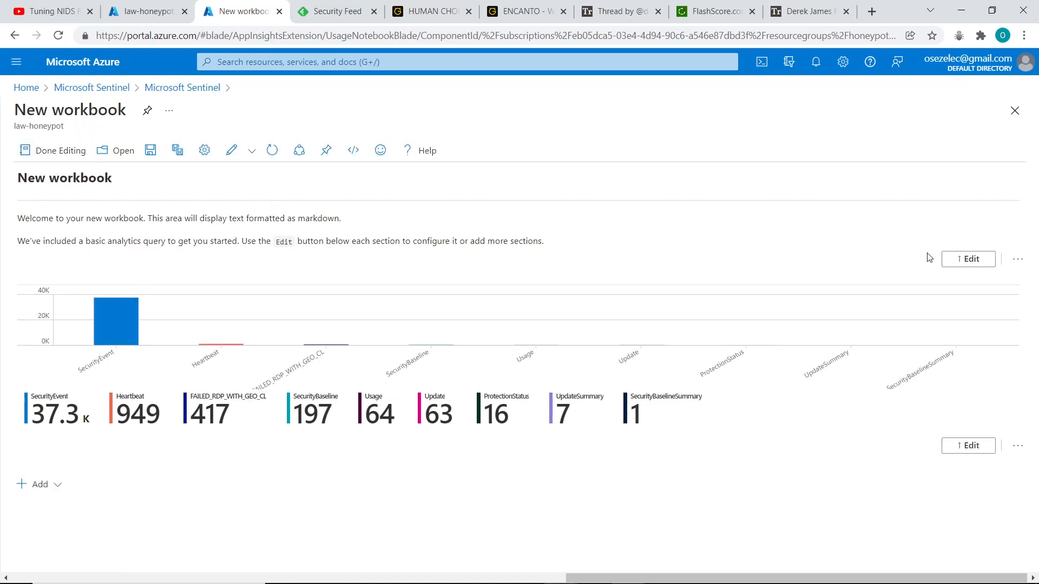
left_click(1016, 259)
left_click(1004, 350)
left_click(833, 342)
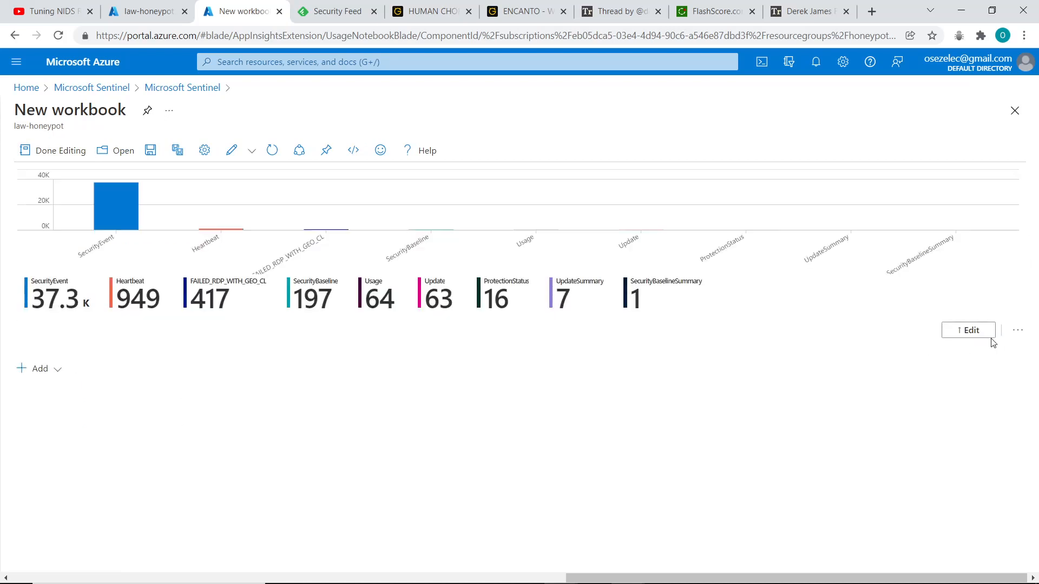
left_click(1017, 330)
left_click(1007, 421)
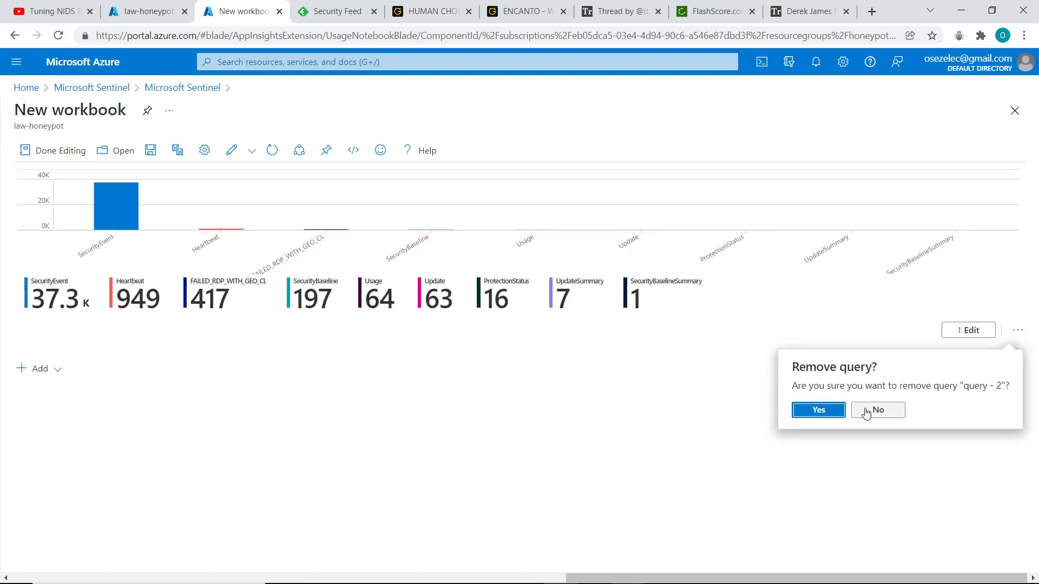
left_click(817, 410)
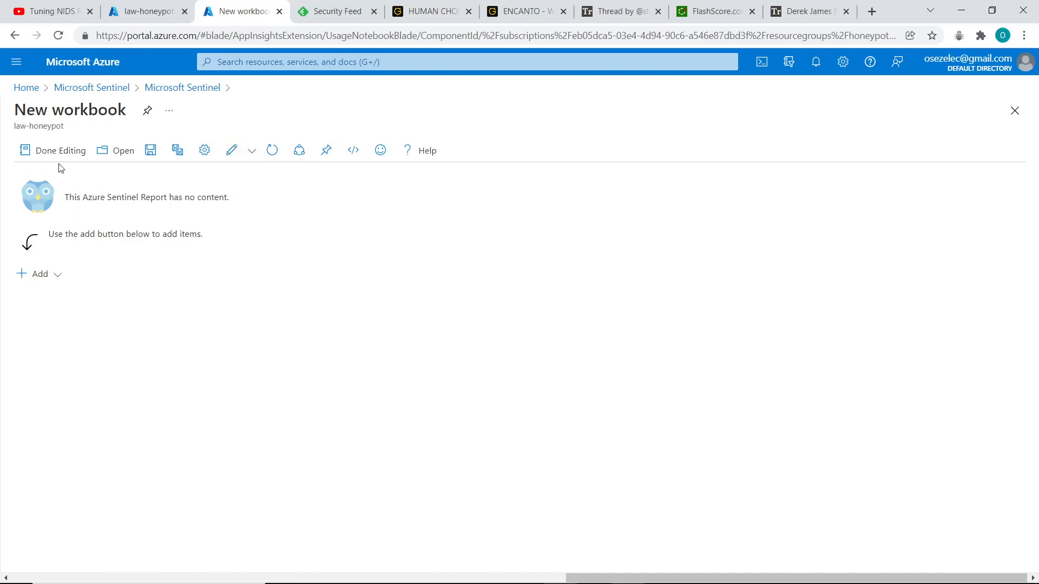
Add a query item to the empty workbook.
left_click(248, 153)
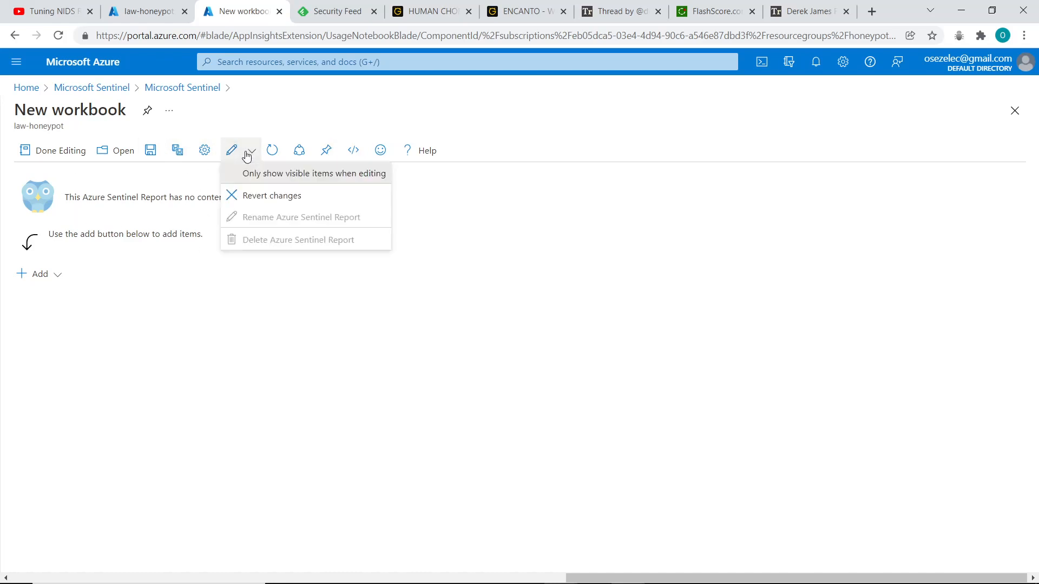
left_click(64, 270)
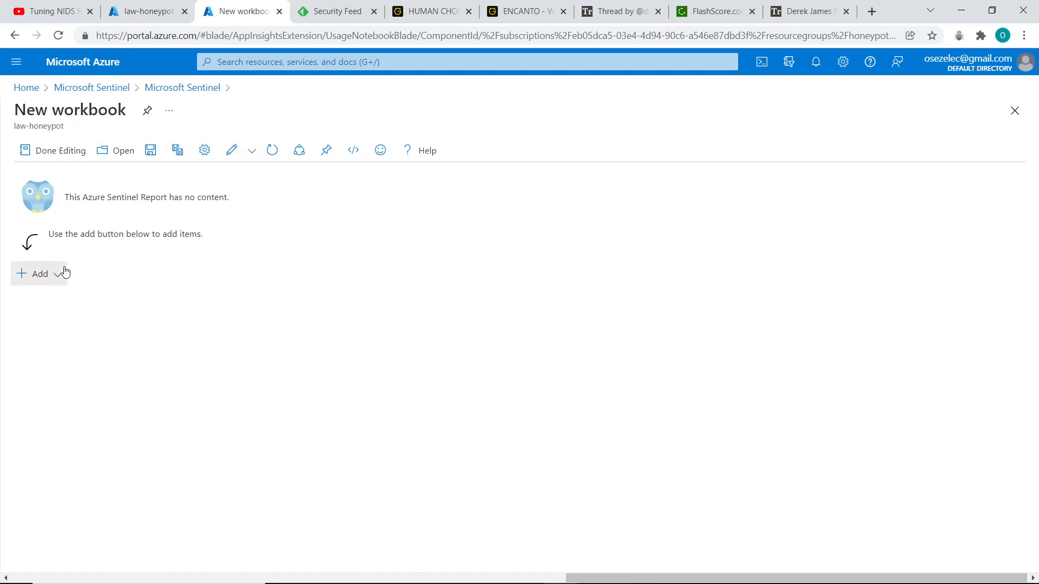
left_click(76, 363)
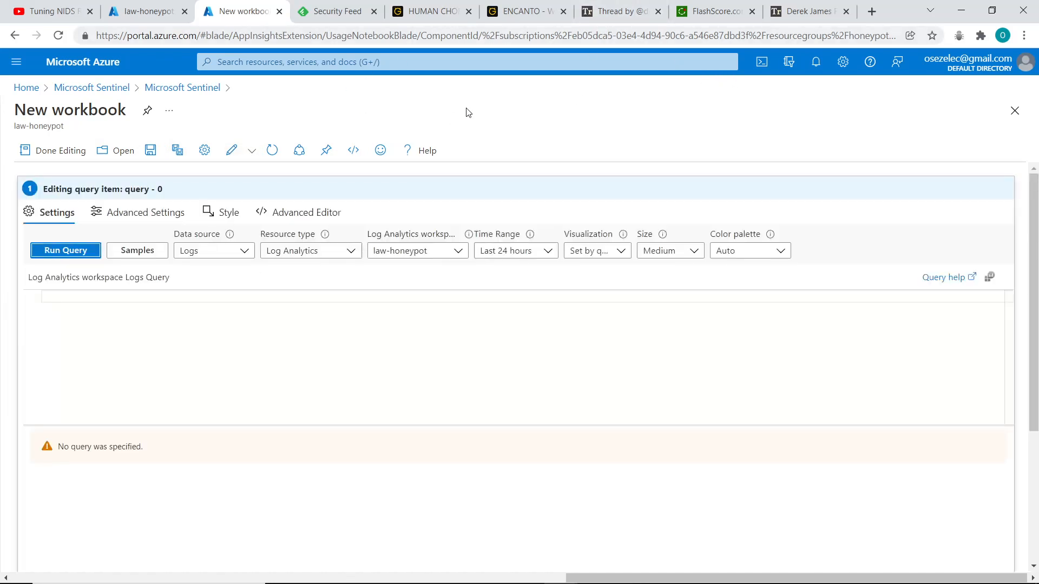
Enter FAILED_RDP_WITH_GEO_CL as the source table of the workbook's log query.
left_click(115, 327)
type("Fa")
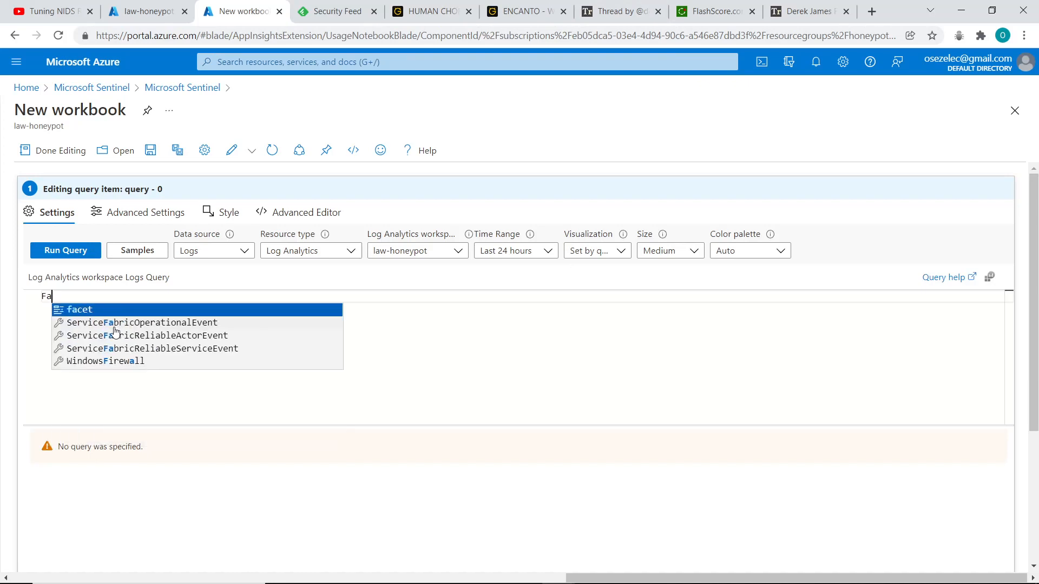
type("iled")
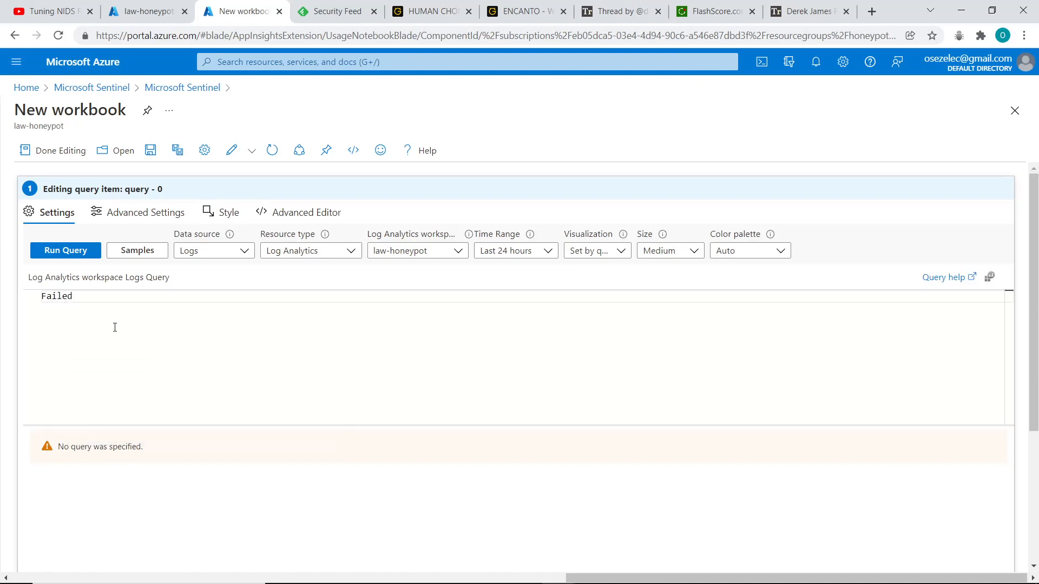
key("BackSpace")
key("BackSpace")
key("BackSpace")
key("BackSpace")
key("BackSpace")
type("AILED_RDP_WITH_GEO_CL")
Append "| summarize event_count=count() by sourcehost_CF, latitude_CF, longitude_CF country_CF, label_CF, destinationhost_CF" to the query and run it.
type("| ")
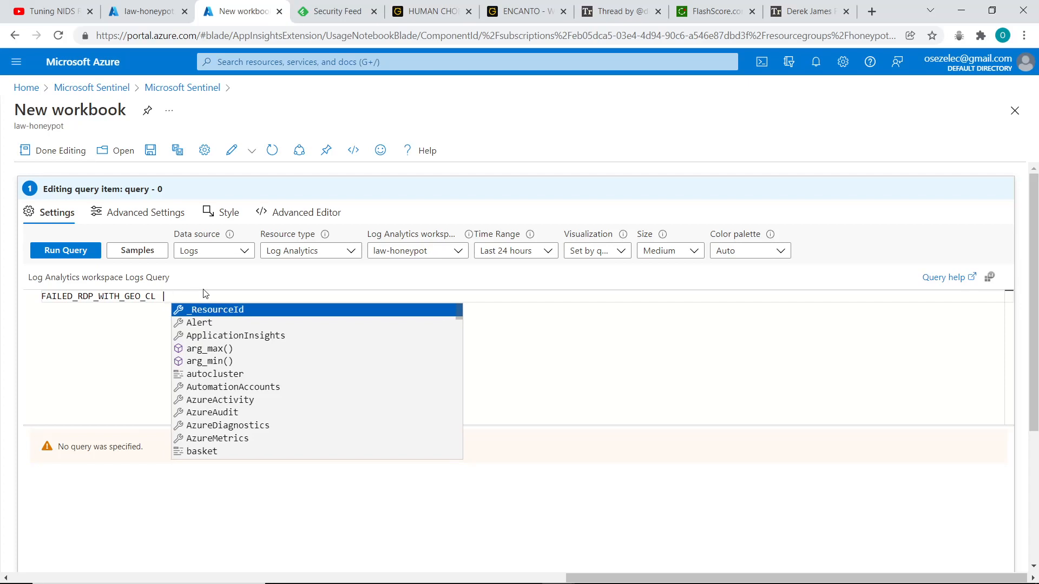
type("summarize event_count")
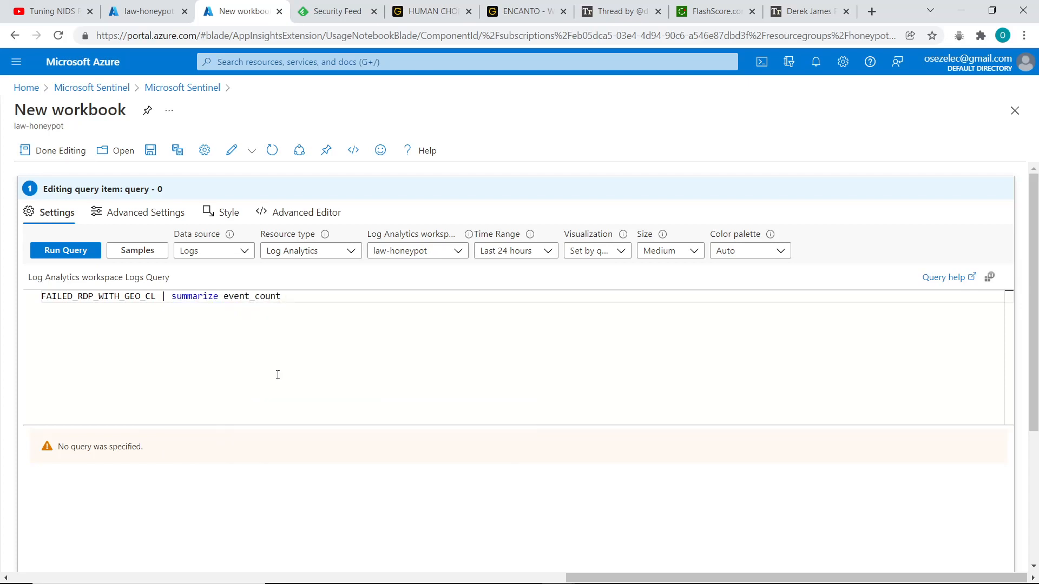
type("=count() by sourcehost_CF, latitude_CF, longitude_CF cou")
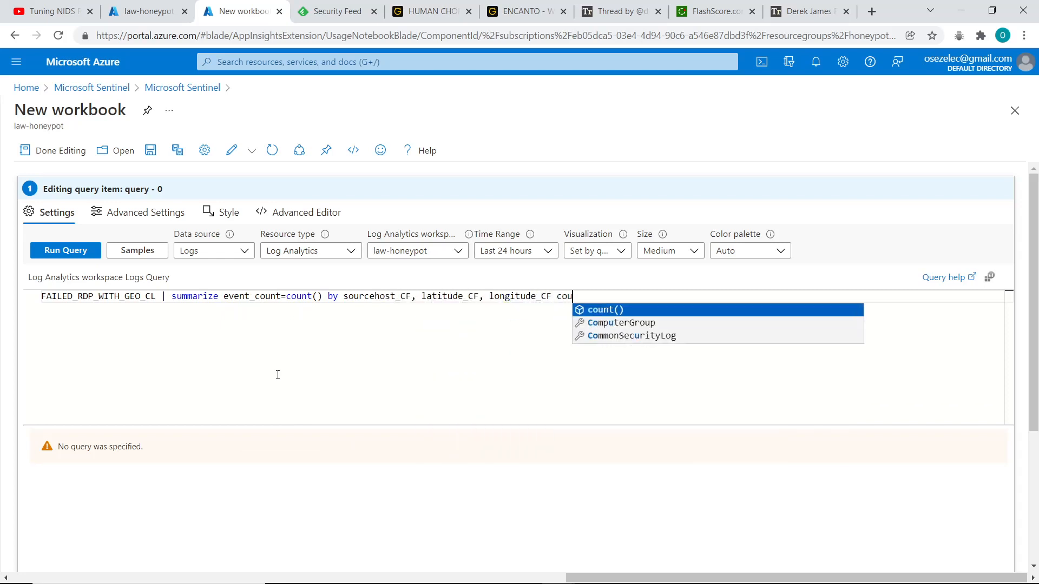
type("ntry_CF, label_CF, ")
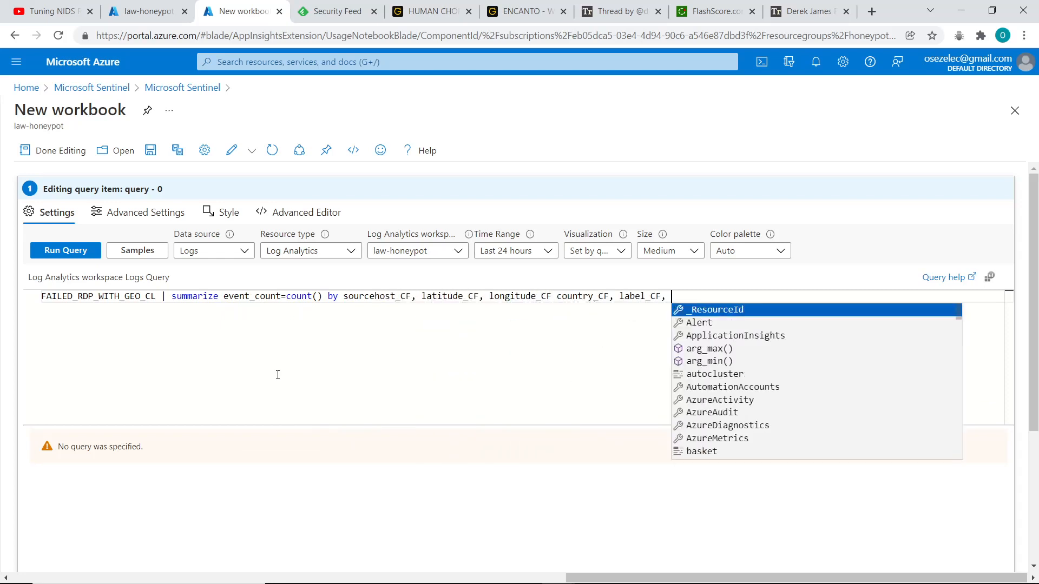
type("destinationhost_CF")
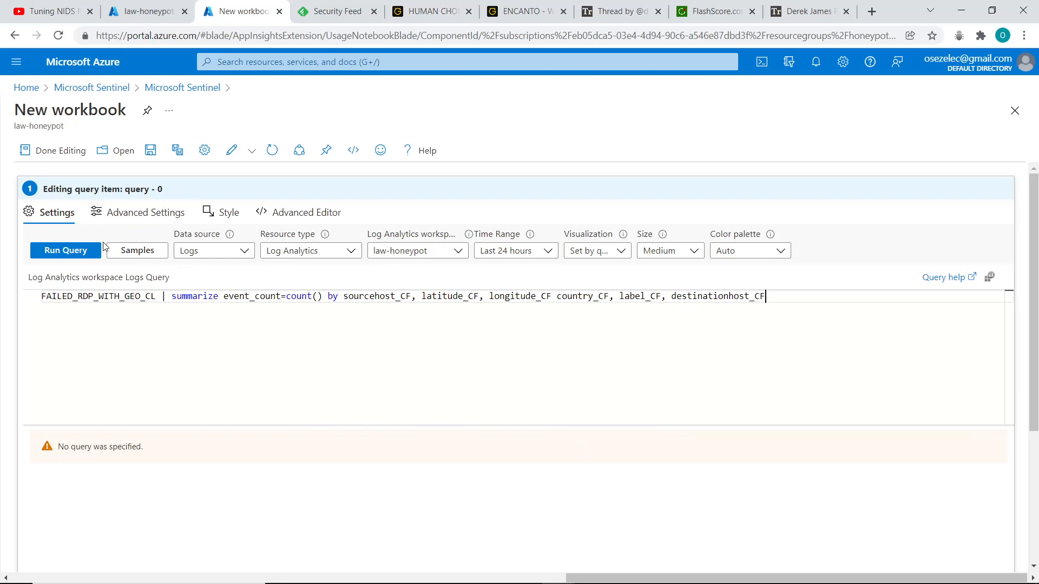
left_click(87, 250)
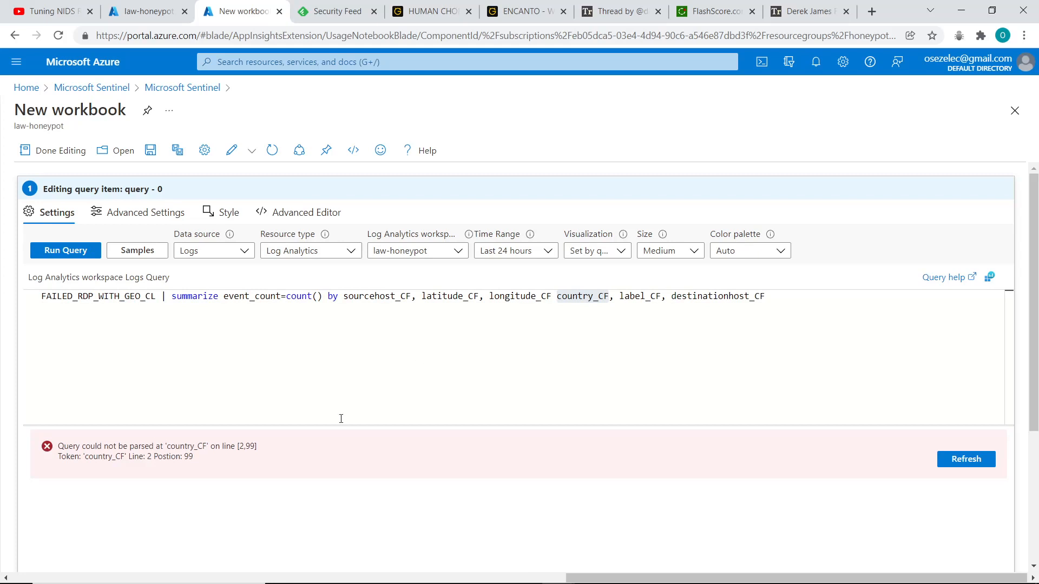
Remove country_CF from the summarize grouping so longitude_CF is followed by a comma and label_CF, and rerun the query.
left_click_drag(102, 459, 132, 460)
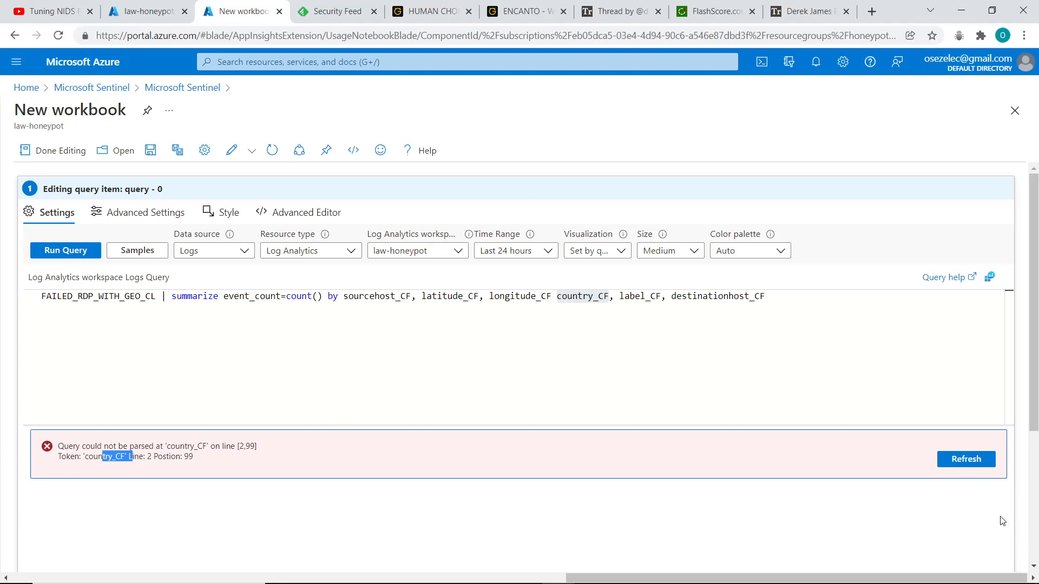
left_click(979, 461)
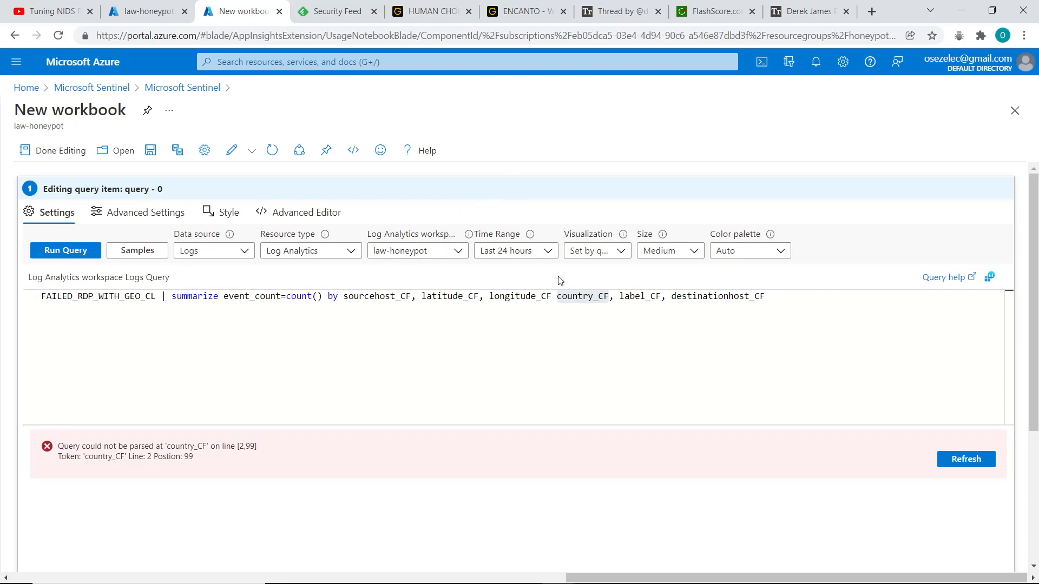
double_click(569, 295)
key("BackSpace")
key("BackSpace")
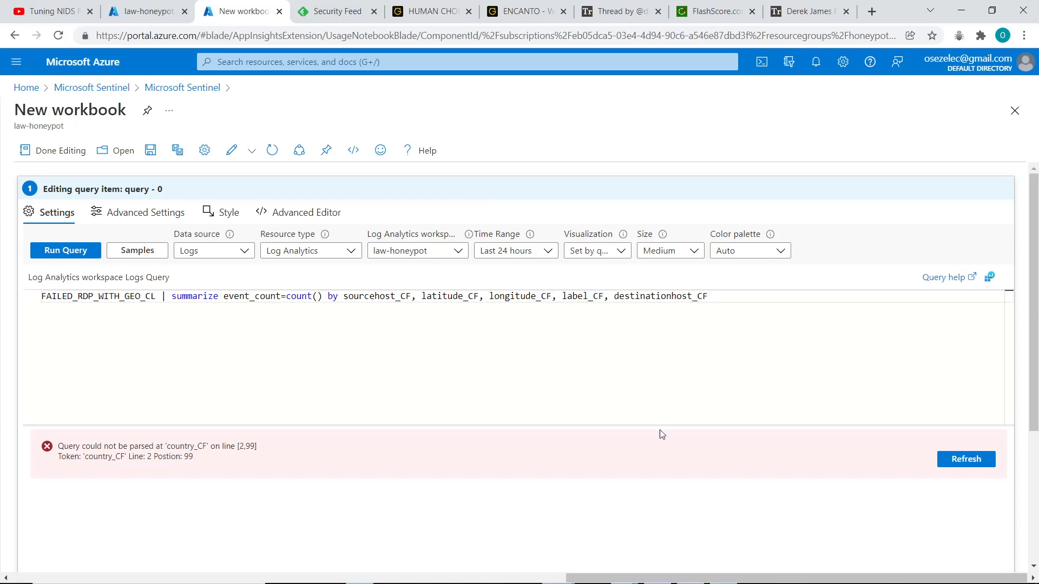
left_click(962, 469)
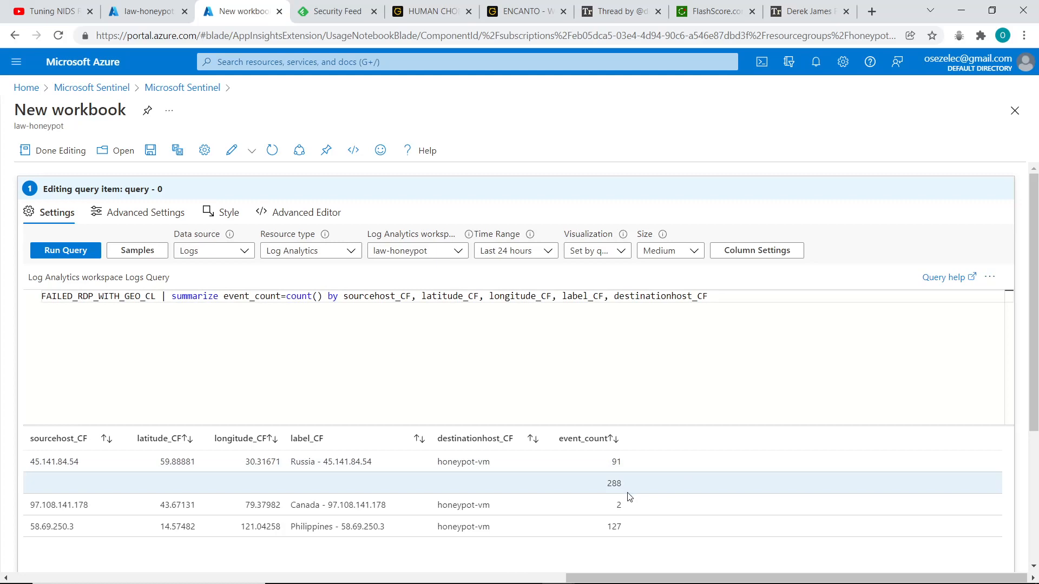
Append the filter line "| where destinationhost_CF != "samplehost"" beneath the summarize statement of the workbook query.
scroll(629, 500, "down", 1)
scroll(629, 499, "down", 3)
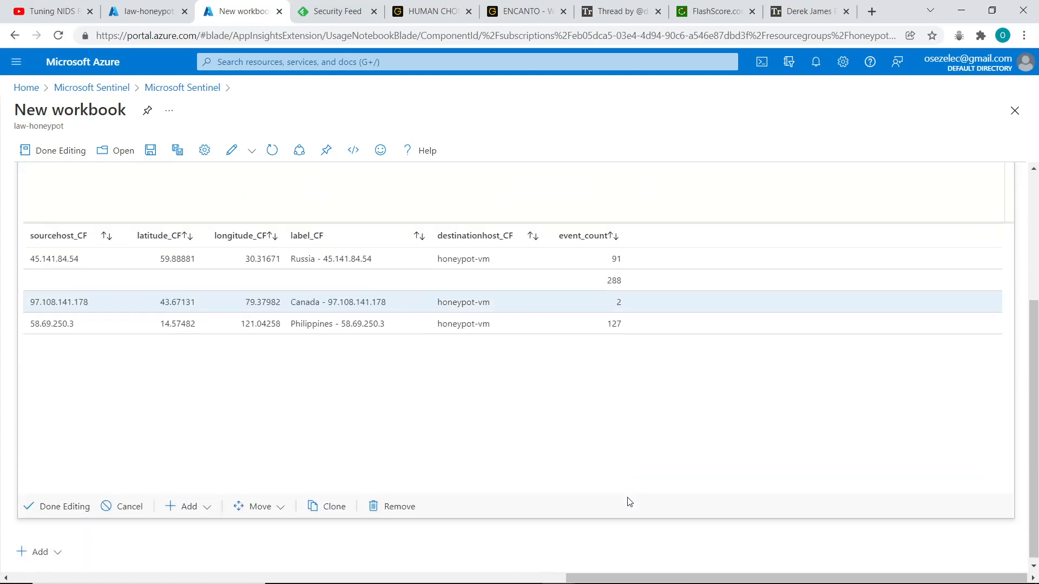
scroll(629, 499, "up", 4)
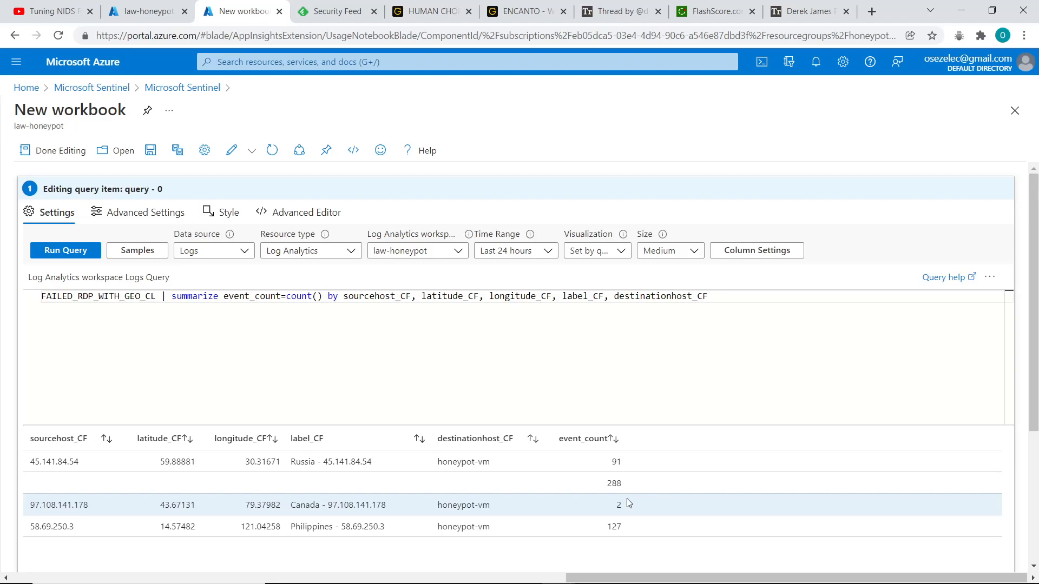
left_click(783, 301)
key("Return")
type("| where ")
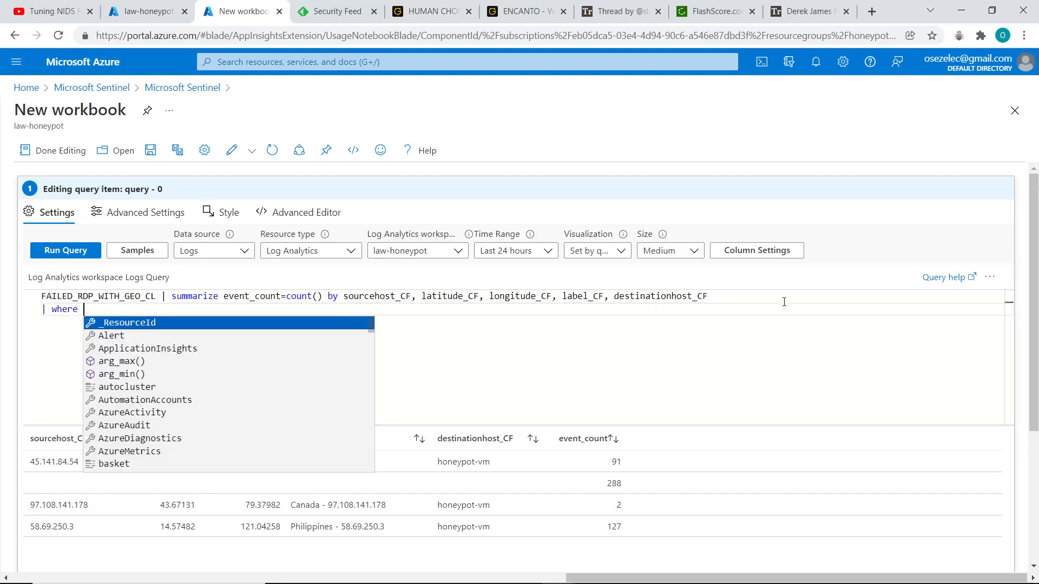
type("destina")
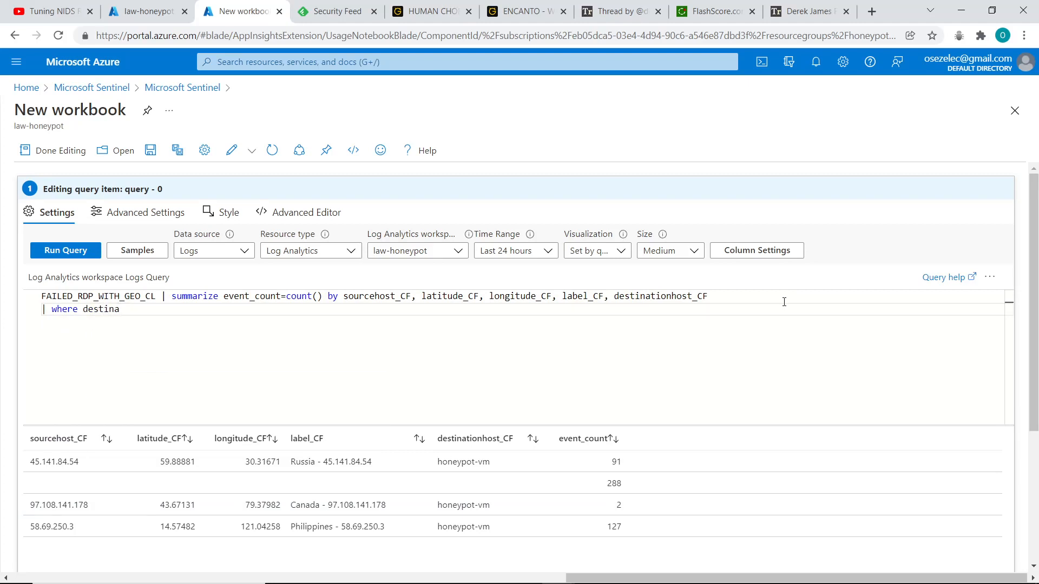
type("tionhost_CF != ")
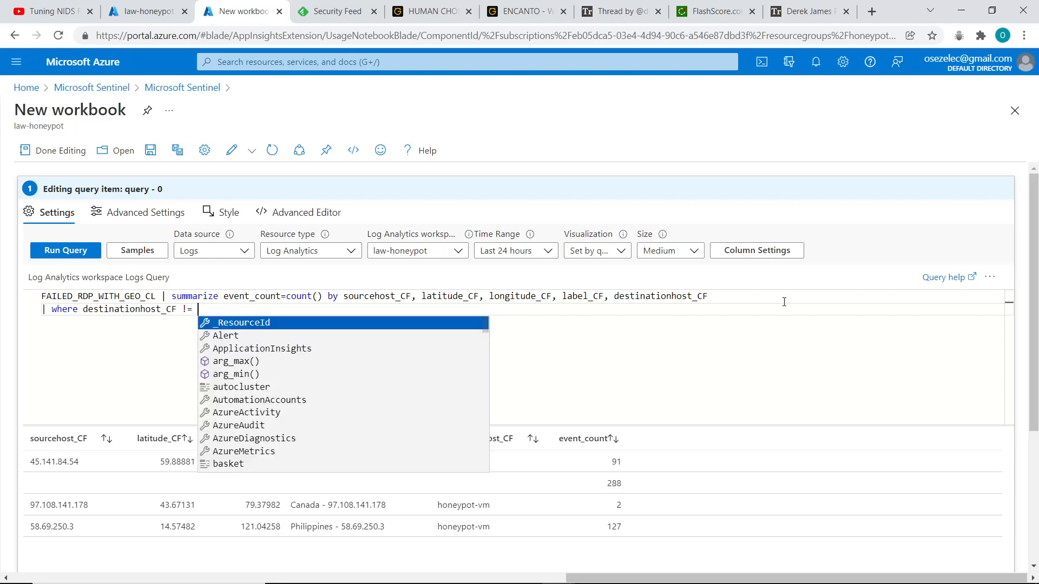
type("\"samplehost\"")
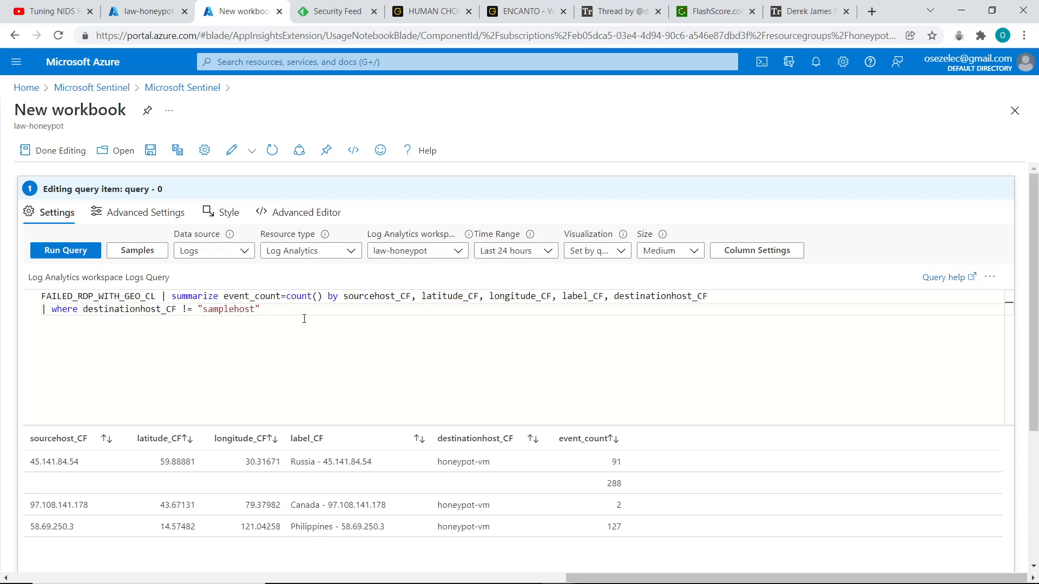
Add a third query line, "| where sourcehost_CF != """, to exclude blank source hosts, and run the query.
key("Return")
type("|")
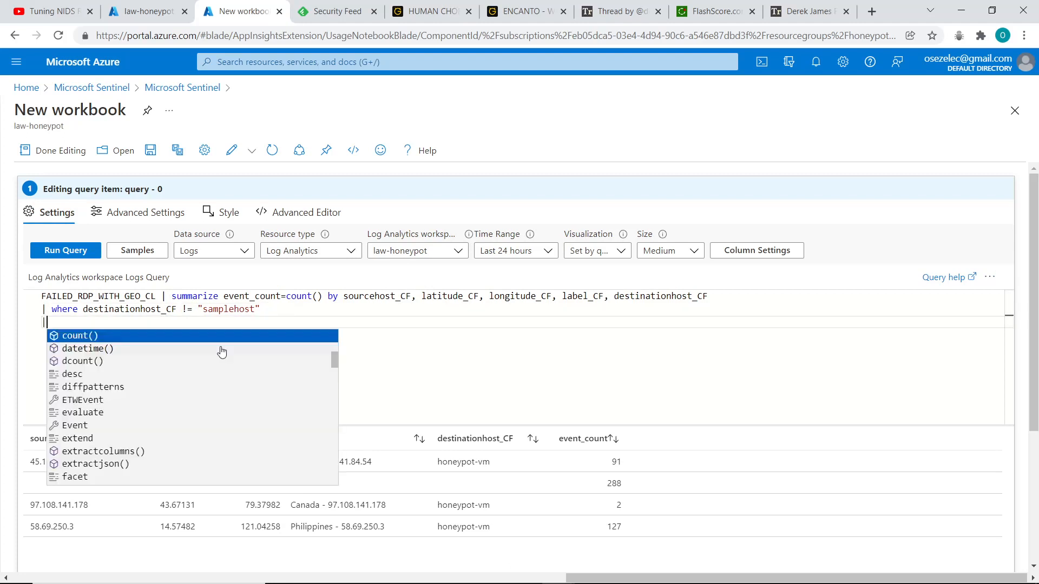
type(" where sour")
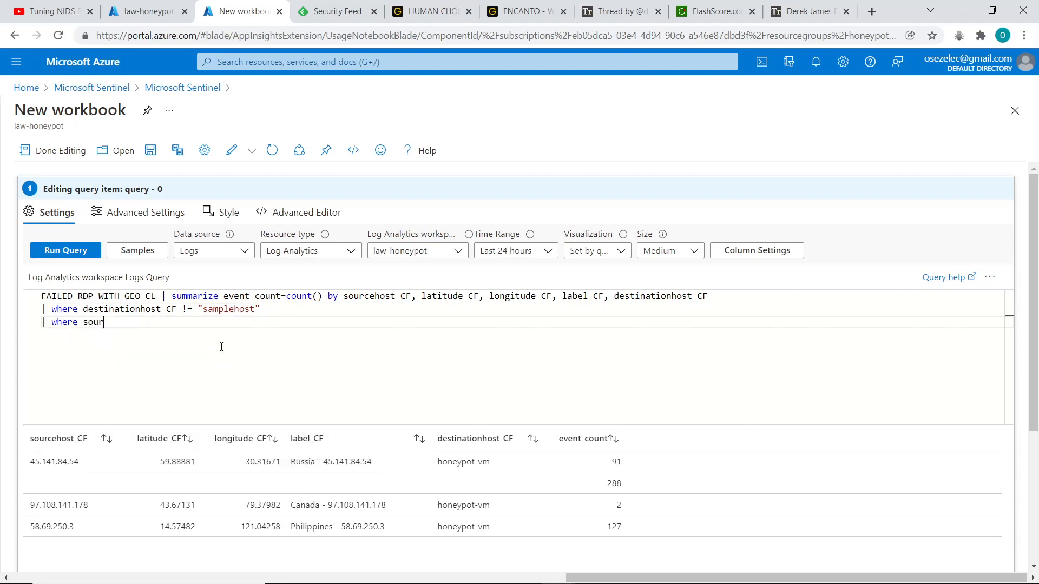
type("cehost_CF != ")
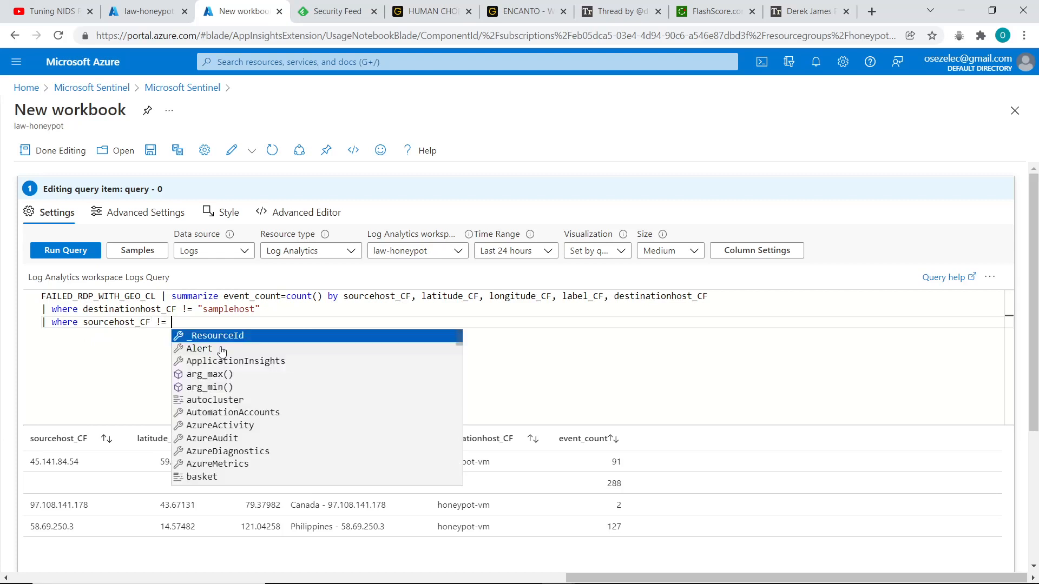
type("\"\"")
key("shift+Return")
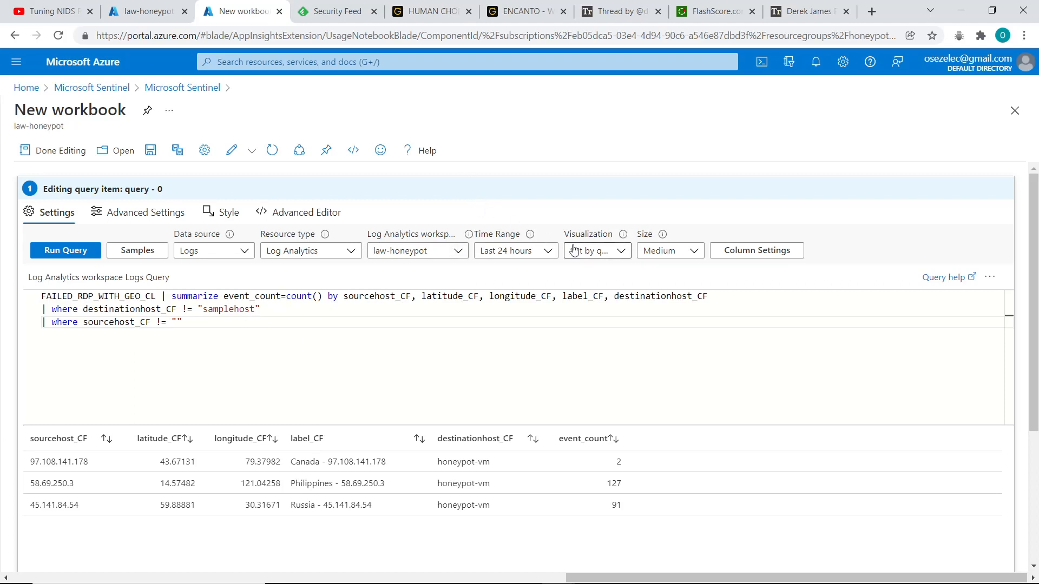
Set the query item's visualization to Map.
left_click(587, 258)
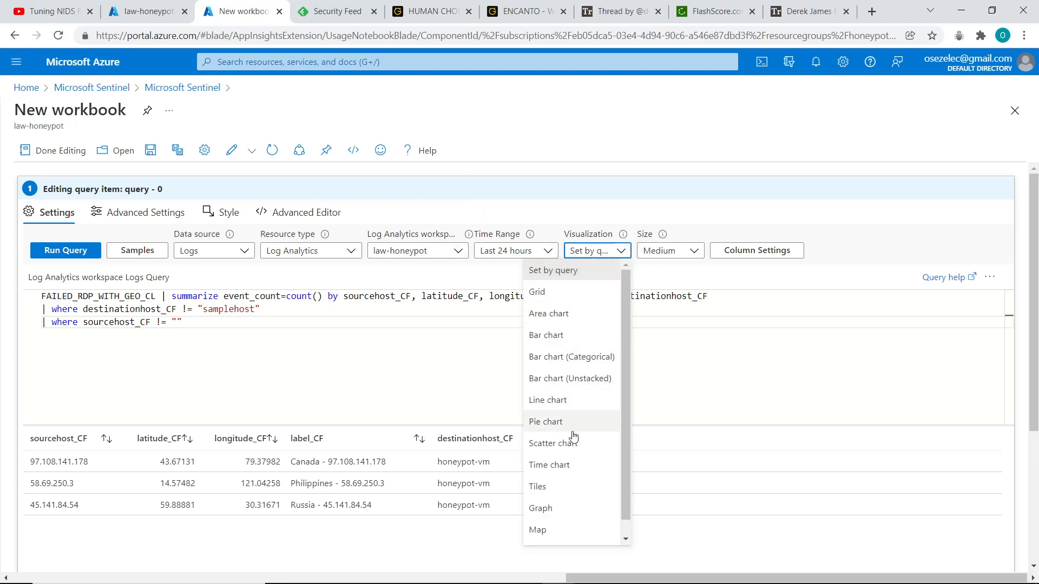
scroll(566, 507, "down", 1)
left_click(567, 514)
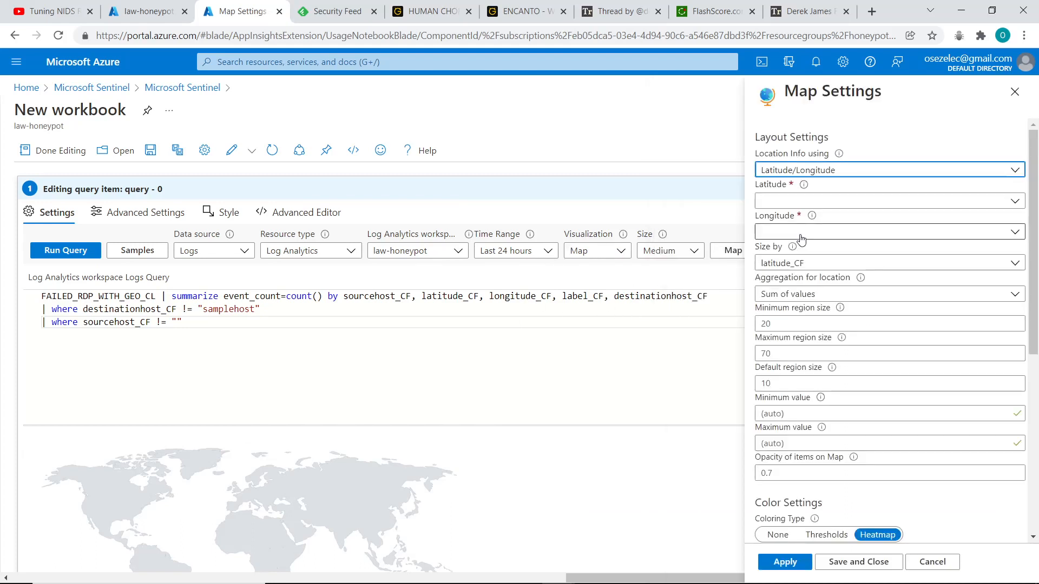
Set the map's latitude field to latitude_CF and its longitude field to longitude_CF, and apply the settings.
left_click(818, 208)
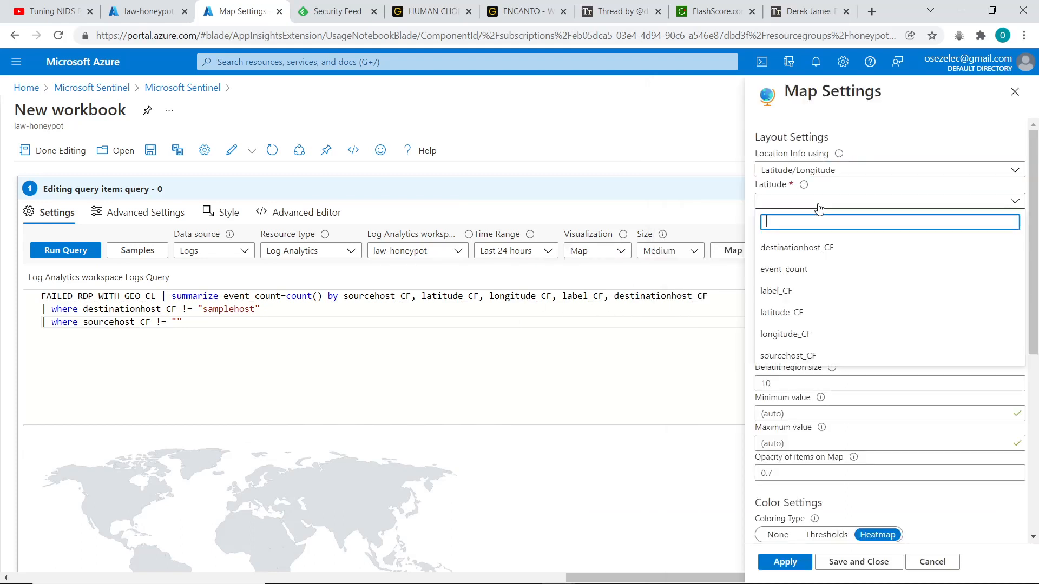
left_click(803, 318)
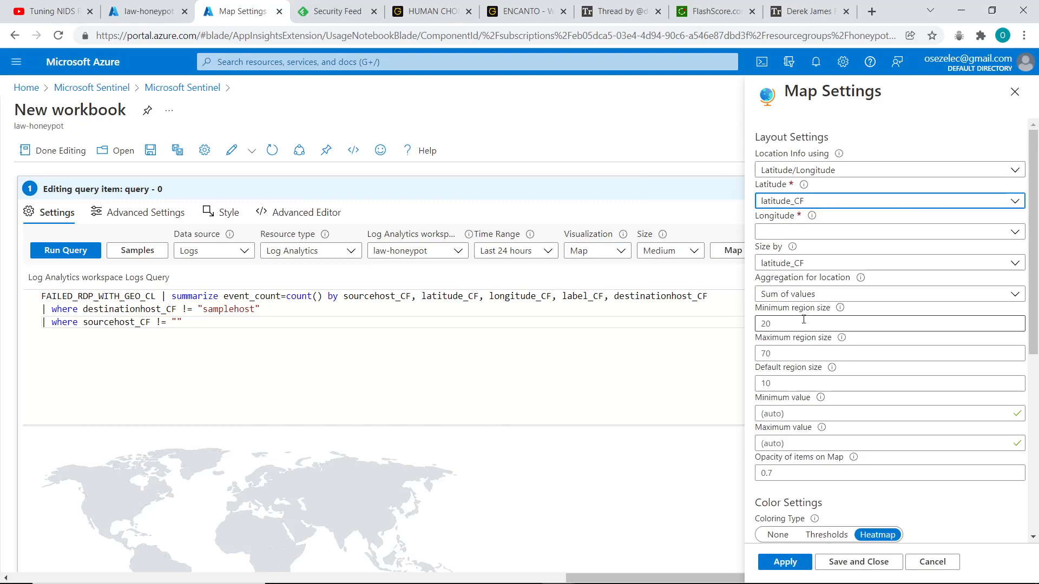
left_click(802, 238)
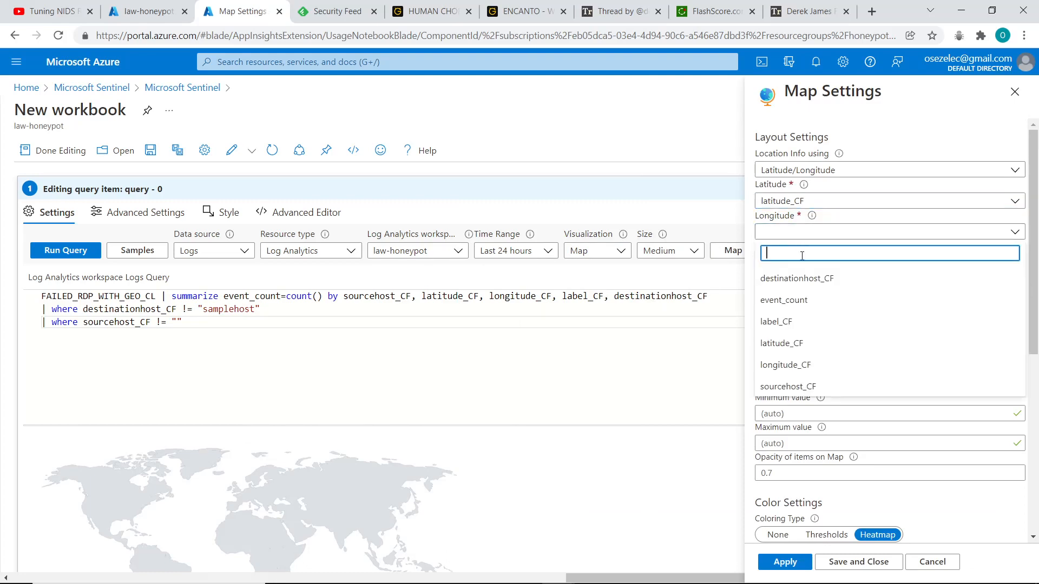
left_click(795, 367)
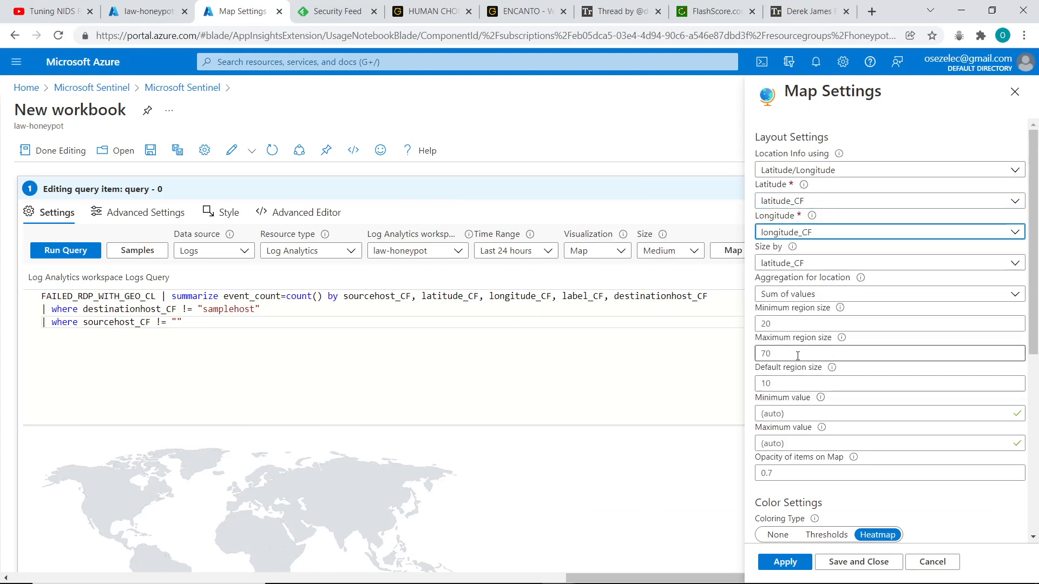
left_click(718, 319)
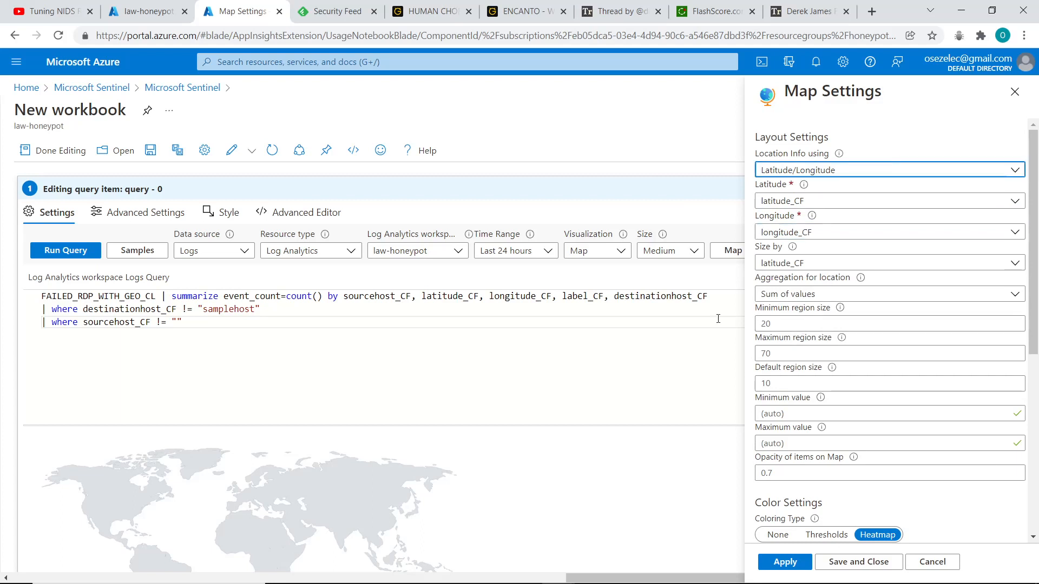
left_click(802, 568)
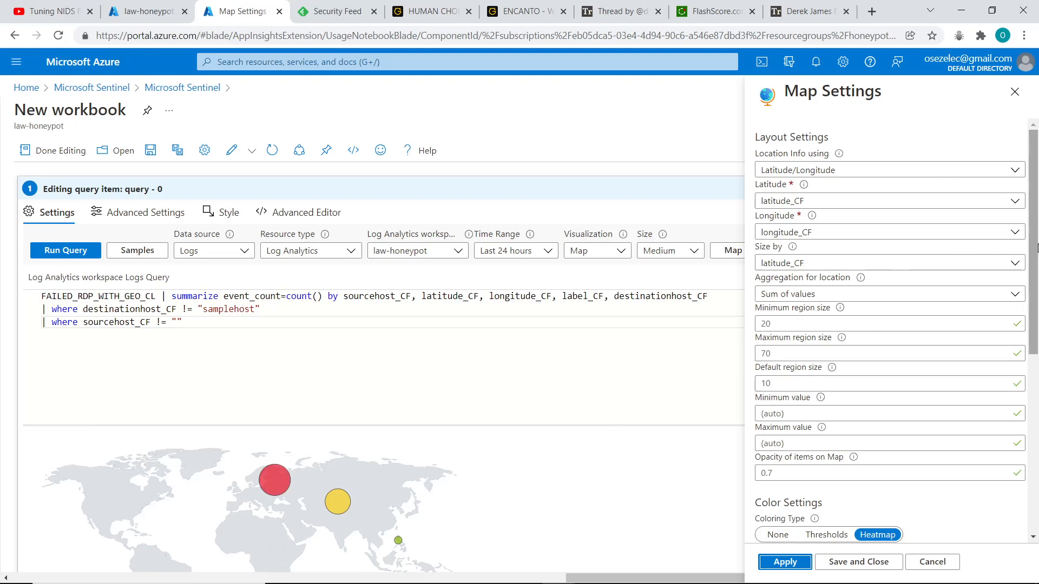
Set the map's metric label to label_CF and apply the map settings.
scroll(1036, 254, "down", 1)
scroll(1036, 254, "down", 2)
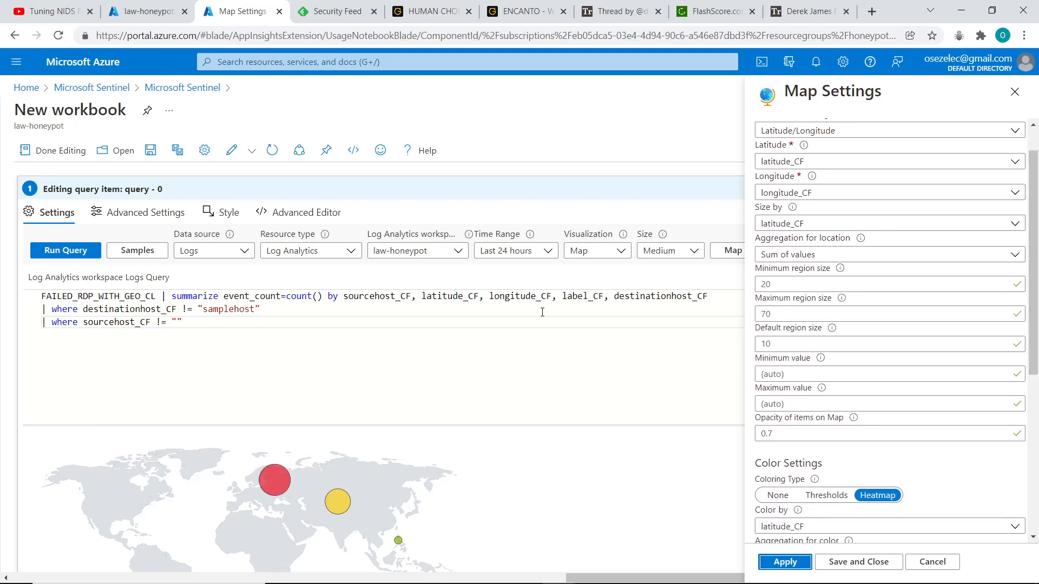
left_click(430, 445)
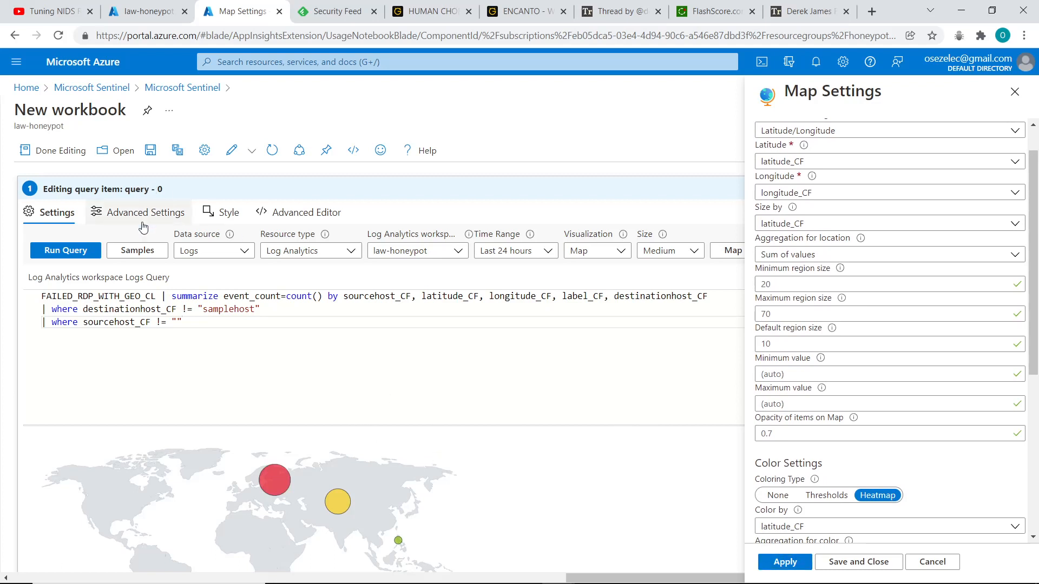
left_click(788, 563)
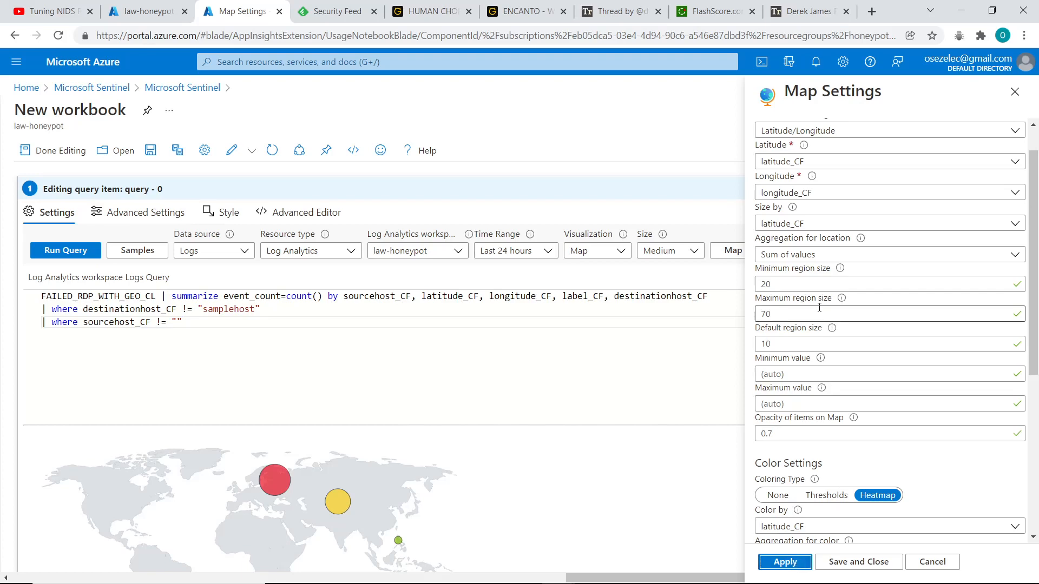
scroll(729, 211, "down", 3)
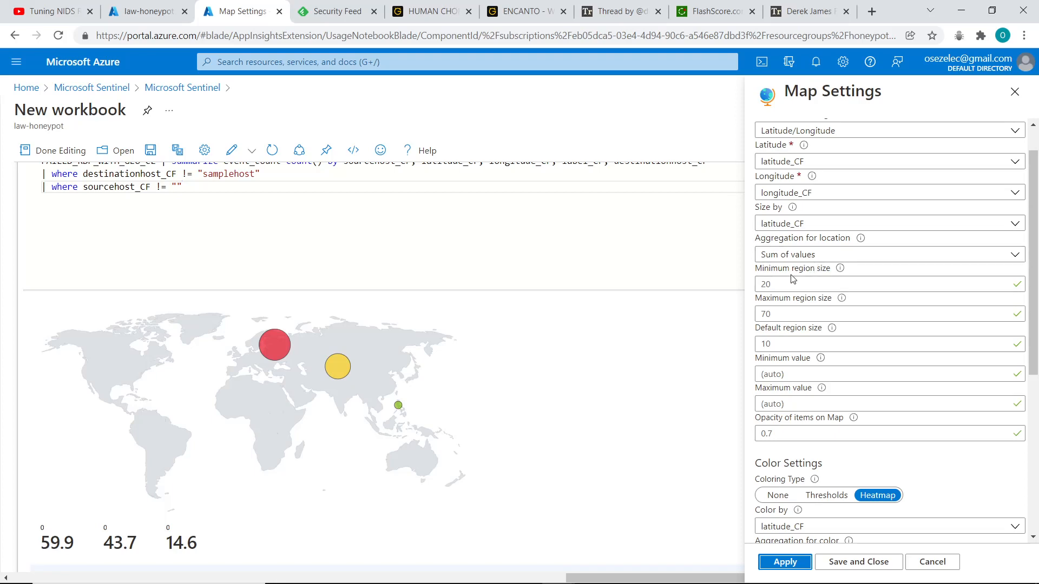
scroll(792, 279, "up", 1)
scroll(798, 292, "down", 5)
scroll(802, 306, "up", 1)
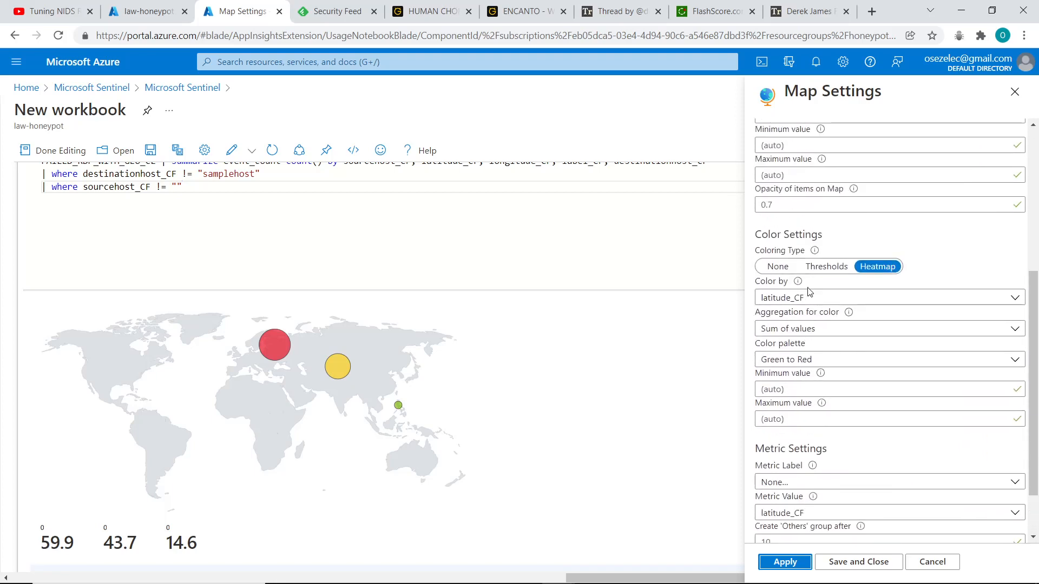
left_click(856, 482)
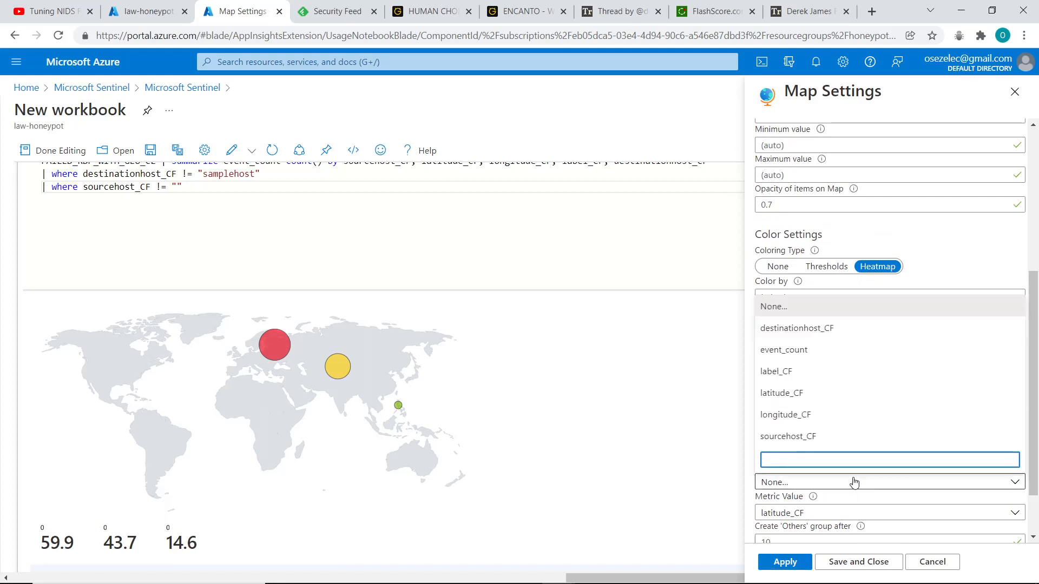
left_click(820, 373)
left_click(788, 563)
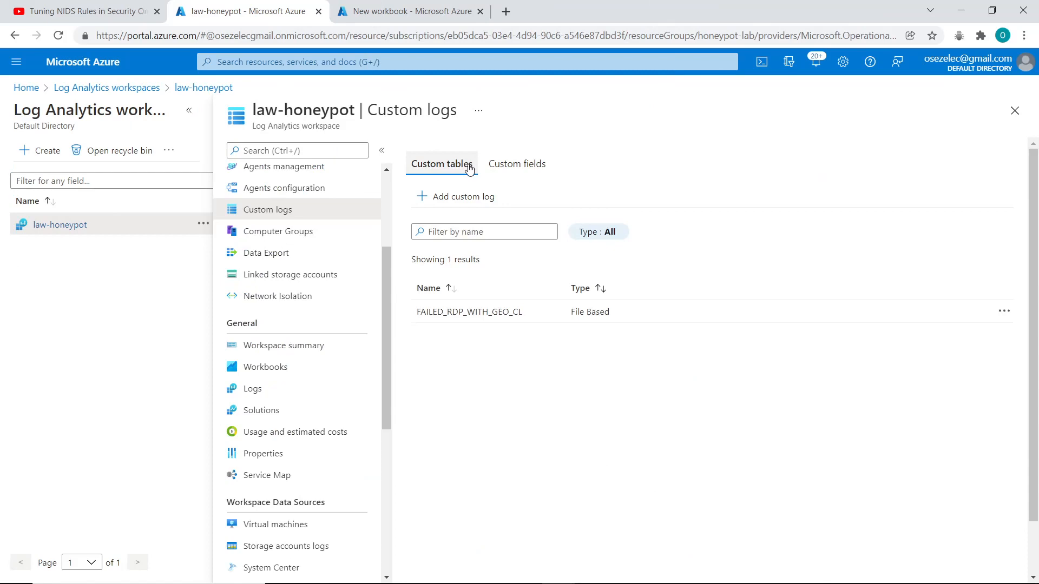
Delete the country_CF custom field from the custom logs of the law-honeypot workspace.
left_click(517, 163)
left_click(1004, 311)
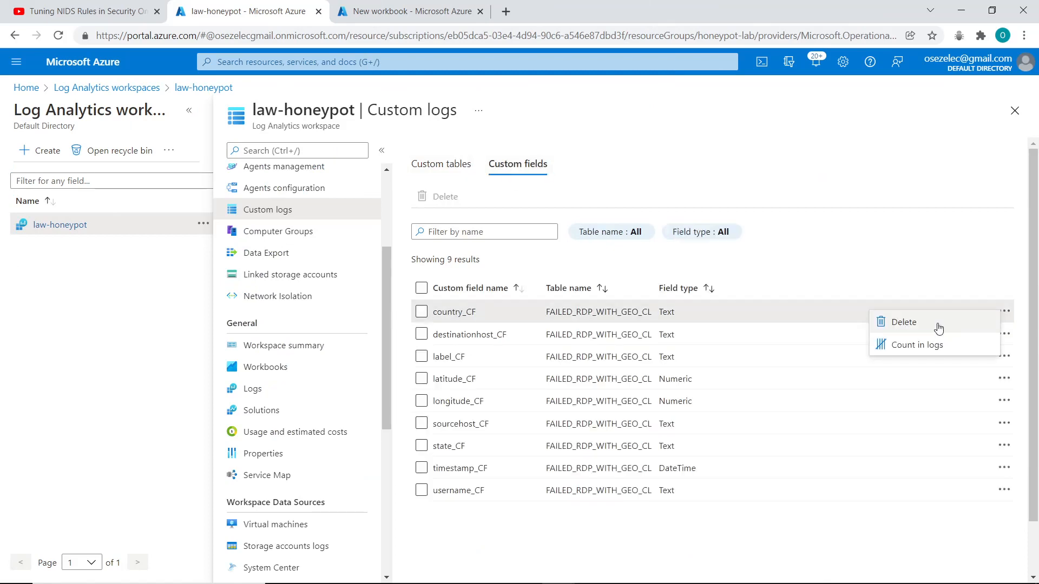
left_click(903, 322)
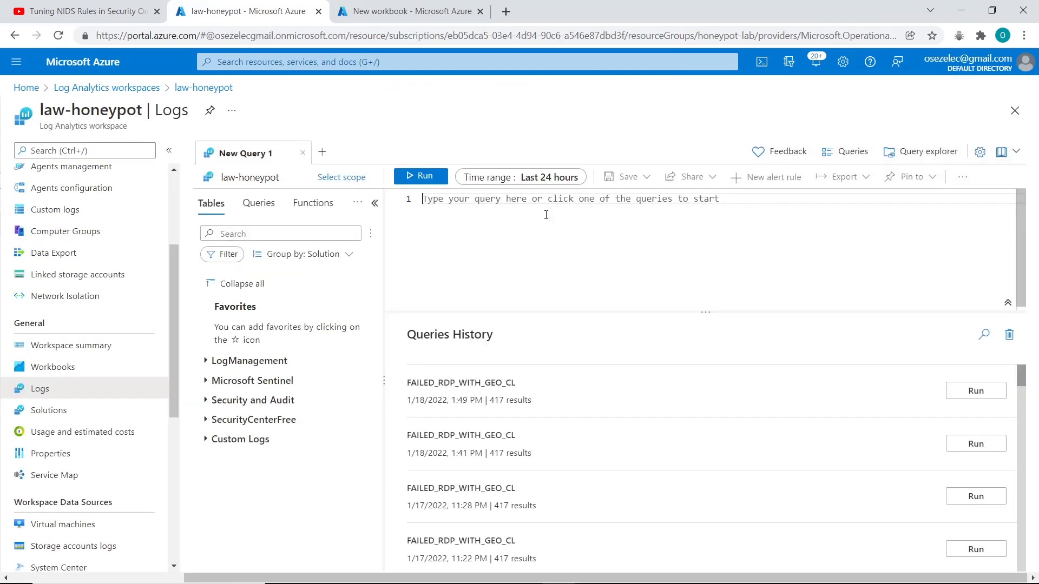
Query FAILED_RDP_WITH_GEO_CL in the workspace logs and open custom field extraction for the honeypot-vm record with the Washington sample data.
type("FAILED_RDP_WITH_GEO_CL")
key("shift+Return")
left_click(457, 382)
mouse_move(543, 536)
left_mouse_down()
mouse_move(661, 533)
mouse_move(543, 537)
left_mouse_up()
left_click(483, 379)
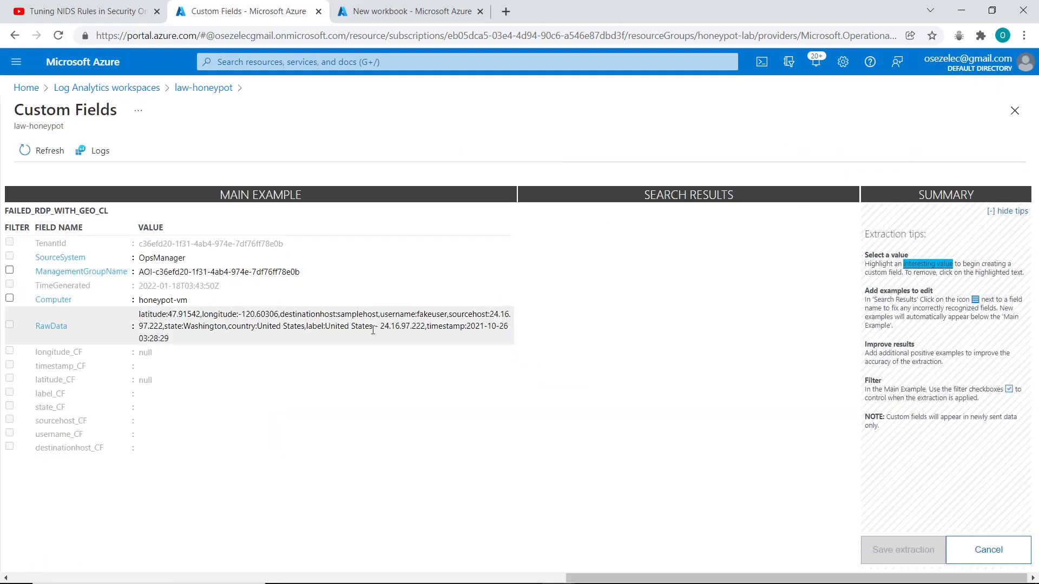
Extract the country value from the record's RawData as a custom field named country, and save the extraction.
left_click_drag(267, 312, 315, 312)
type("country")
left_click(406, 429)
double_click(144, 509)
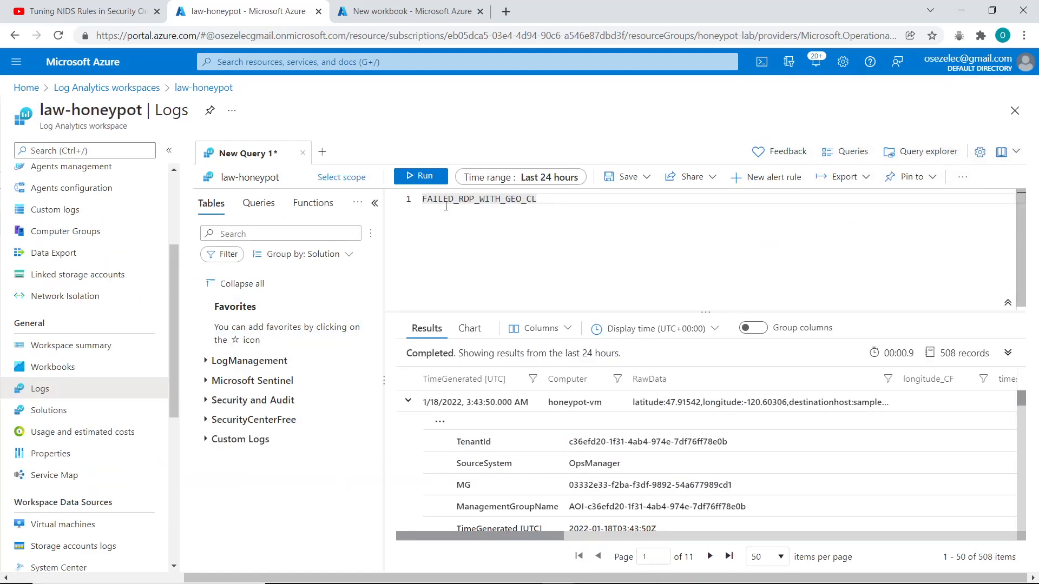
Return to the new workbook and insert "country, " between longitude_CF and label_CF in the query's summarize grouping.
left_click(361, 22)
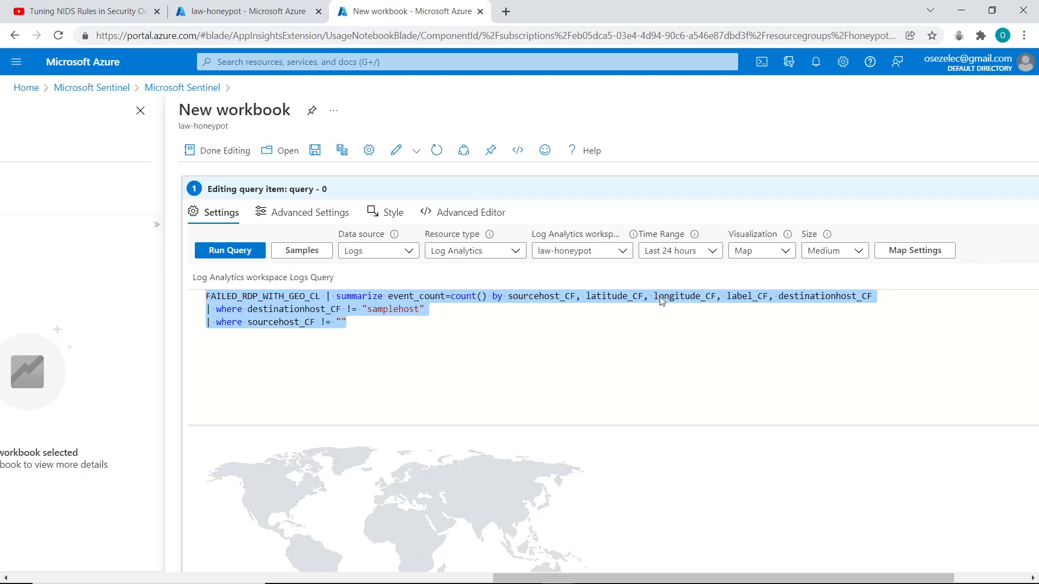
left_click(780, 296)
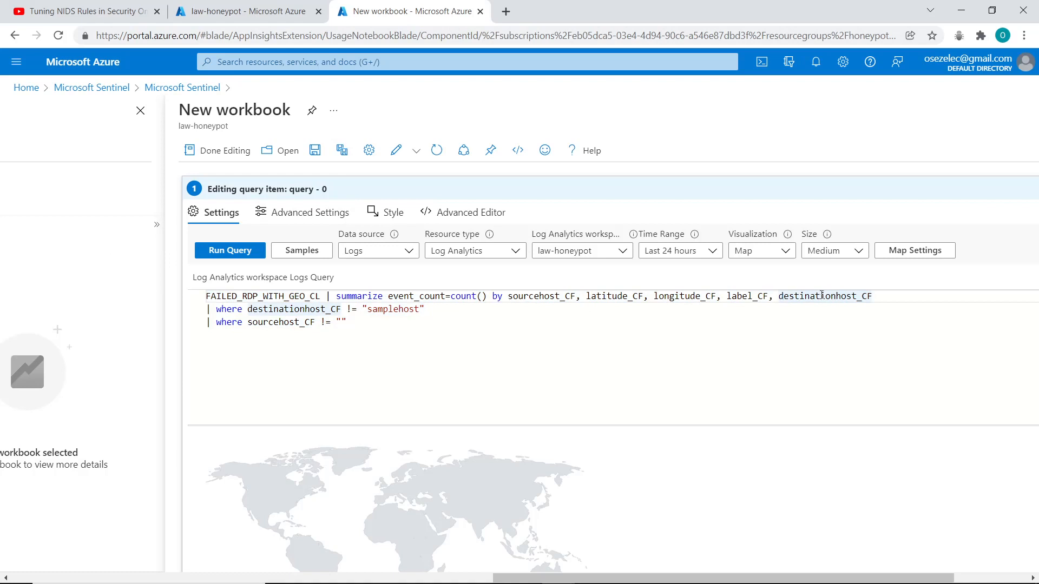
left_click(654, 297)
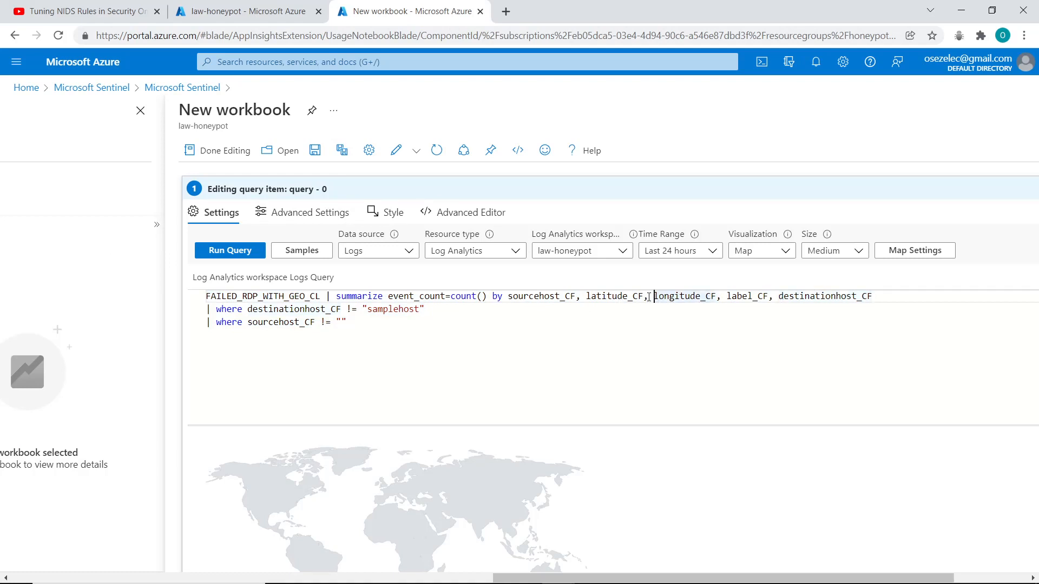
left_click(727, 297)
type("c")
type("ountry")
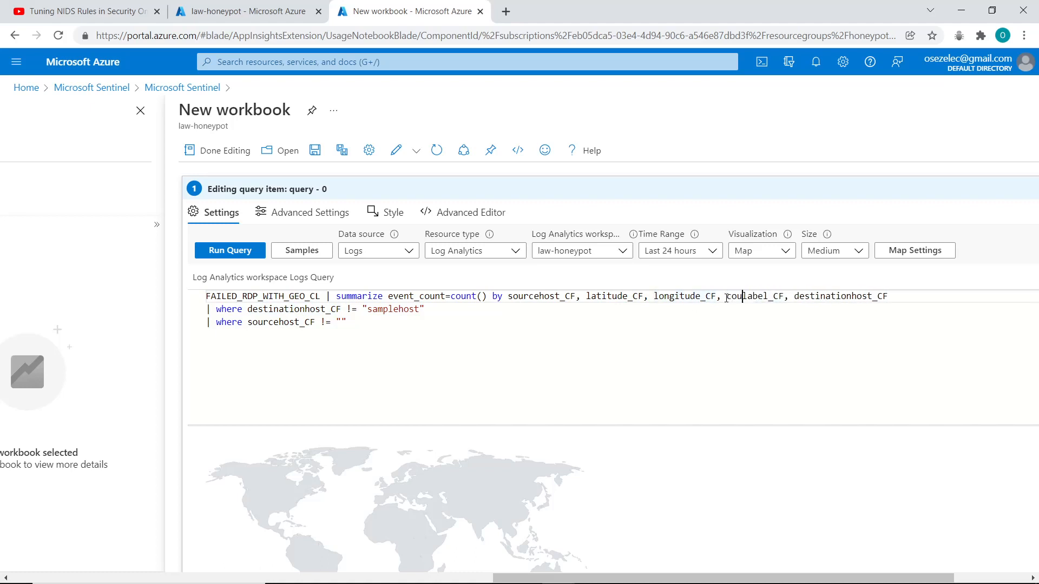
type(",")
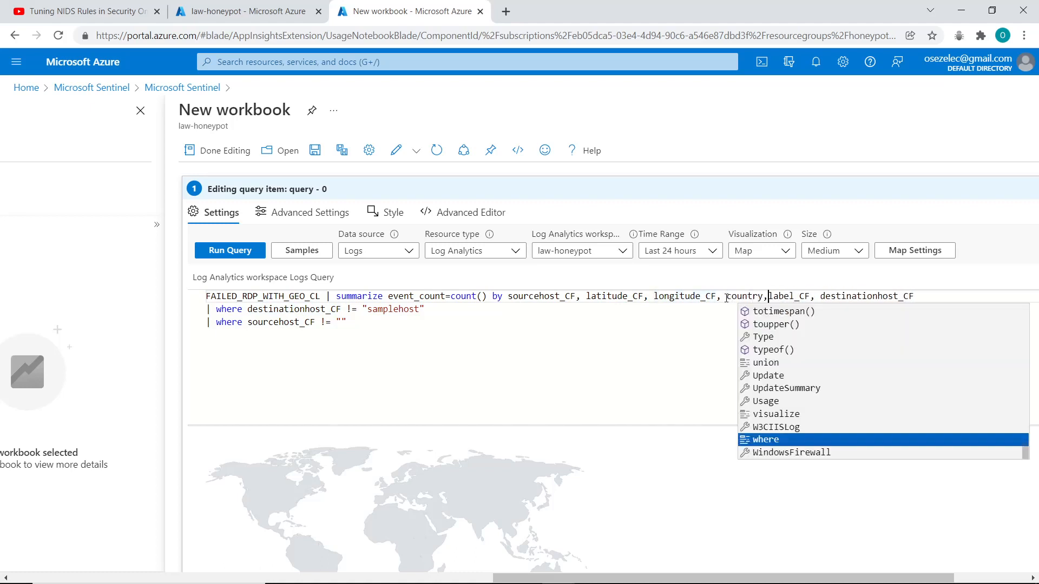
left_click(684, 456)
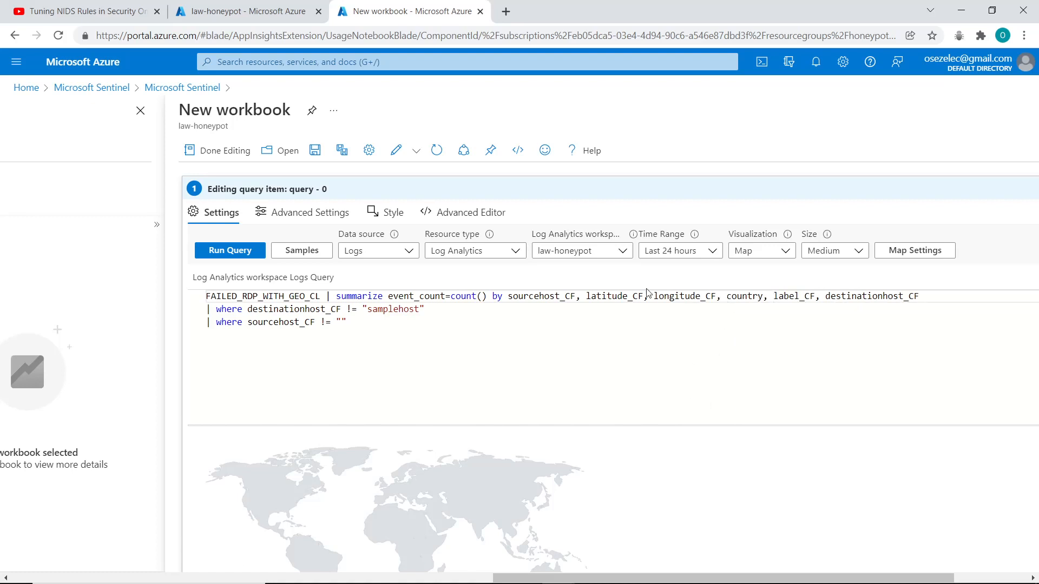
Run the workbook query, correct country to country_CF in the summarize grouping, and run it again.
left_click(204, 258)
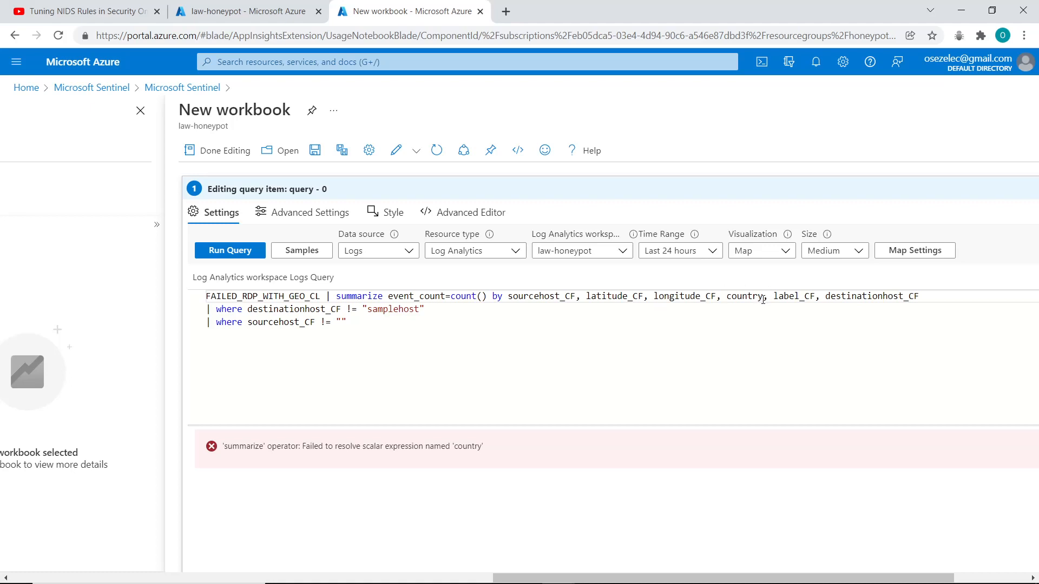
double_click(743, 295)
type("_")
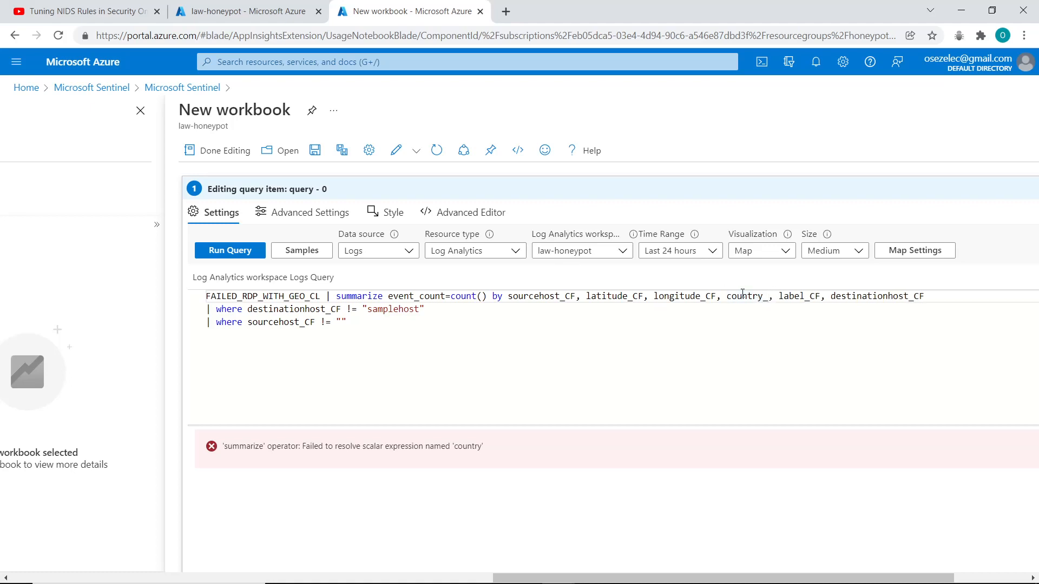
type("CF")
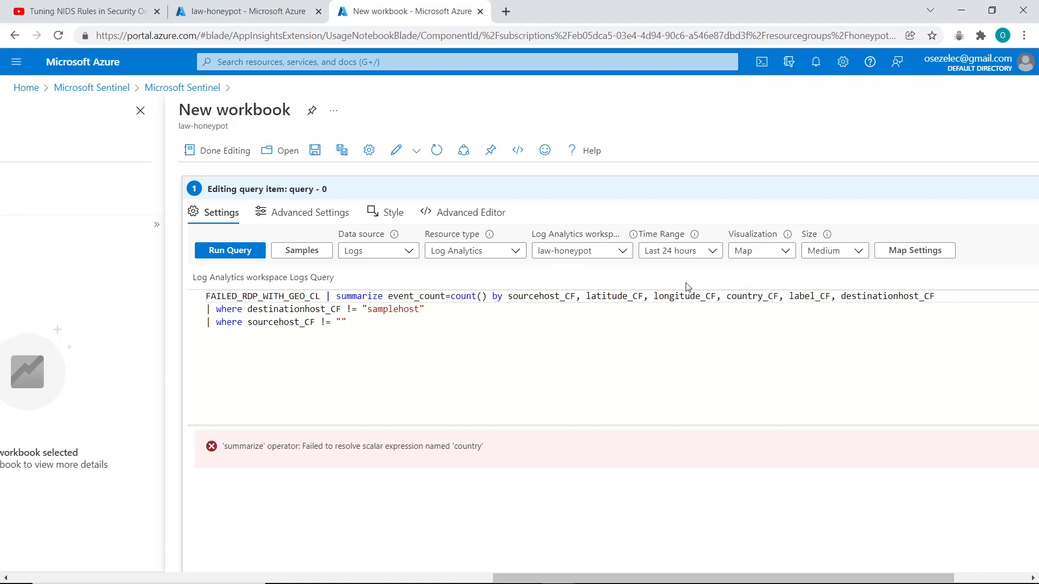
left_click(227, 250)
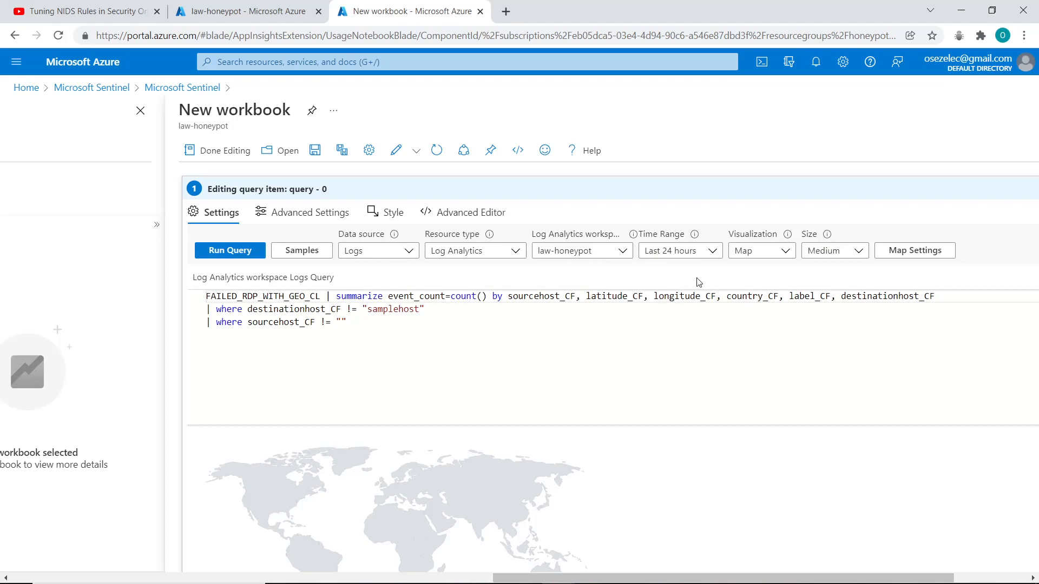
scroll(934, 203, "down", 4)
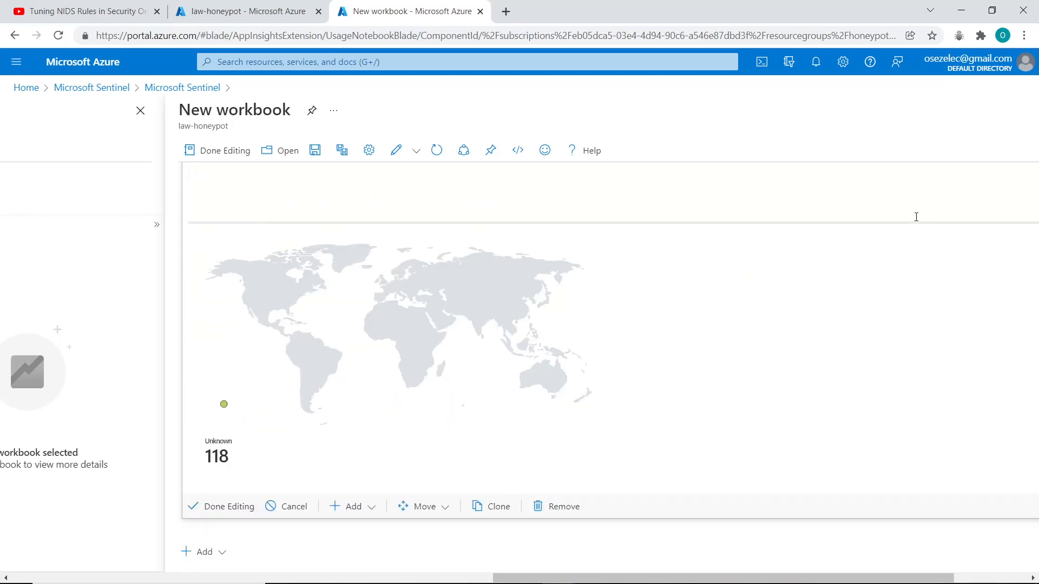
scroll(755, 319, "up", 4)
Keep Map as the visualization, open its map settings, and review the available Country/Region fields.
left_click(763, 187)
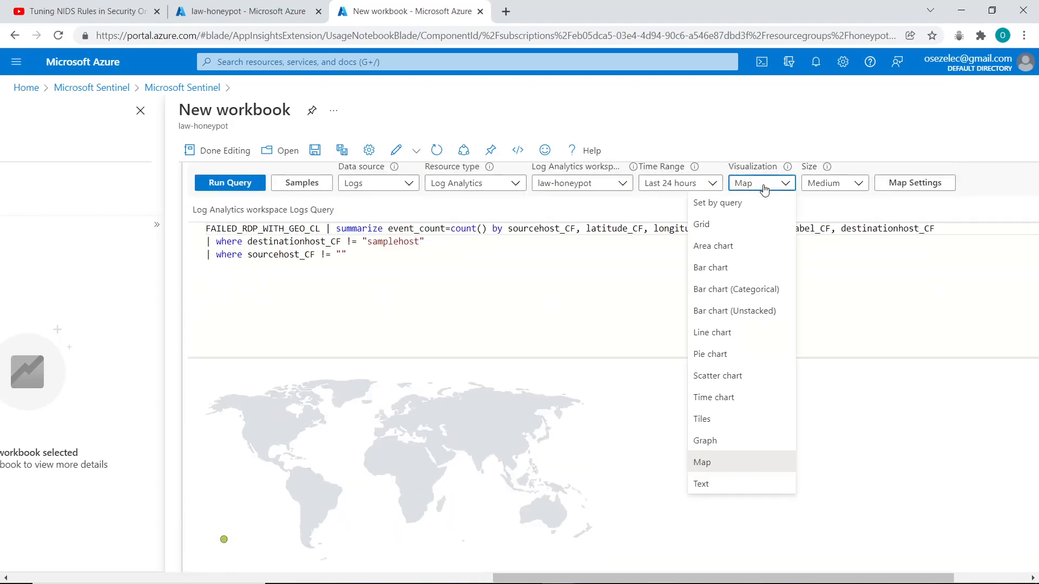
left_click(756, 462)
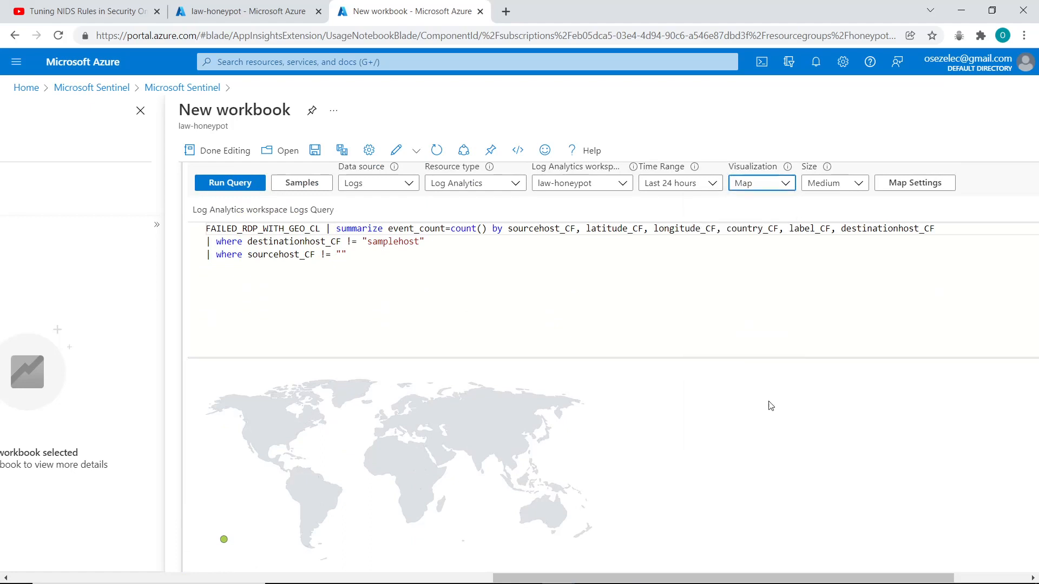
left_click(899, 184)
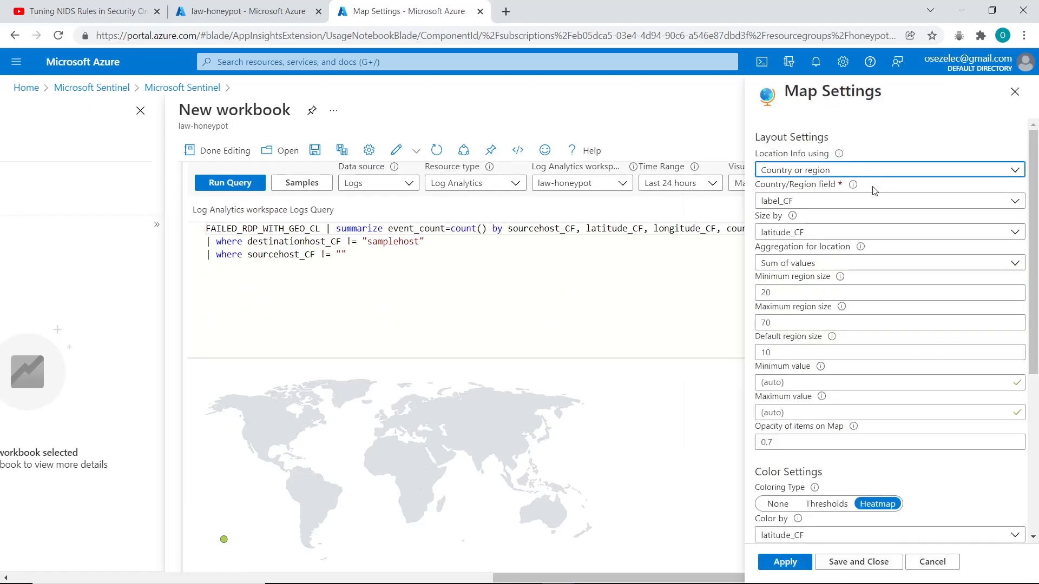
left_click(866, 203)
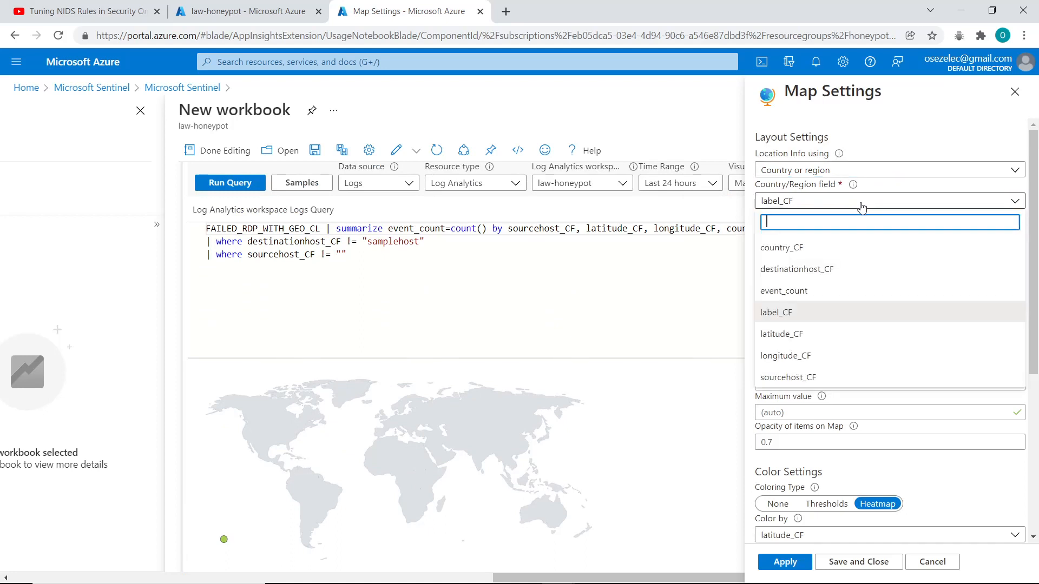
left_click(854, 201)
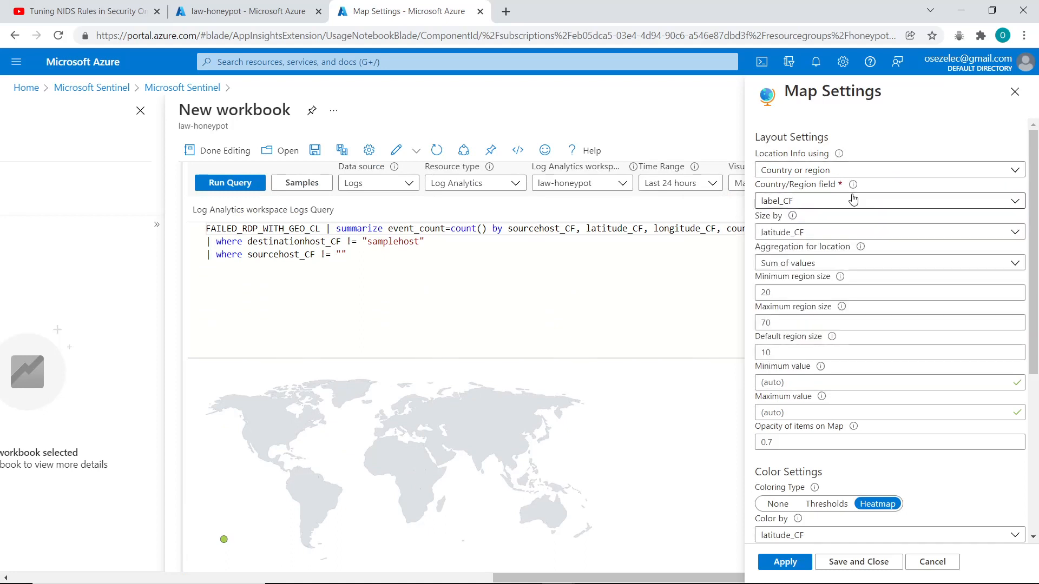
left_click(852, 206)
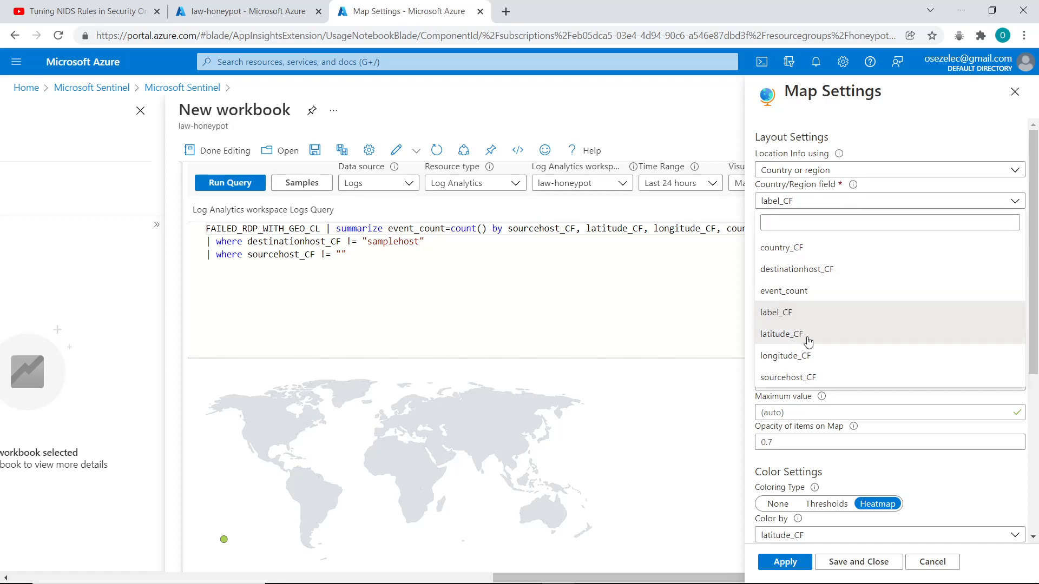
left_click(860, 201)
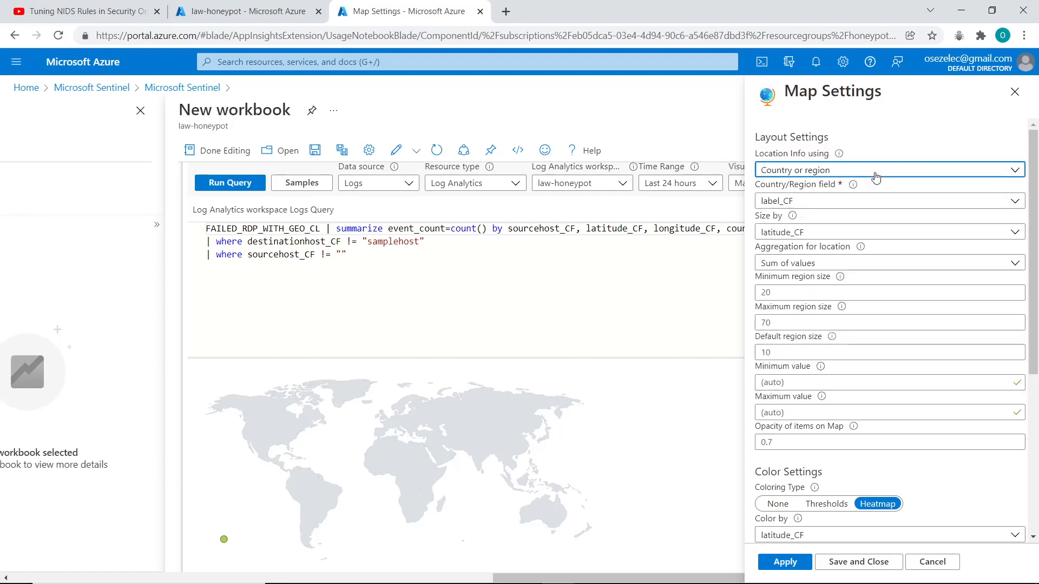
Switch the map's location info to Latitude/Longitude with latitude_CF and longitude_CF, apply it, and check the plotted points.
left_click(873, 172)
left_click(811, 216)
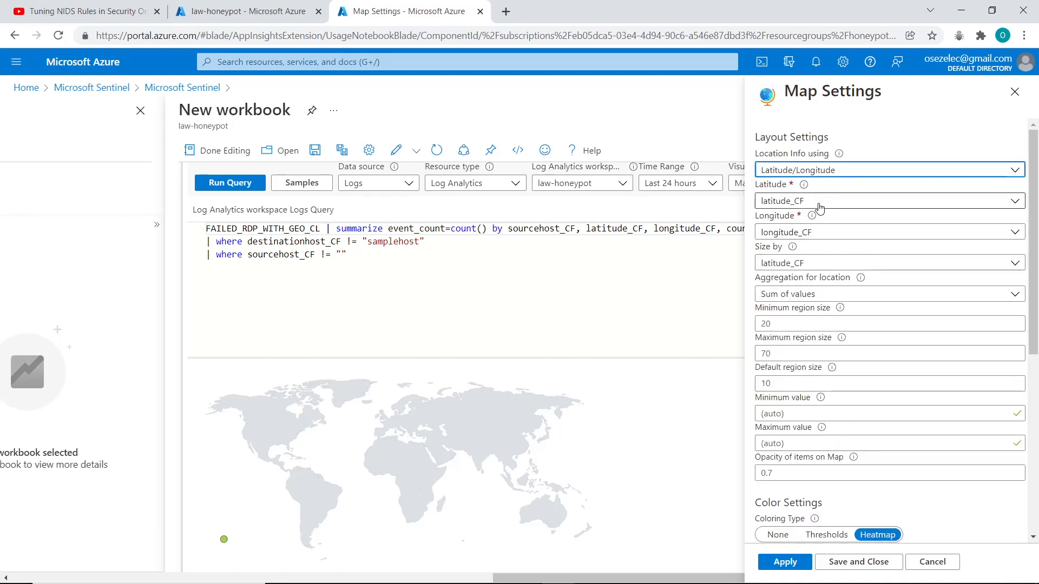
left_click(820, 208)
left_click(820, 211)
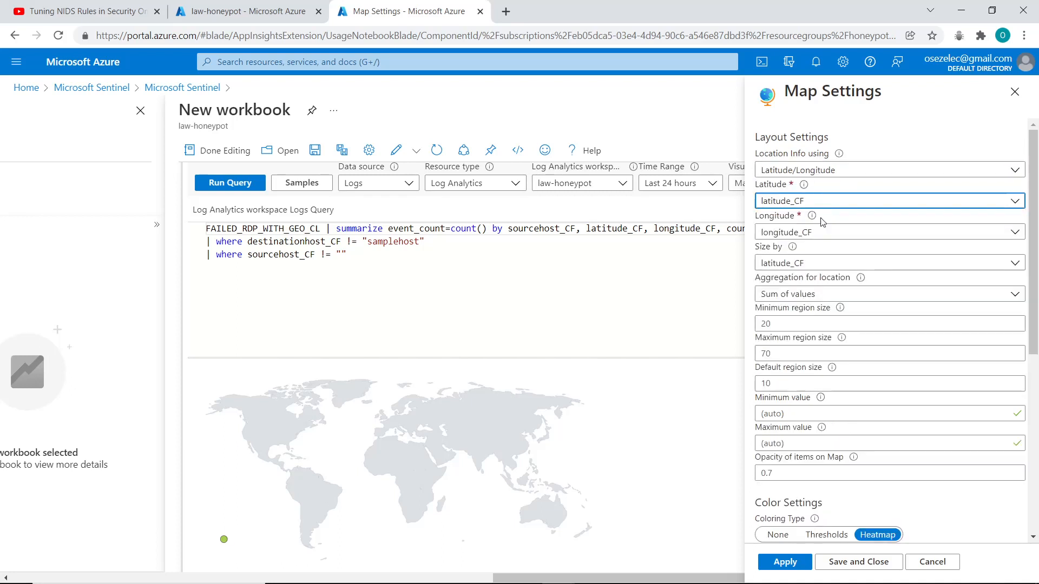
left_click(819, 255)
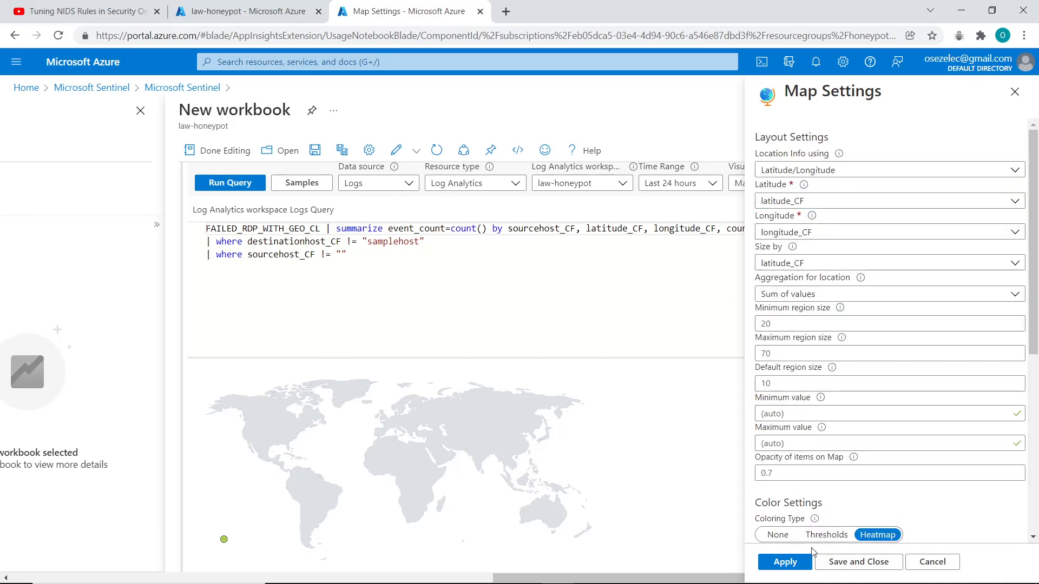
left_click(805, 567)
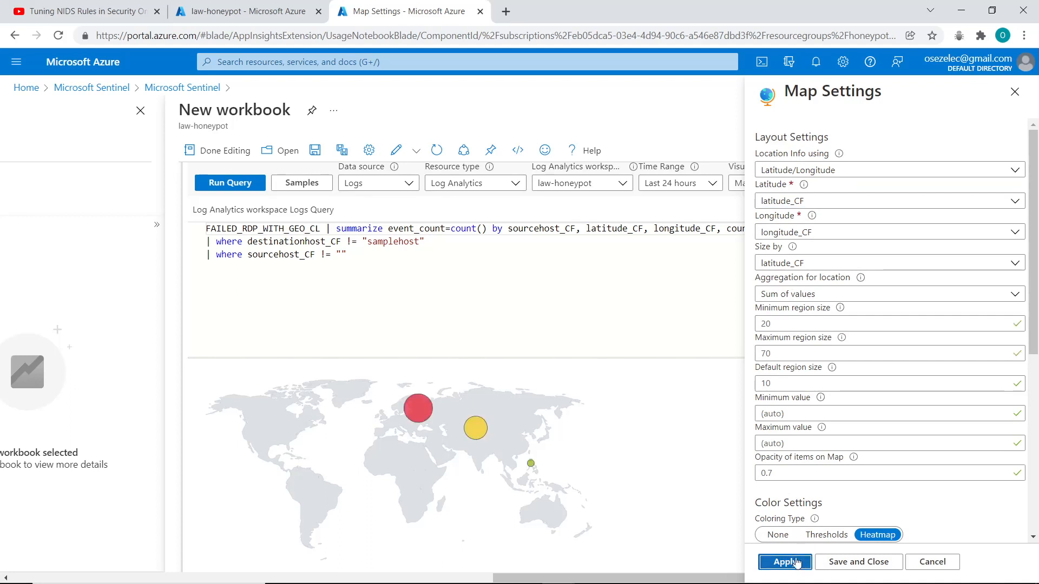
left_click(486, 310)
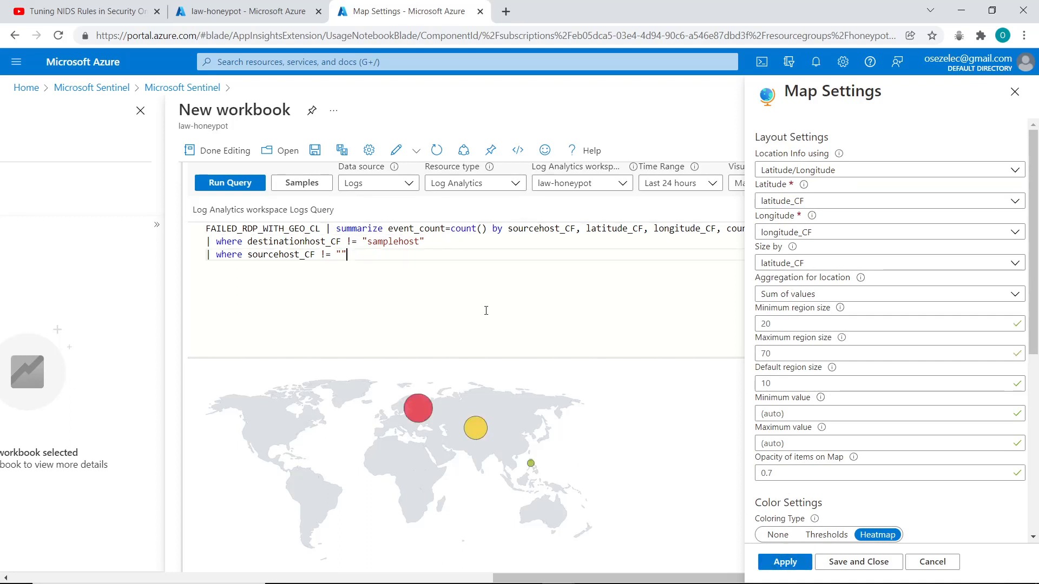
scroll(493, 426, "down", 3)
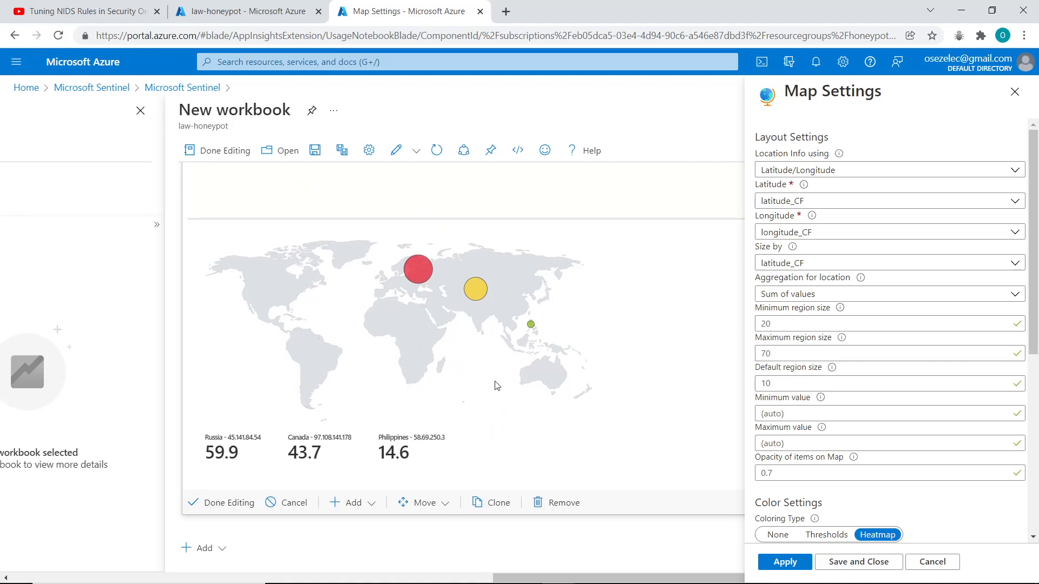
scroll(494, 383, "up", 4)
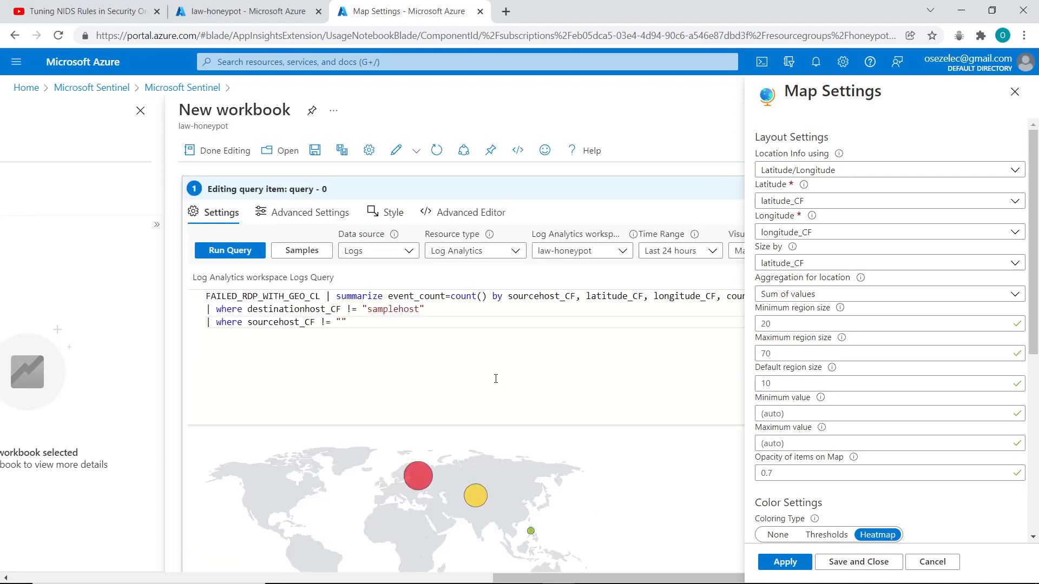
Set the map's location info to Country or region with country_CF as the Country/Region field, and apply it.
left_click(862, 169)
left_click(816, 280)
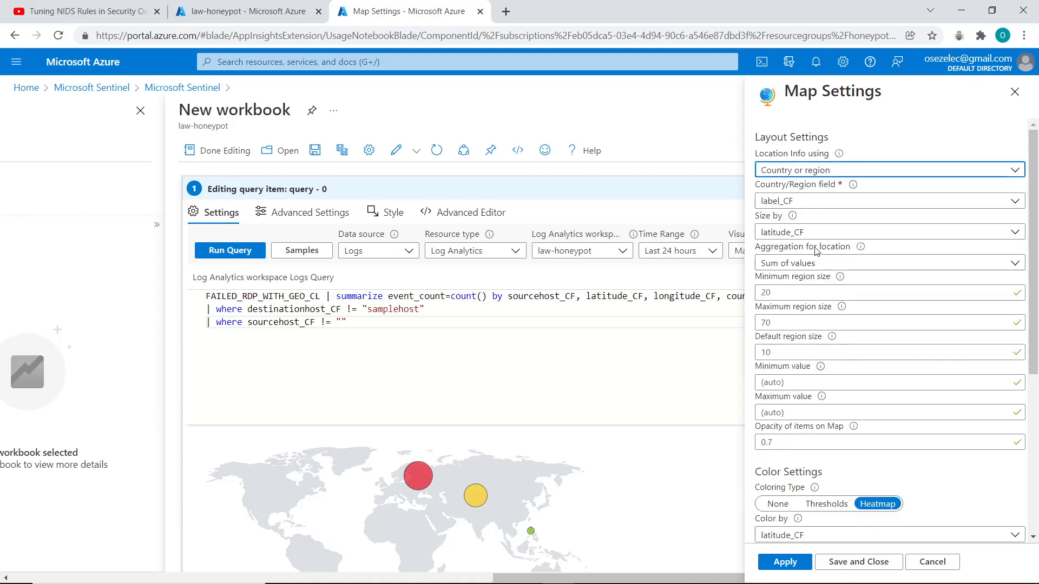
left_click(821, 202)
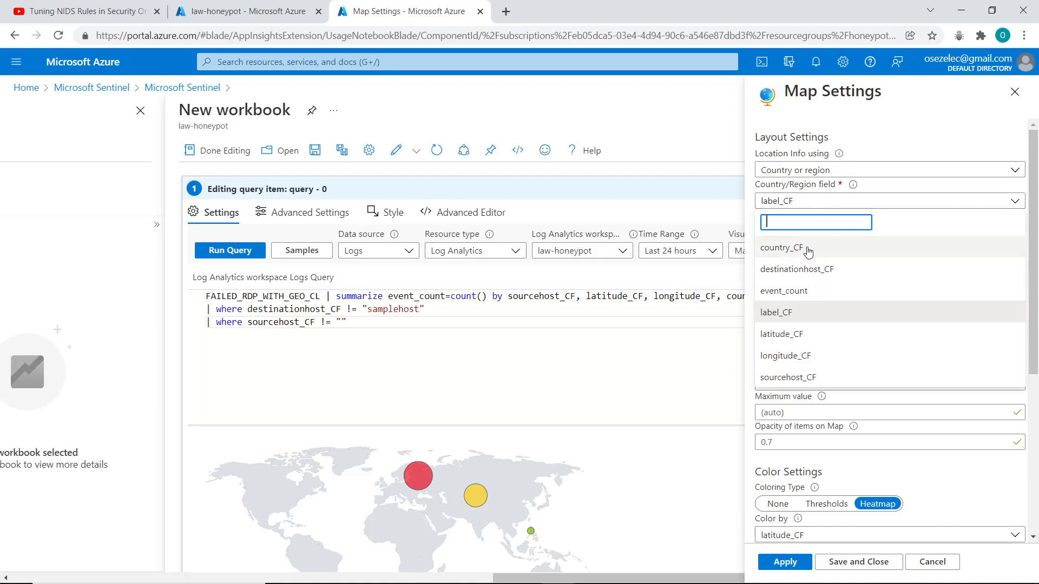
left_click(807, 249)
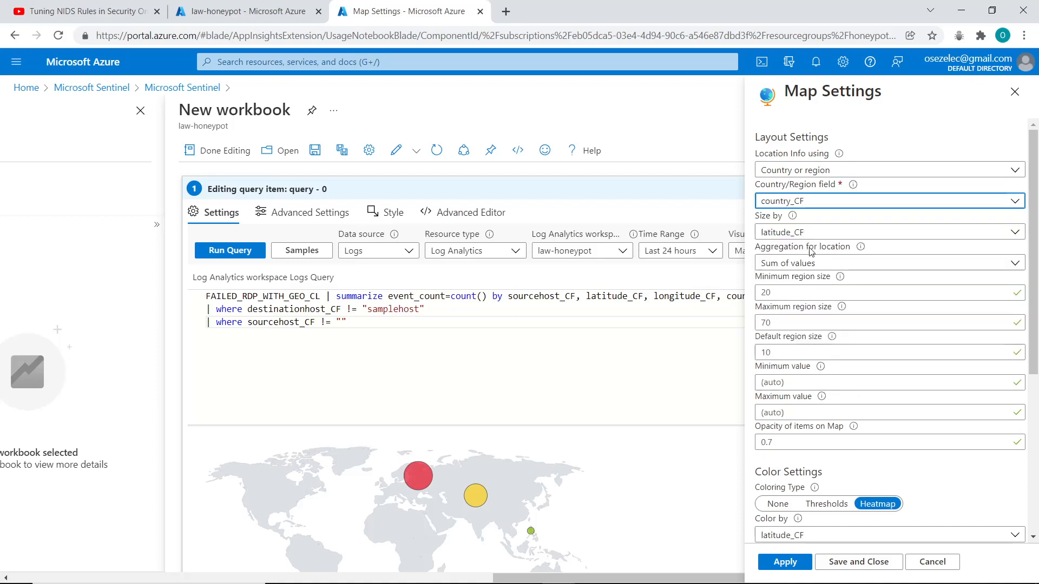
left_click(793, 569)
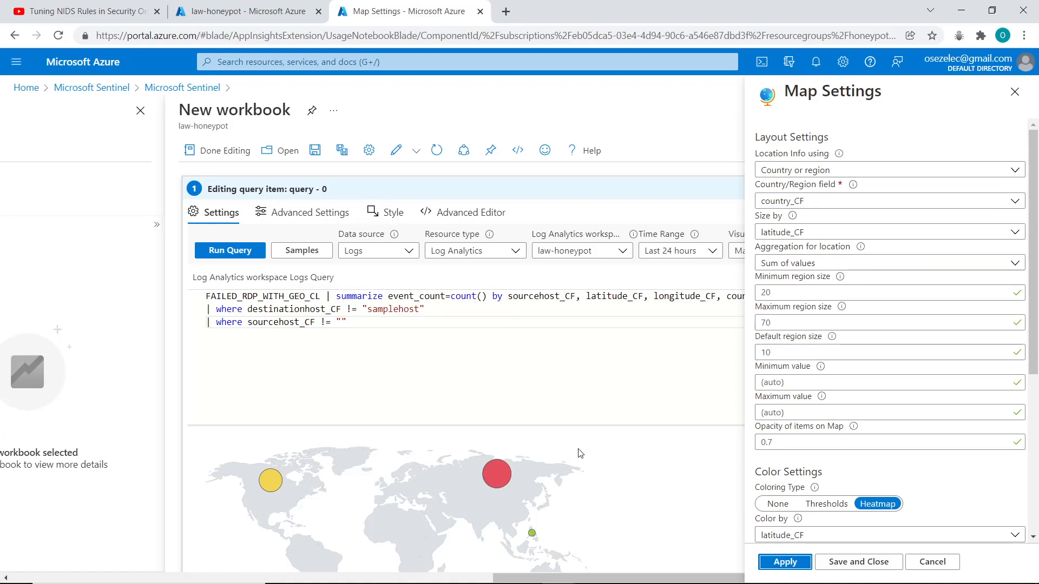
scroll(580, 453, "down", 3)
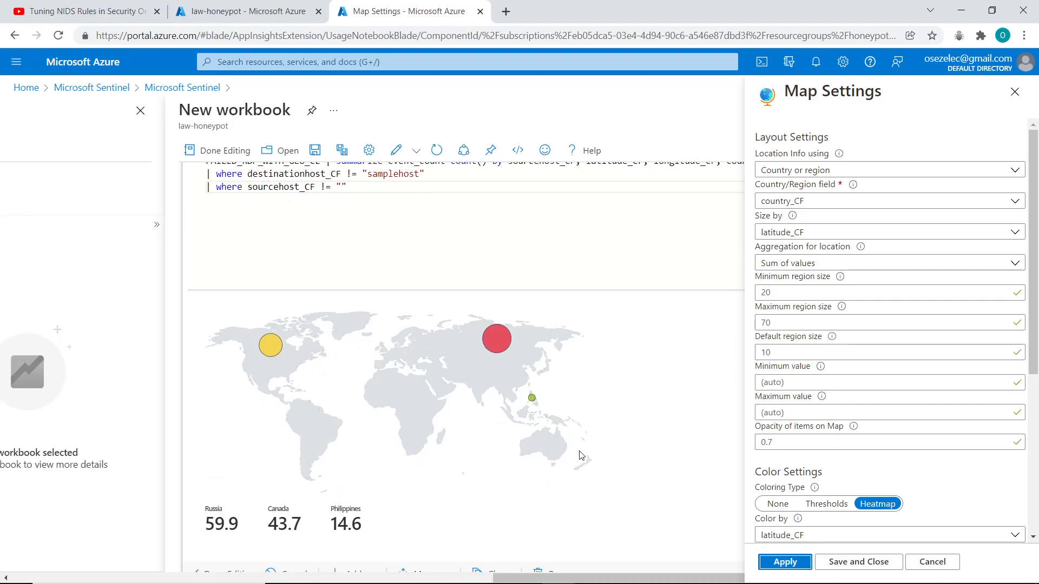
scroll(580, 454, "up", 2)
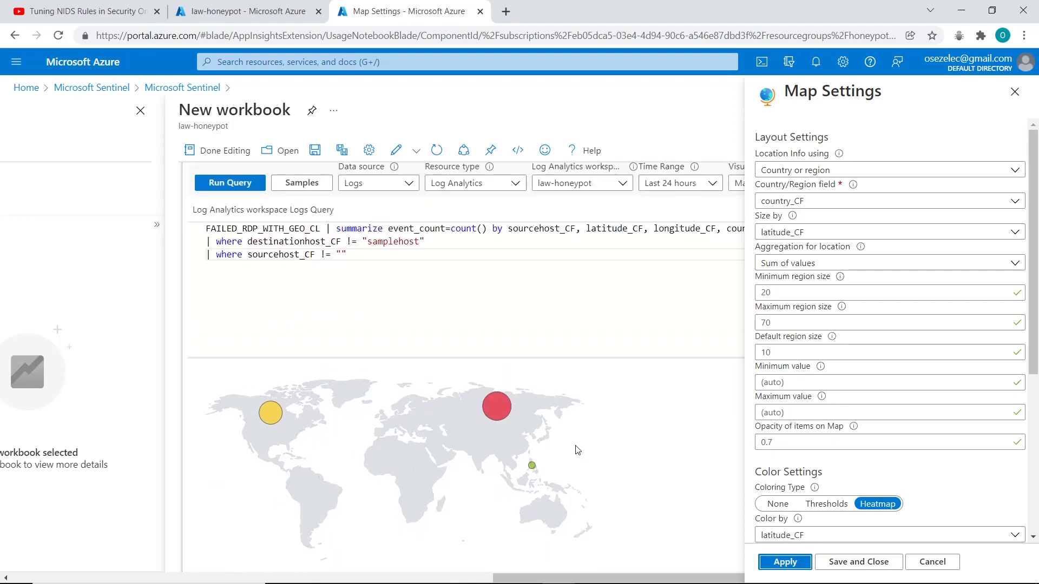
scroll(578, 451, "down", 2)
Try longitude_CF as the metric value in the map settings.
scroll(884, 447, "down", 5)
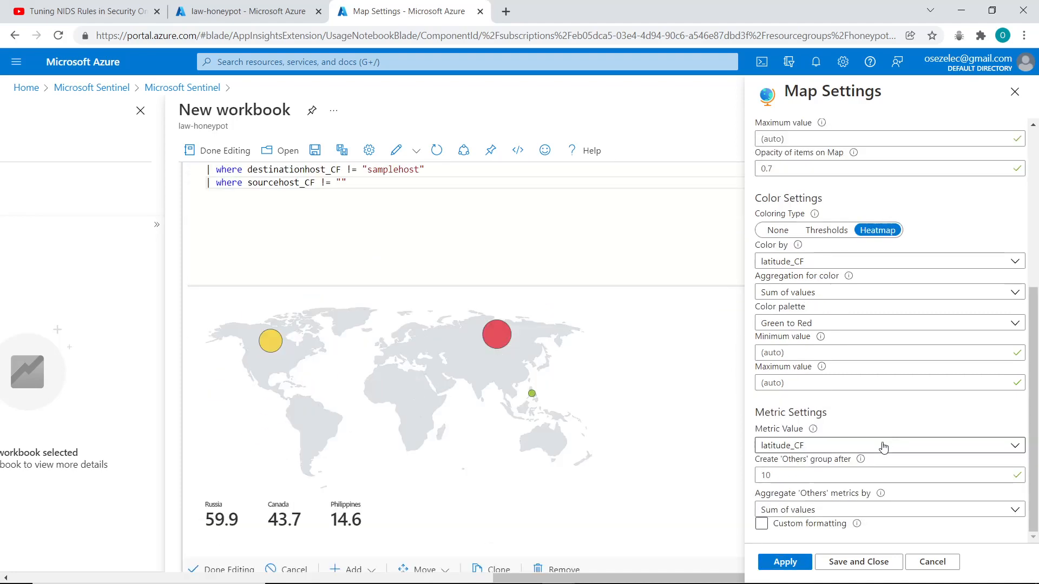
left_click(883, 447)
left_click(866, 378)
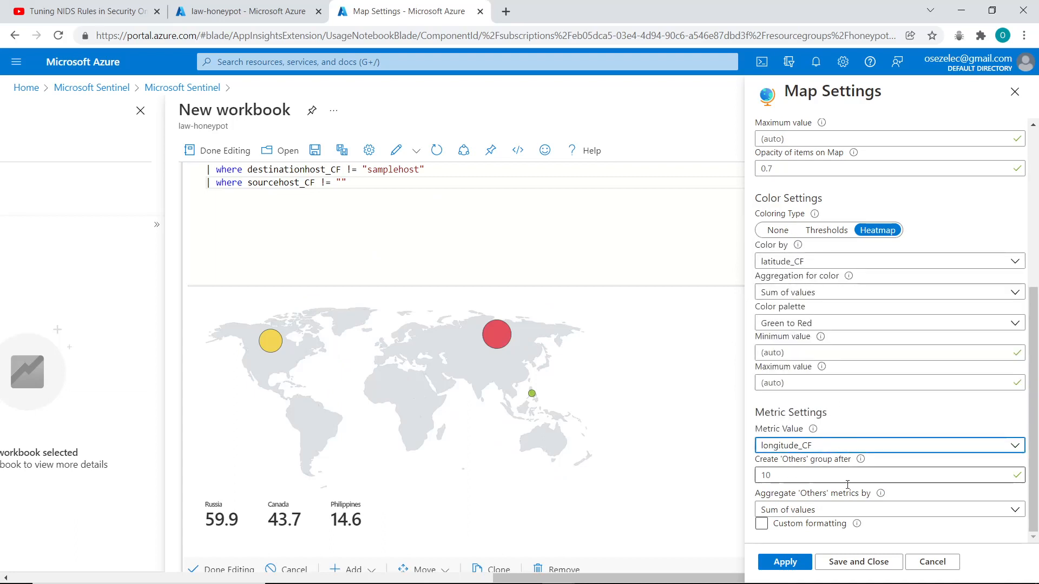
left_click(794, 563)
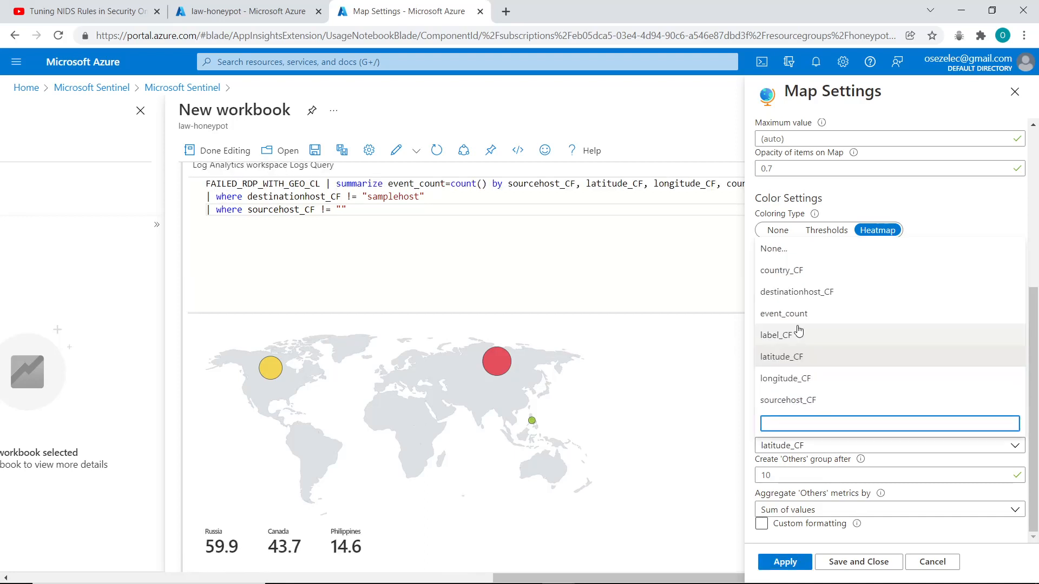
Set the map's metric value to event_count, apply it, and close the map settings.
left_click(781, 311)
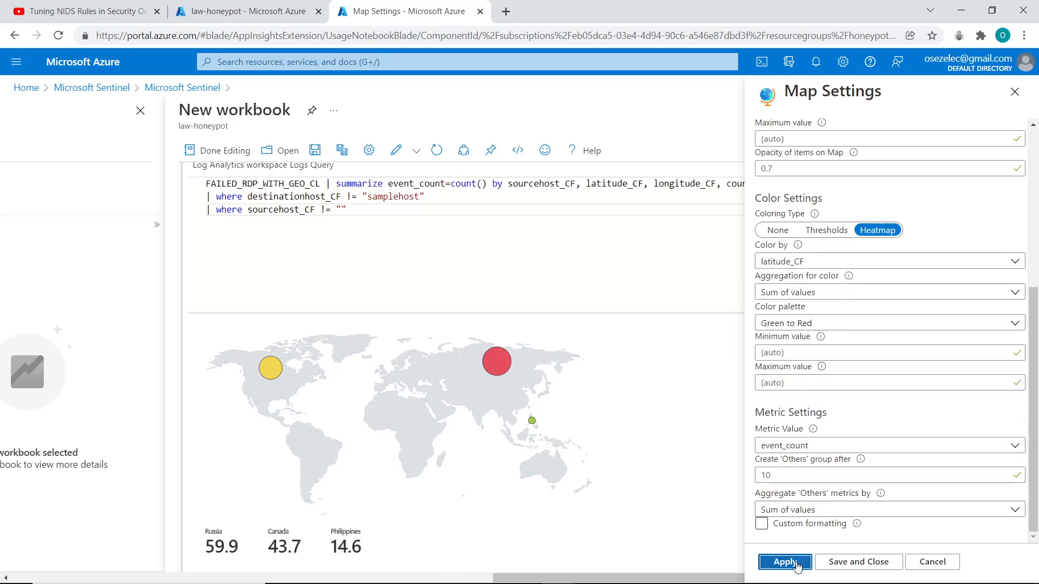
left_click(797, 565)
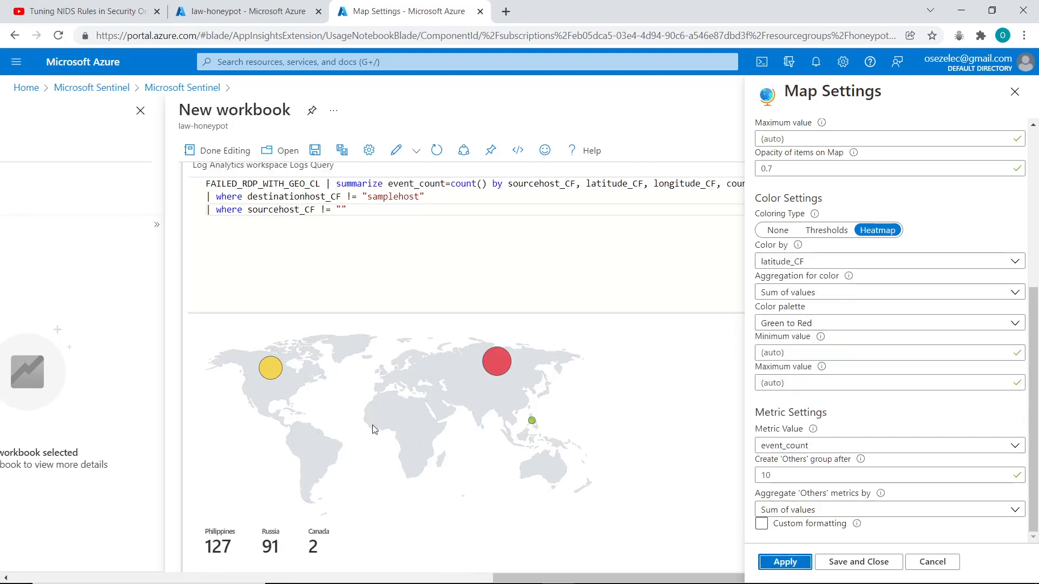
scroll(373, 429, "down", 3)
scroll(377, 433, "up", 3)
left_click(1014, 92)
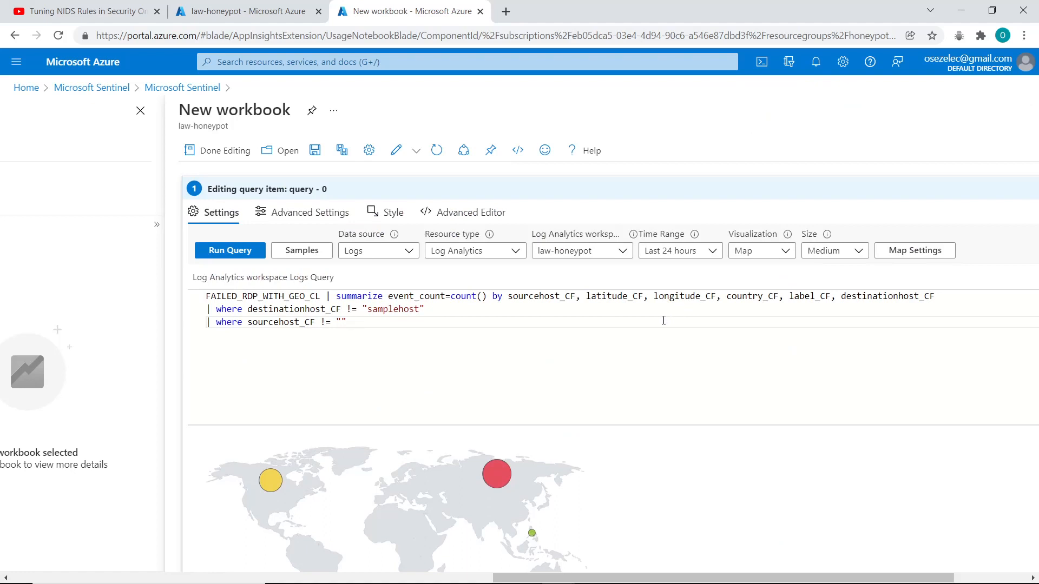
Set the map visualization's size to Full and look over the enlarged map.
left_click(747, 254)
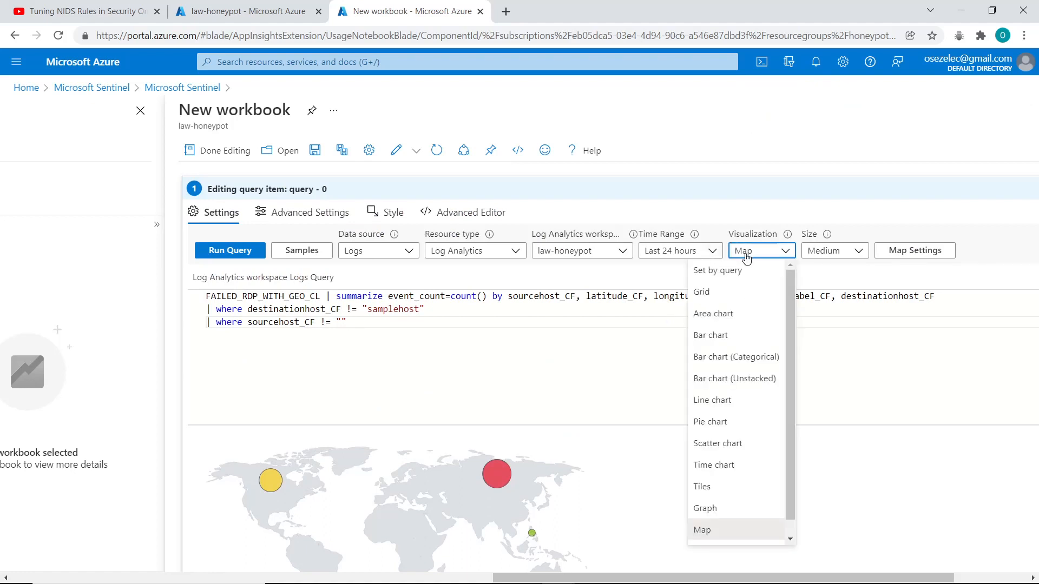
left_click(829, 252)
left_click(828, 254)
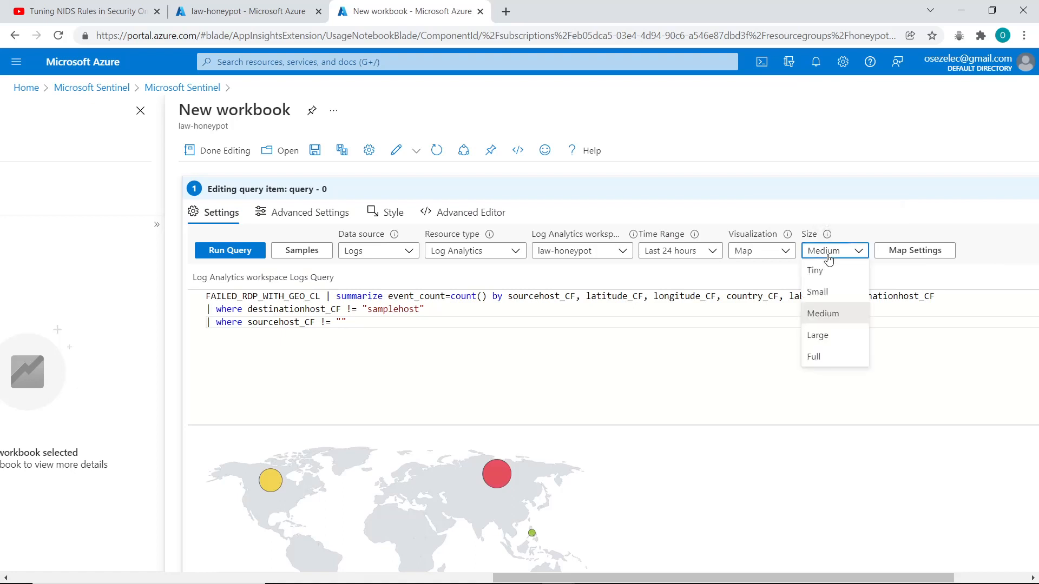
left_click(817, 356)
scroll(649, 450, "down", 5)
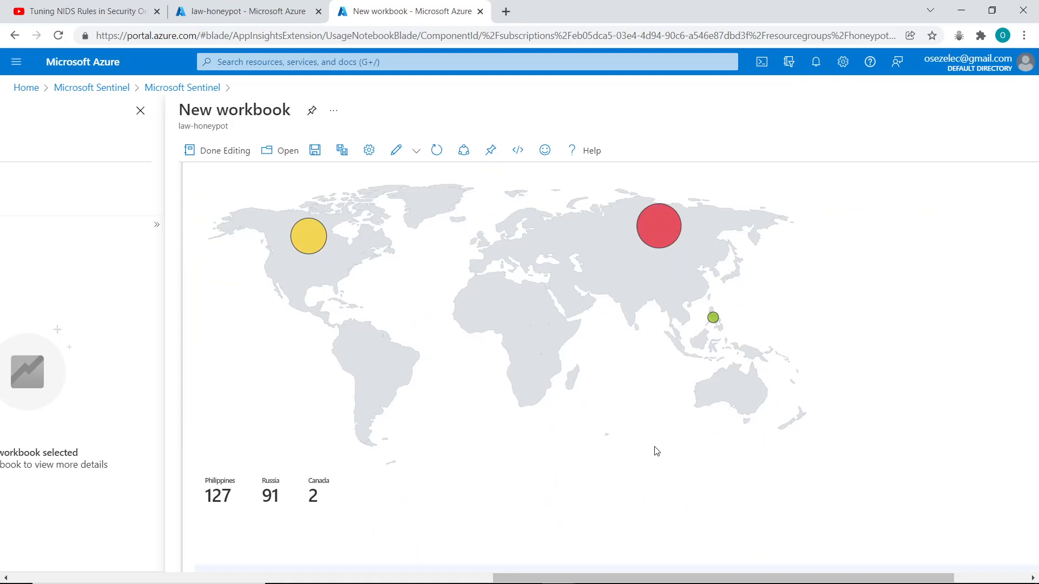
scroll(654, 453, "up", 3)
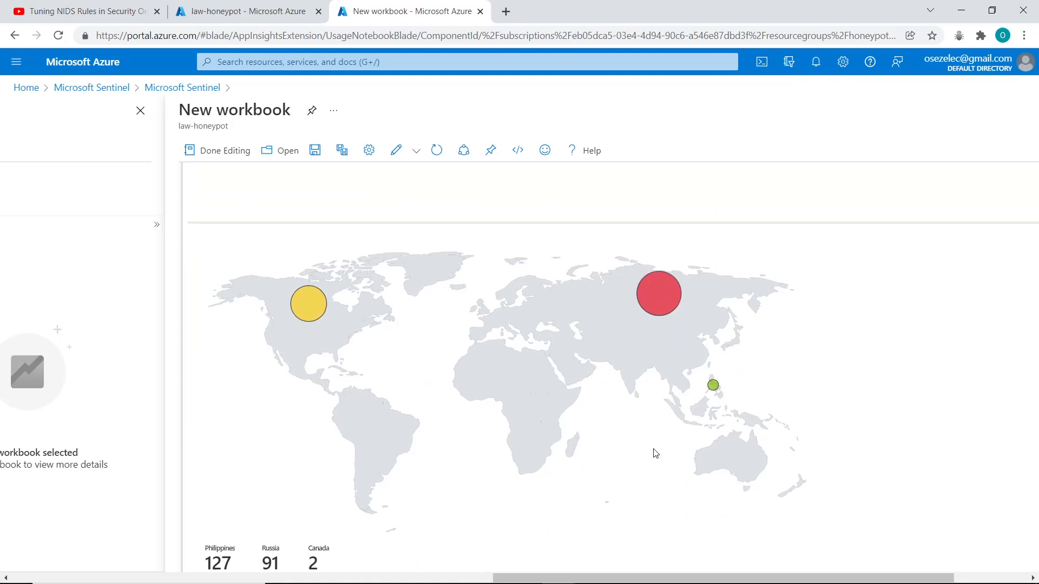
Examine the country bubbles on the map, the event counts beneath it and the query above it.
scroll(489, 328, "down", 2)
scroll(492, 328, "down", 1)
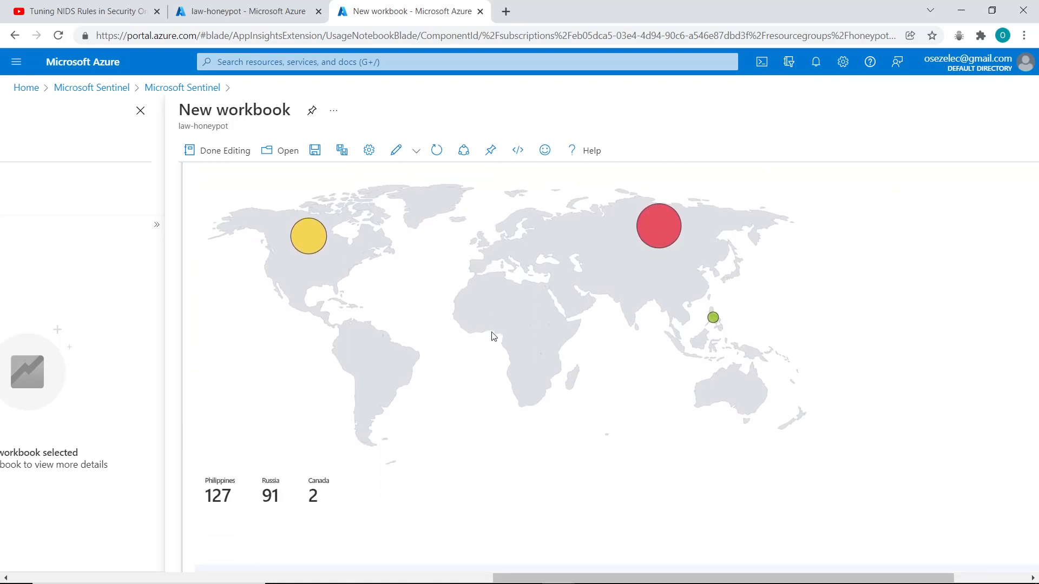
scroll(491, 332, "up", 3)
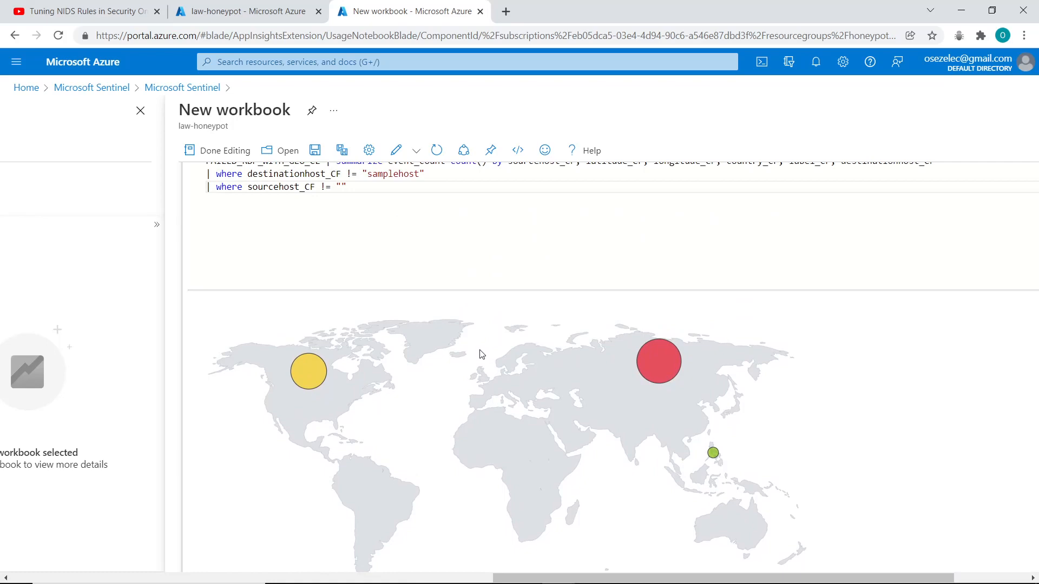
scroll(480, 354, "down", 5)
scroll(482, 358, "up", 4)
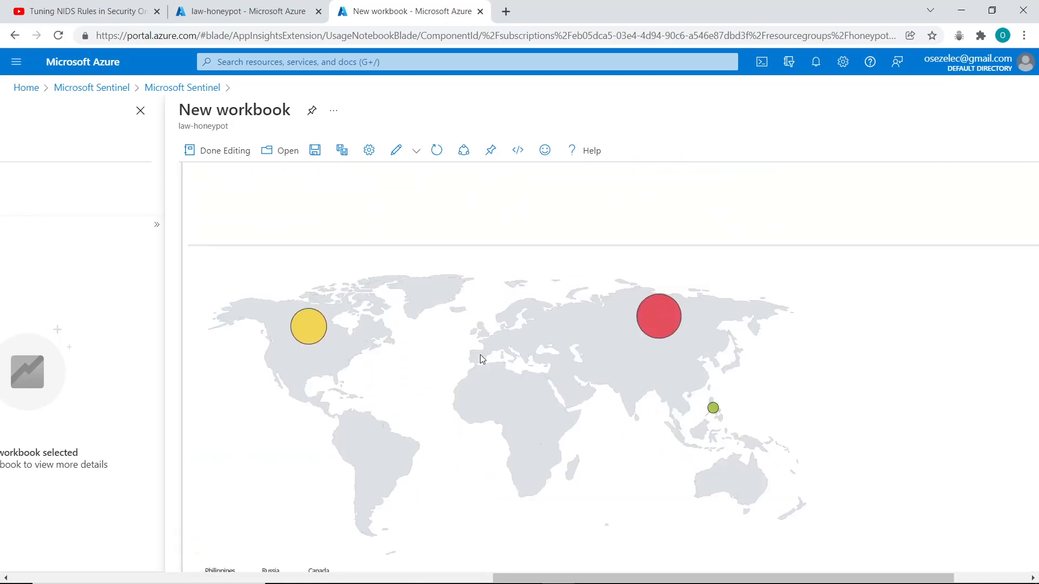
scroll(482, 359, "down", 4)
scroll(481, 363, "up", 4)
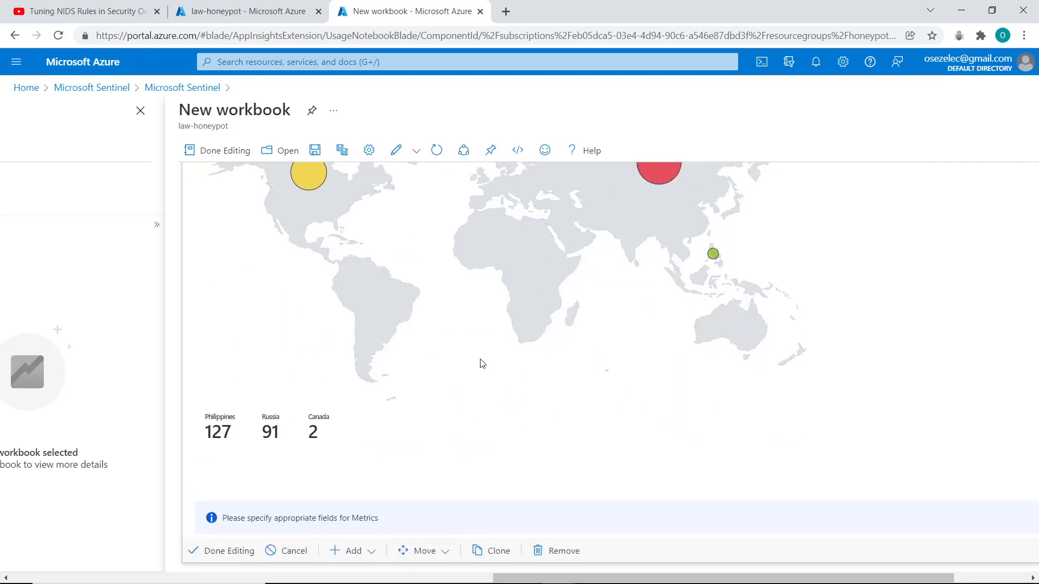
scroll(630, 284, "down", 4)
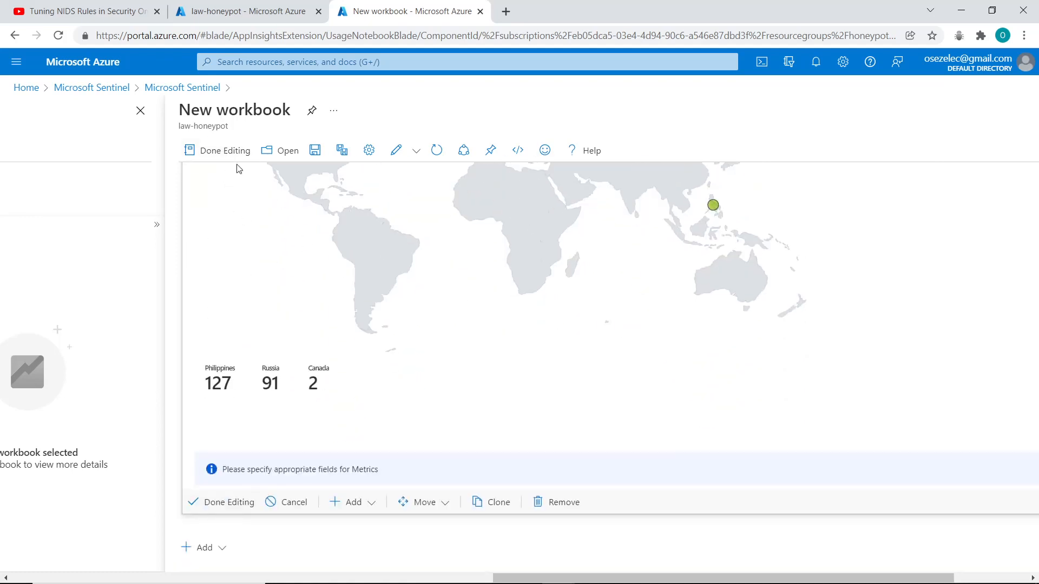
scroll(244, 179, "up", 4)
scroll(319, 258, "up", 4)
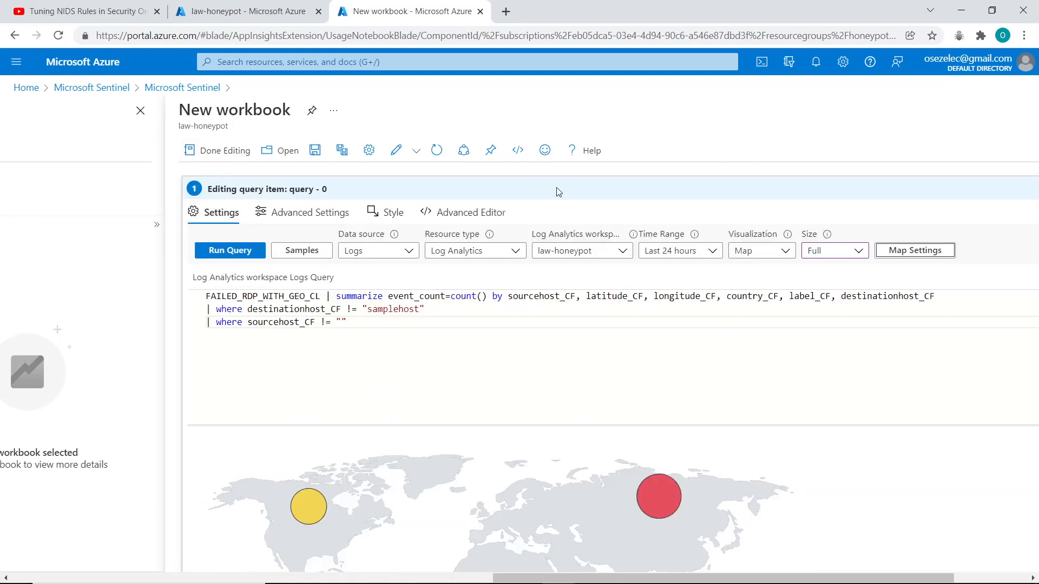
Save the workbook with the title Failed RDP Map in resource group honeypot-lab, location (US) East US.
left_click(325, 156)
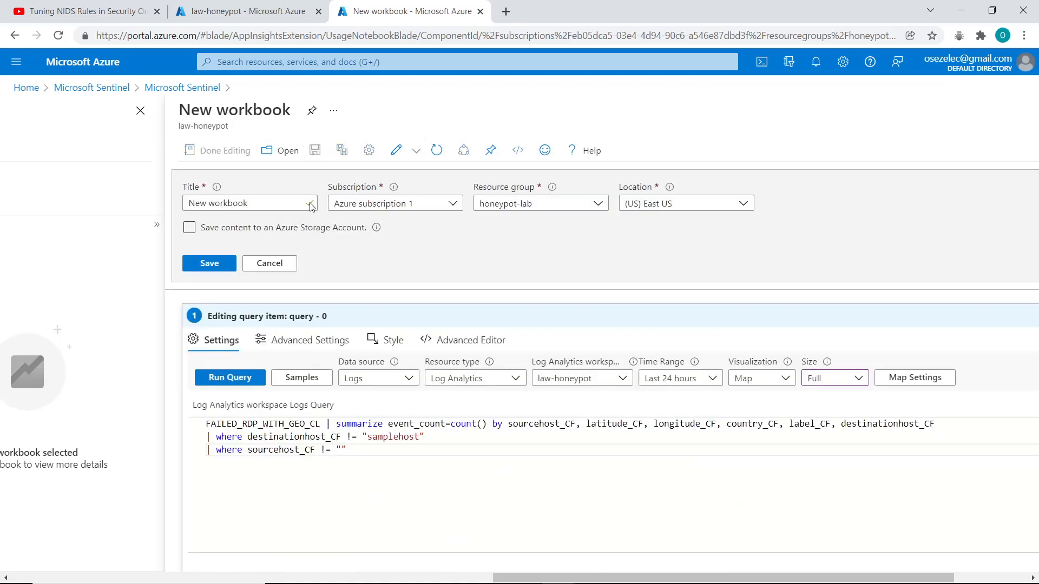
double_click(275, 205)
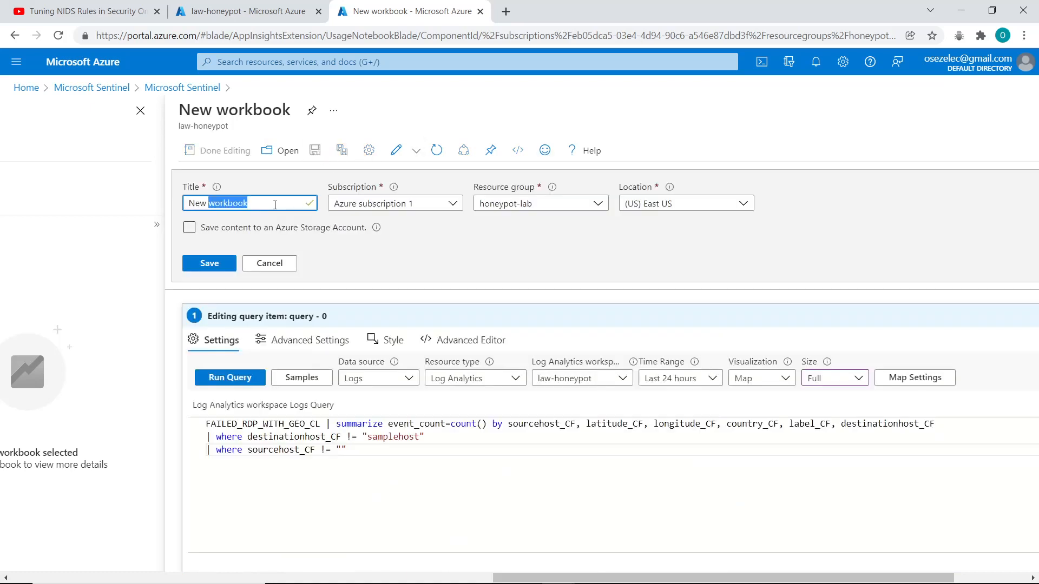
key("ctrl+a")
type("Failed RDP Map")
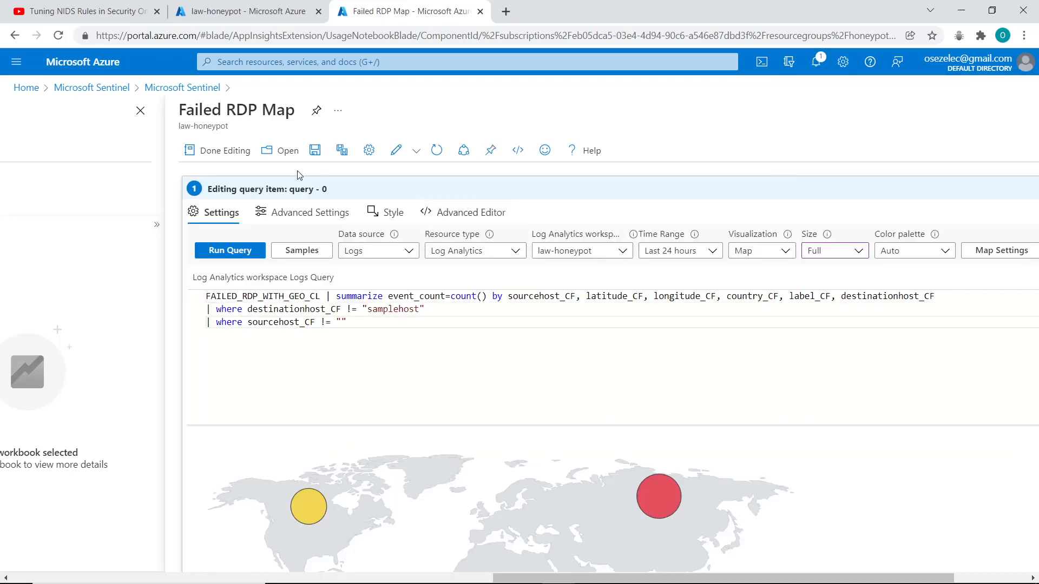
Finish editing the workbook and set its auto refresh interval to 5 minutes.
left_click(220, 151)
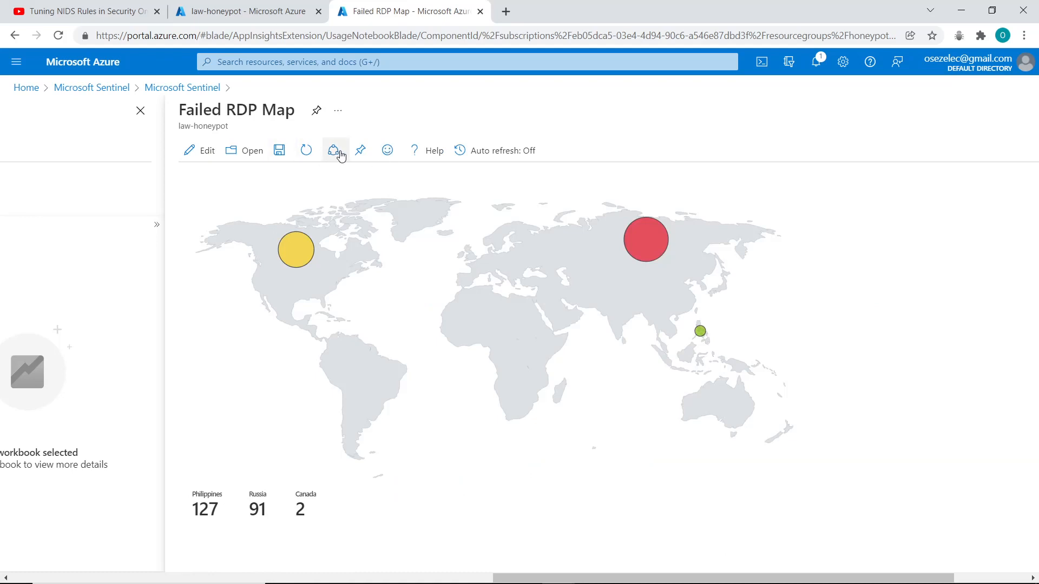
left_click(471, 155)
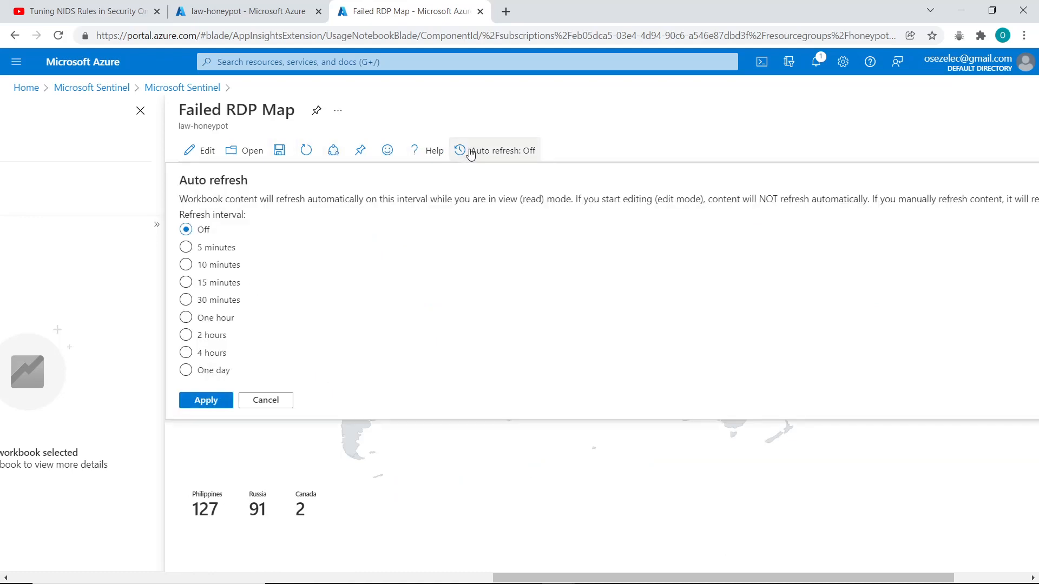
left_click(223, 248)
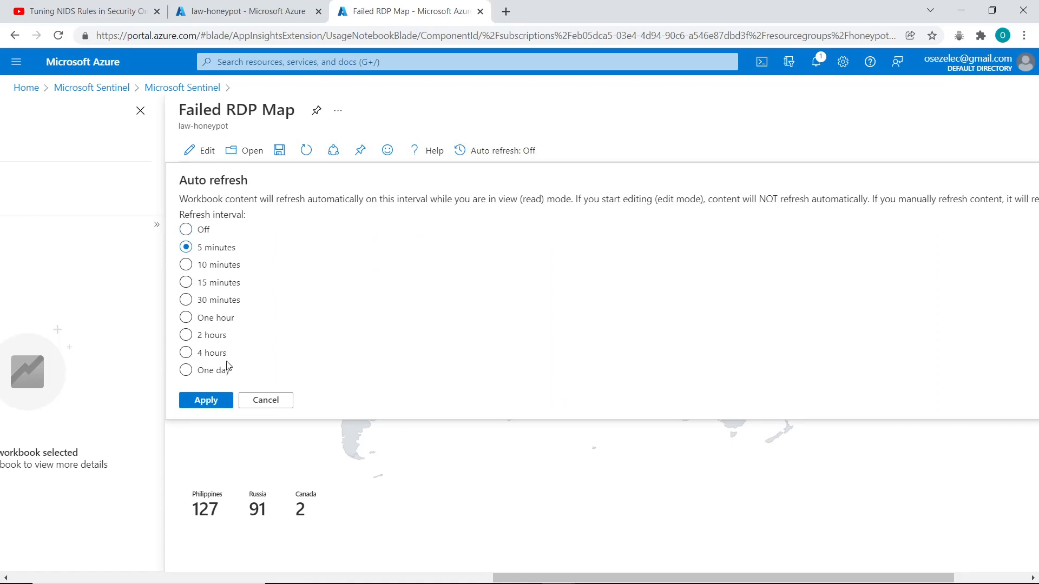
left_click(217, 402)
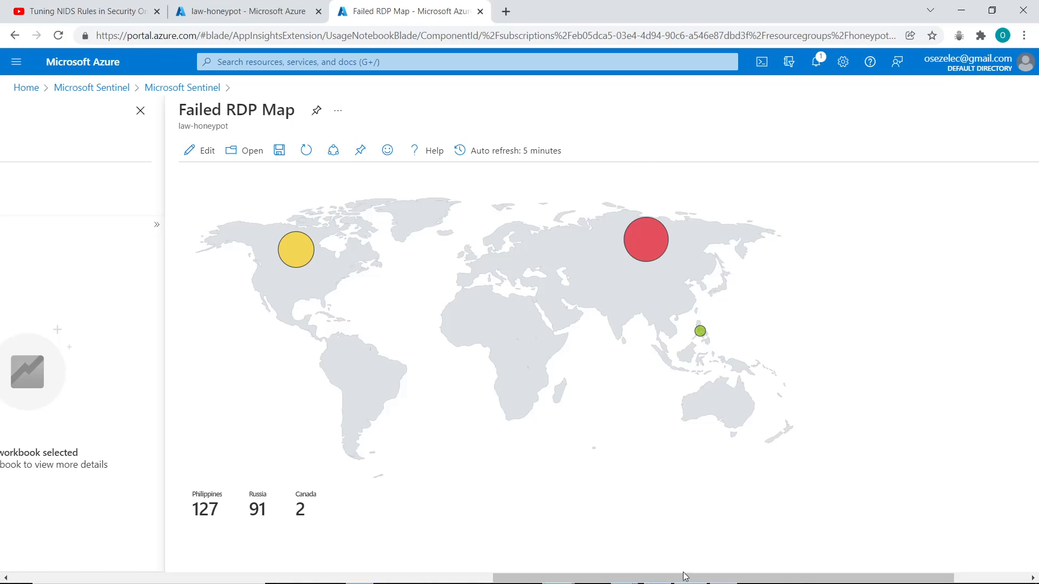
left_click(721, 583)
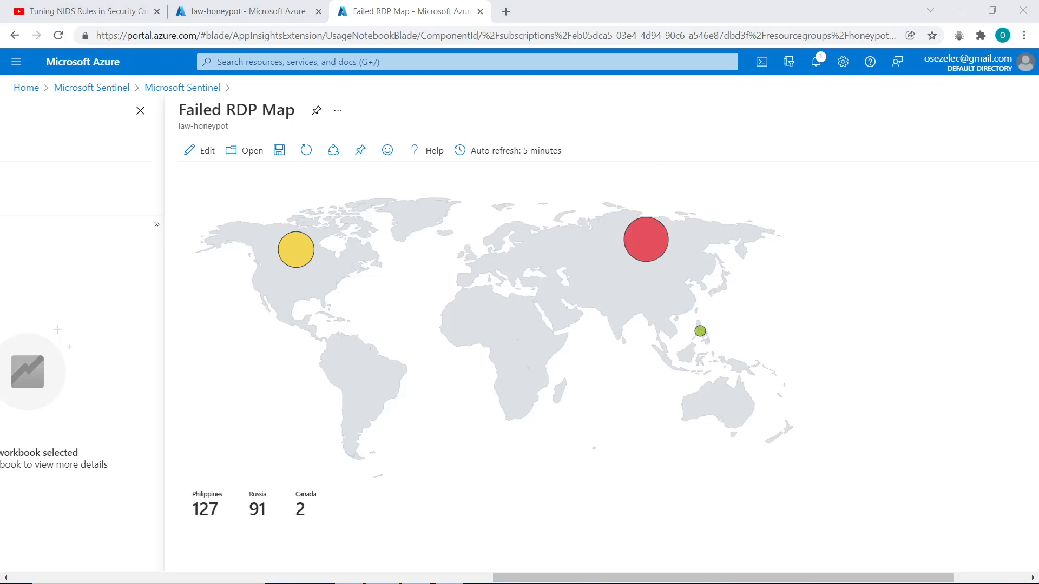
left_click(605, 249)
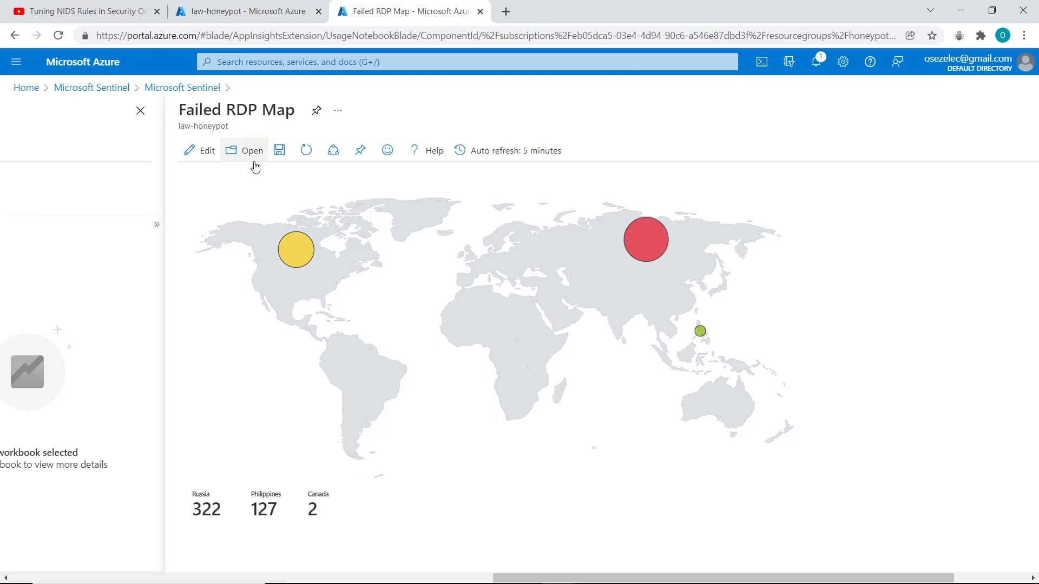
Put the Failed RDP Map workbook back into edit mode and open its map query item for editing.
left_click(184, 153)
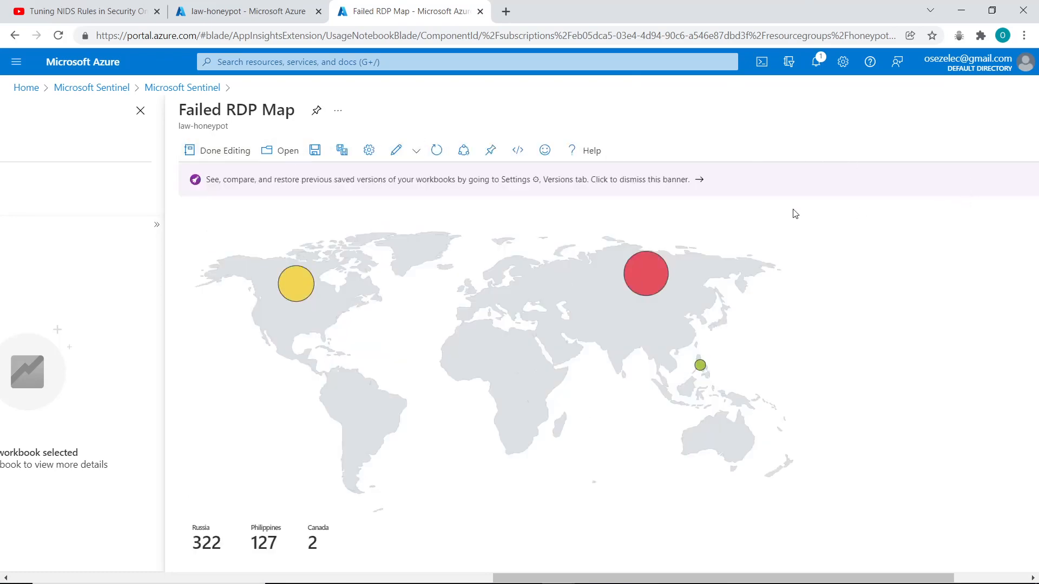
left_click(367, 151)
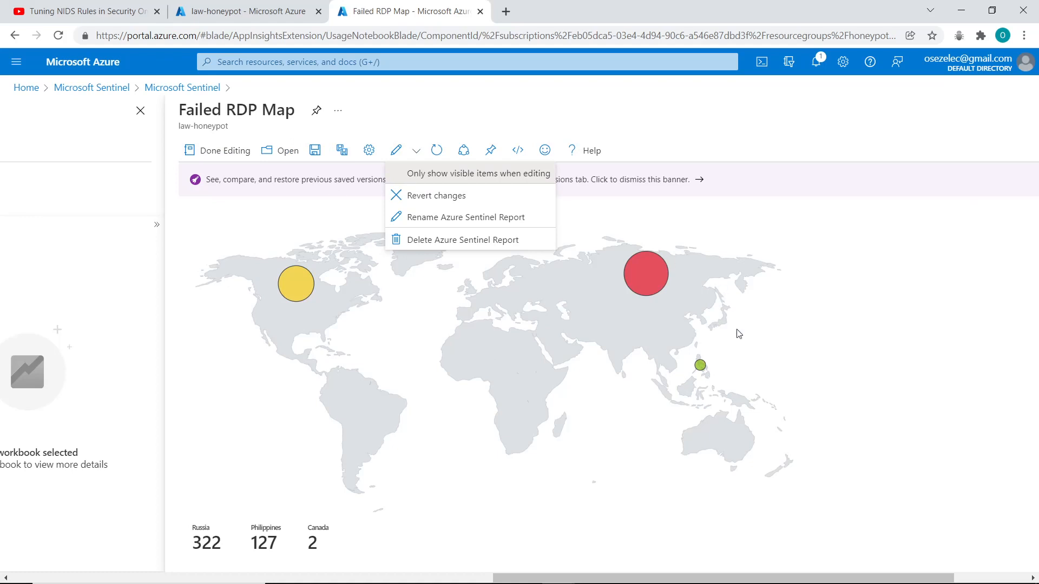
scroll(896, 430, "down", 2)
scroll(957, 504, "up", 1)
scroll(956, 506, "down", 1)
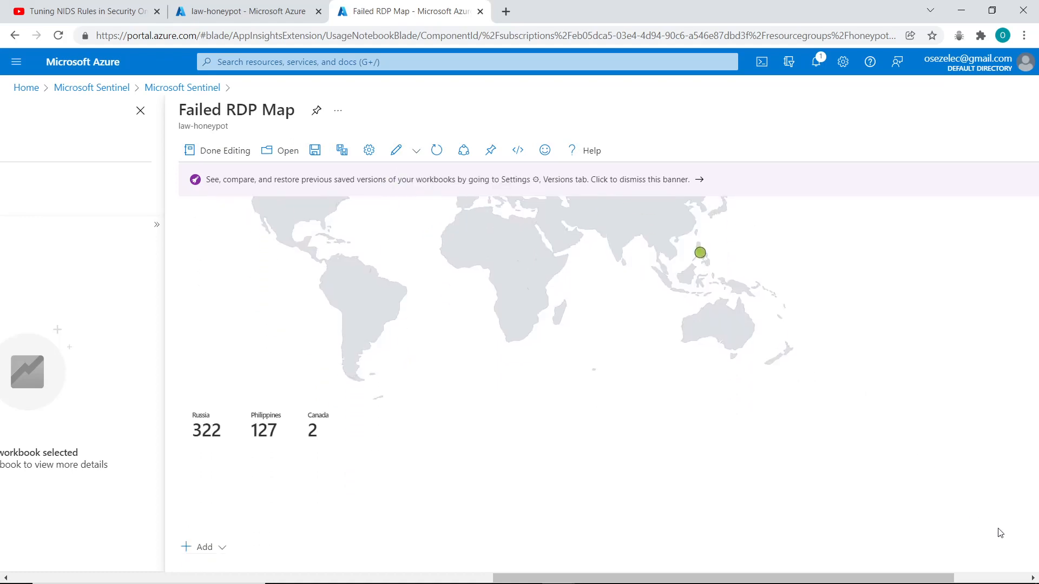
left_click_drag(918, 579, 991, 578)
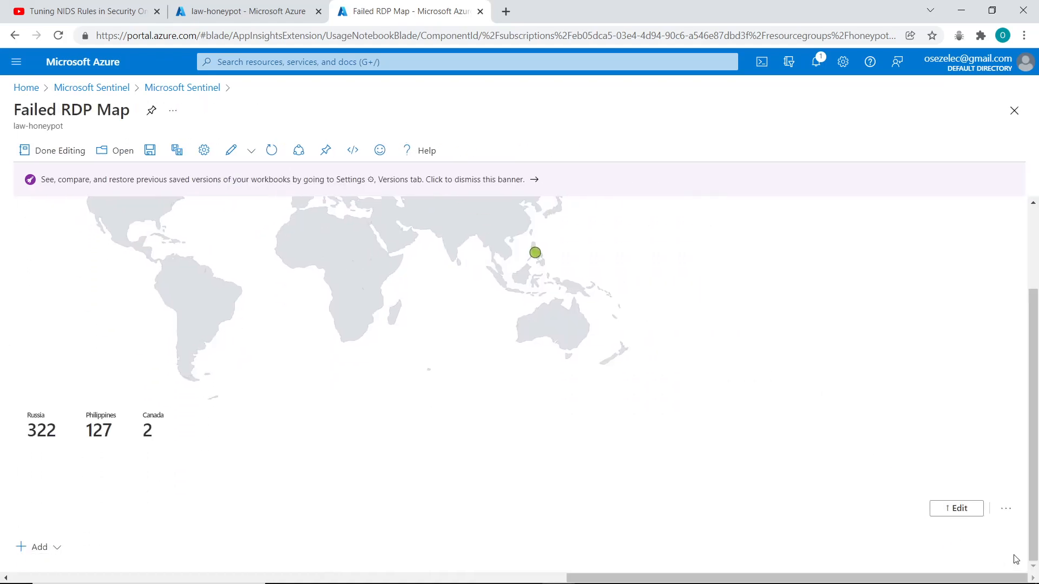
left_click(967, 506)
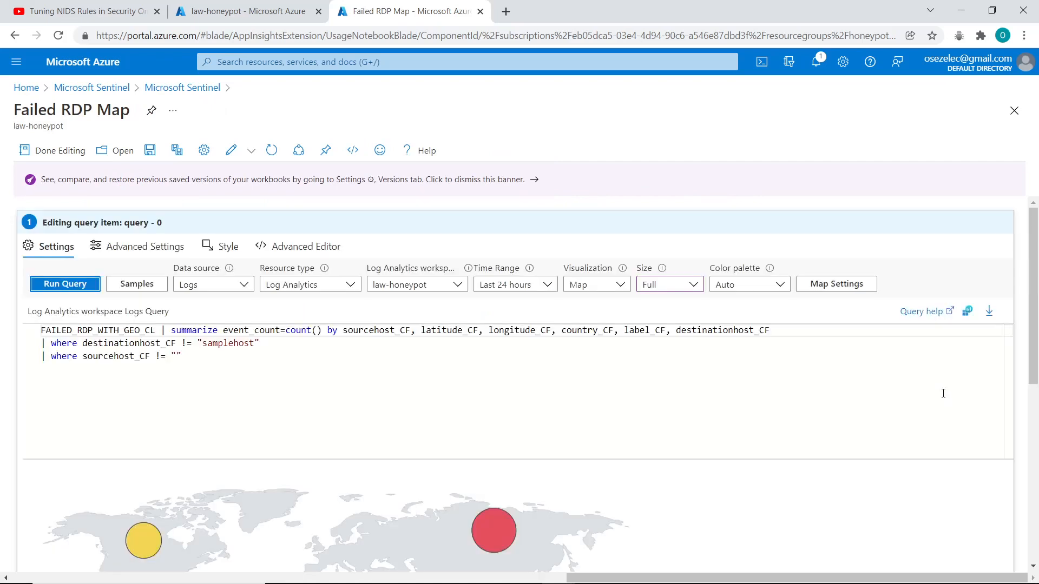
Size the map bubbles by event_count in the map settings, apply the change, then save and close the settings.
scroll(136, 324, "down", 1)
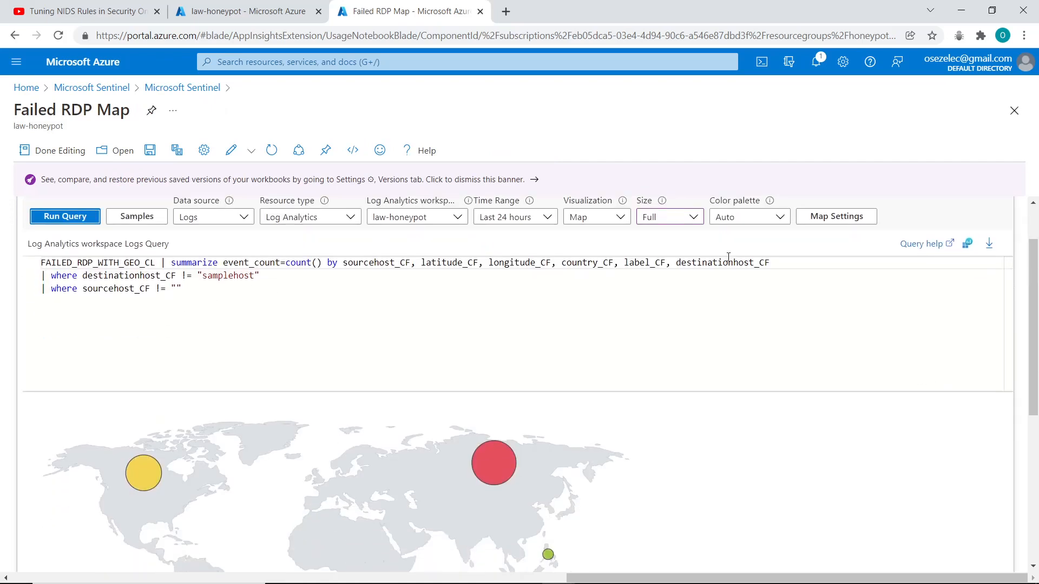
left_click(816, 221)
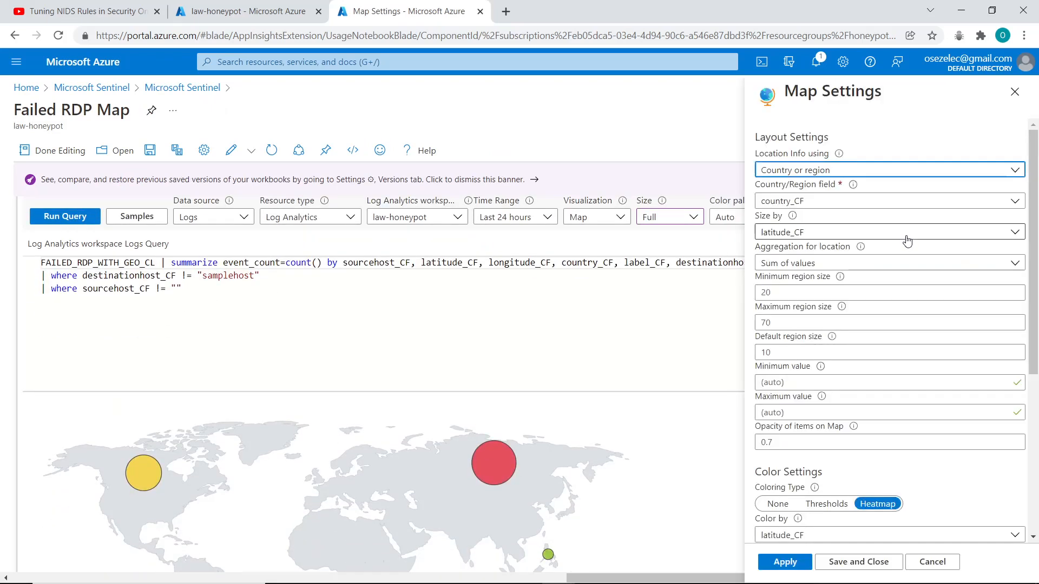
left_click(807, 237)
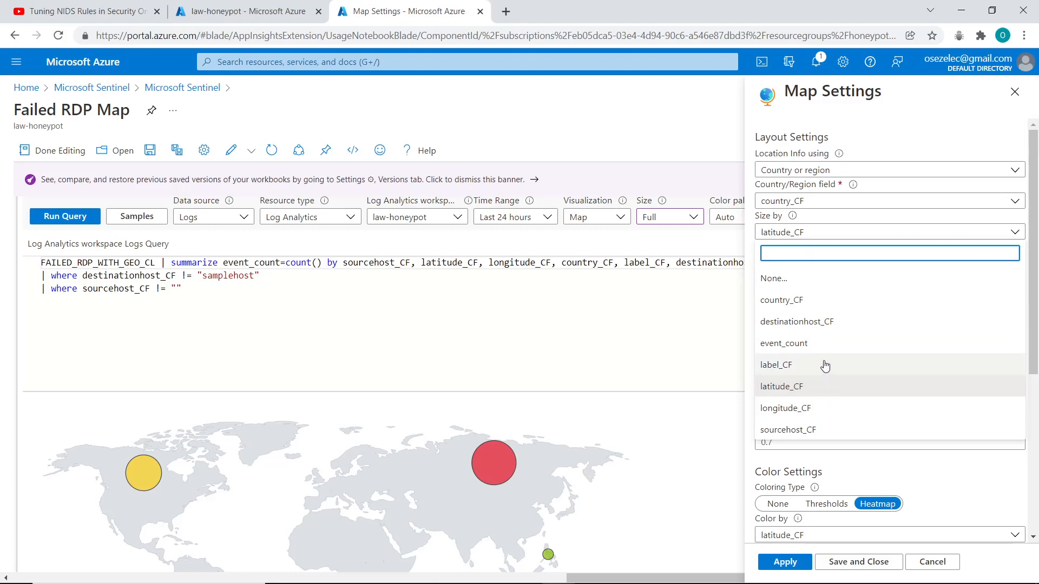
left_click(812, 343)
left_click(790, 563)
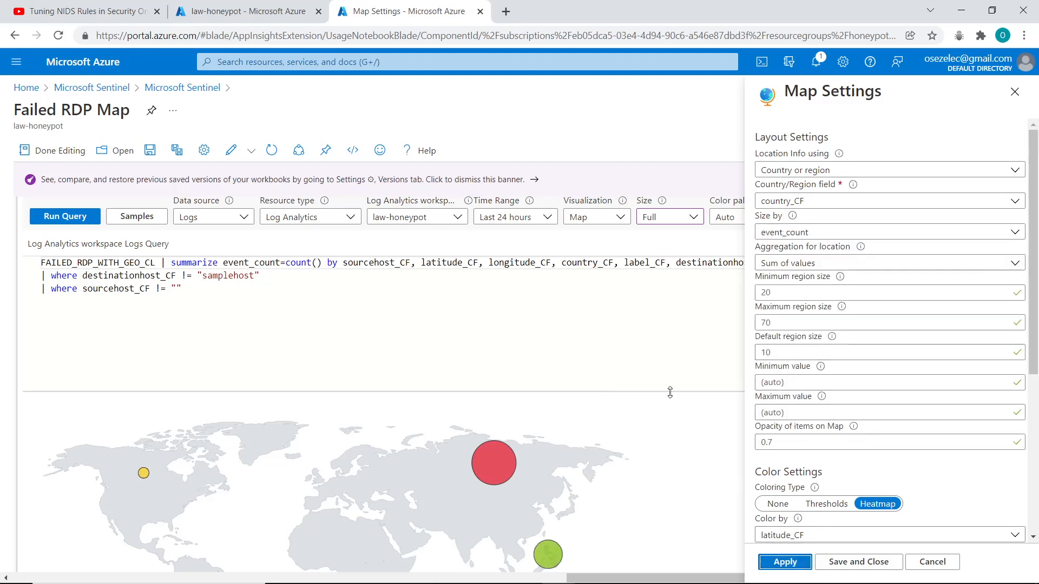
left_click(856, 564)
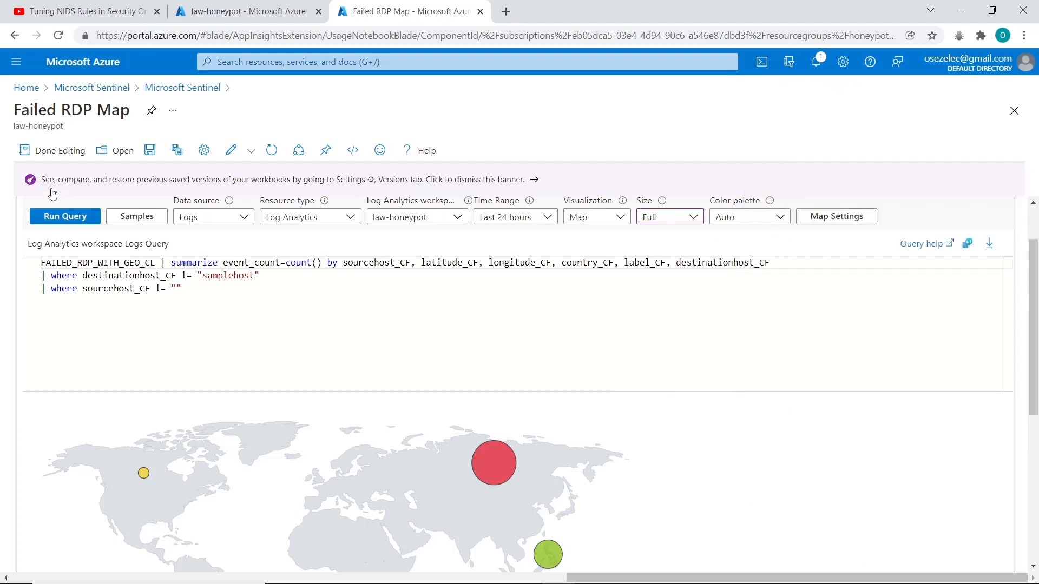
Finish editing the Failed RDP Map workbook and save it.
left_click(49, 151)
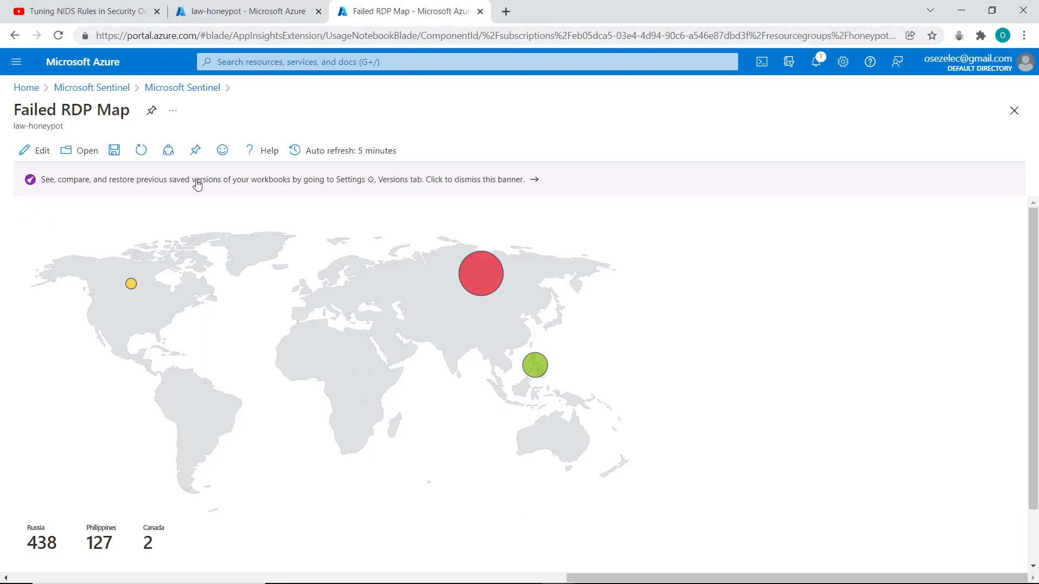
left_click(114, 150)
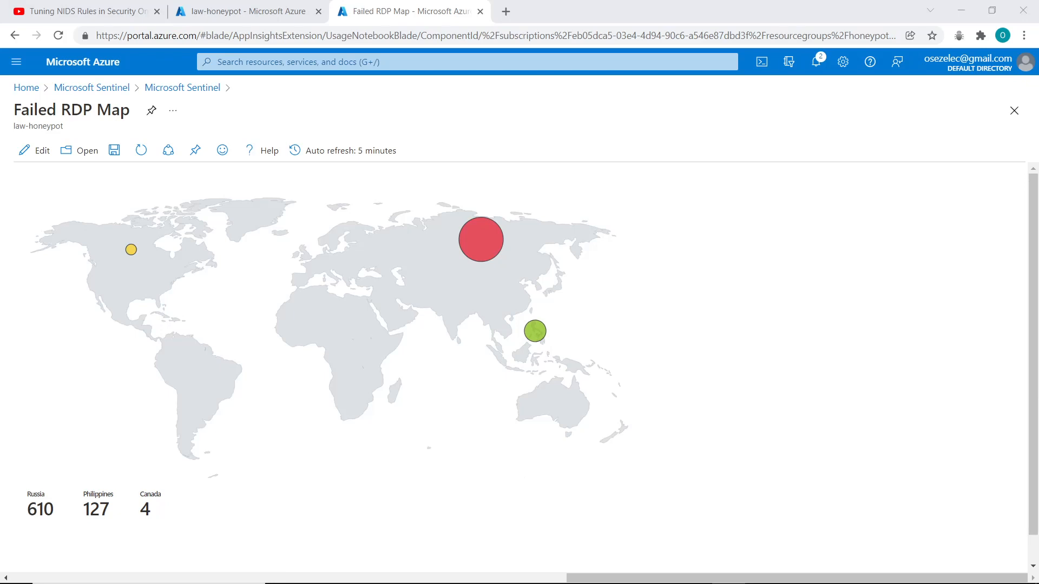
Look over the failed RDP map and refresh it repeatedly to check the latest event counts by country.
scroll(499, 383, "down", 1)
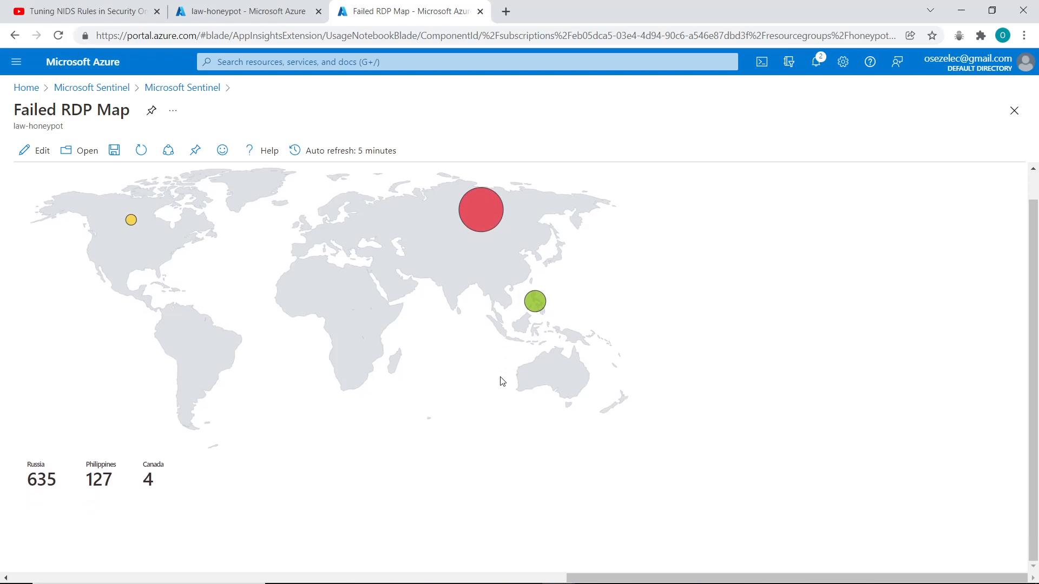
scroll(281, 257, "up", 1)
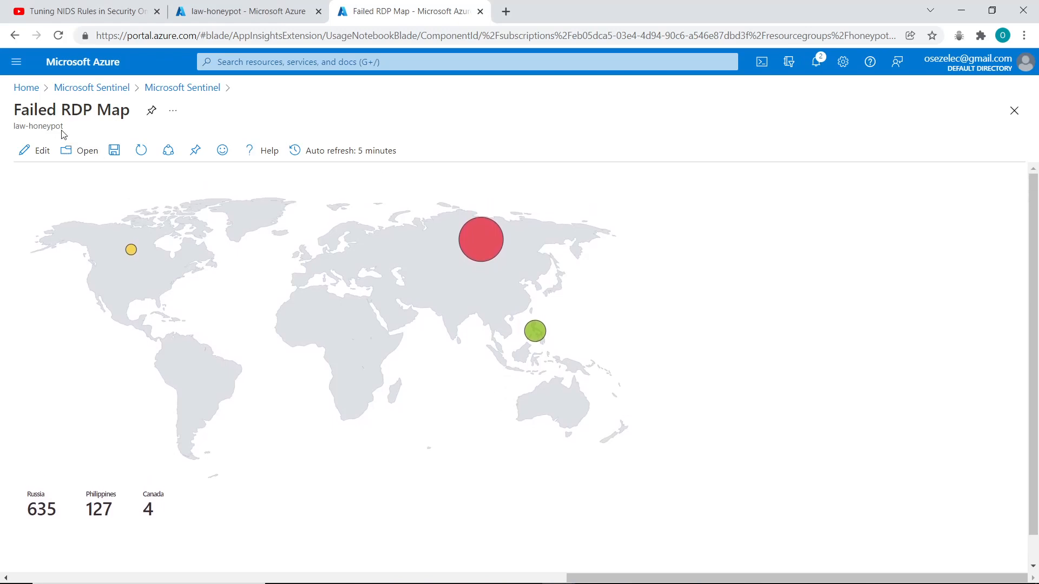
left_click(140, 157)
left_click(141, 151)
left_click(209, 11)
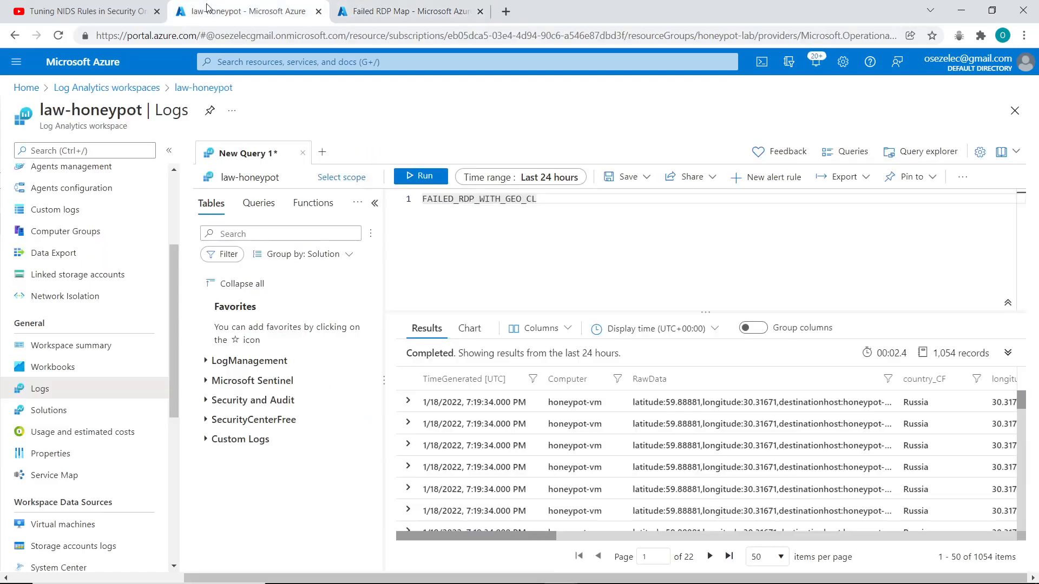
left_click(378, 11)
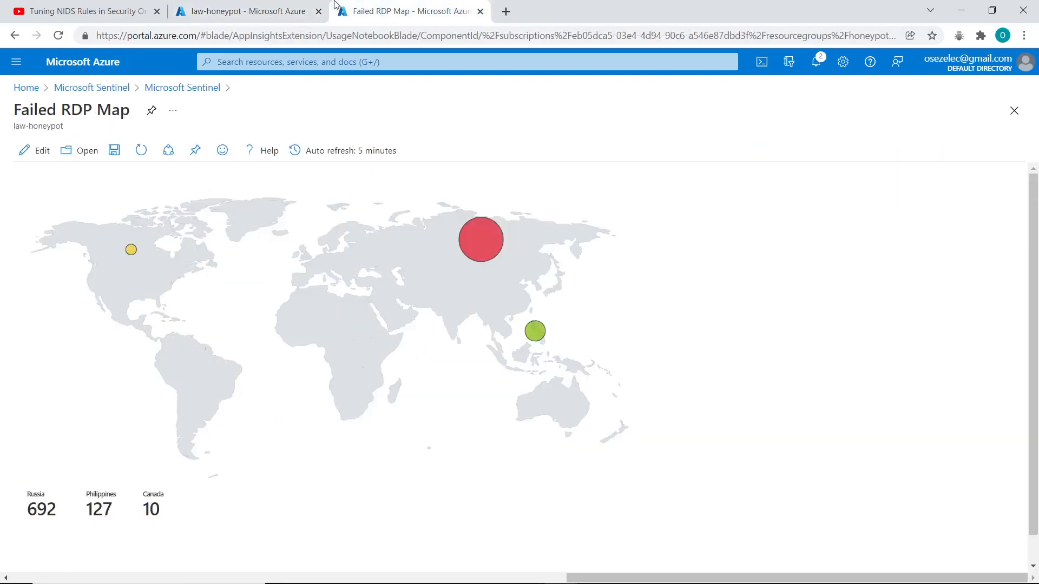
left_click(141, 151)
Go from the law-honeypot logs page to Resource groups by searching for "res", discarding the unsaved query edits.
left_click(299, 4)
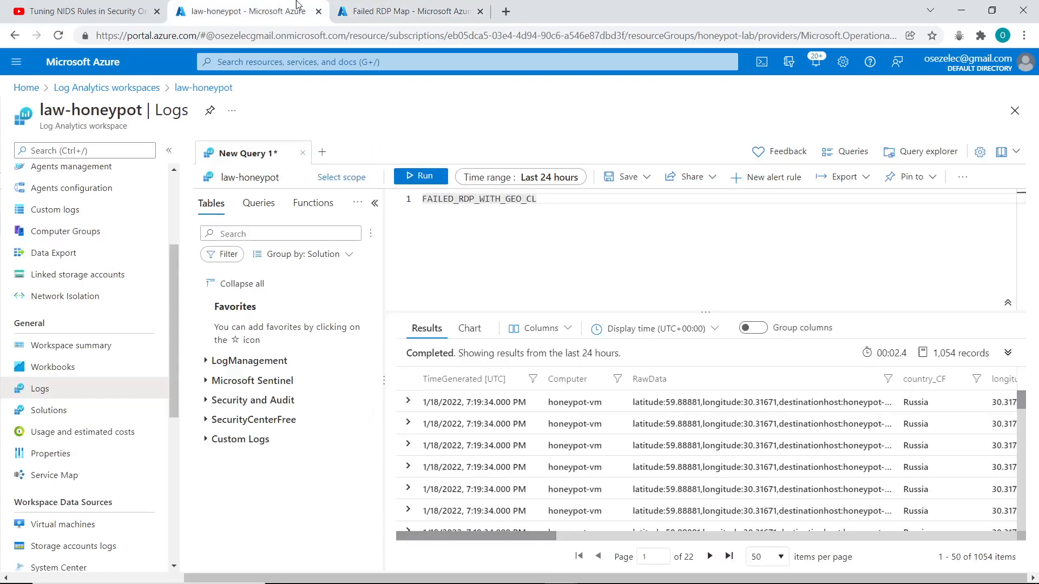
left_click(282, 60)
type("res")
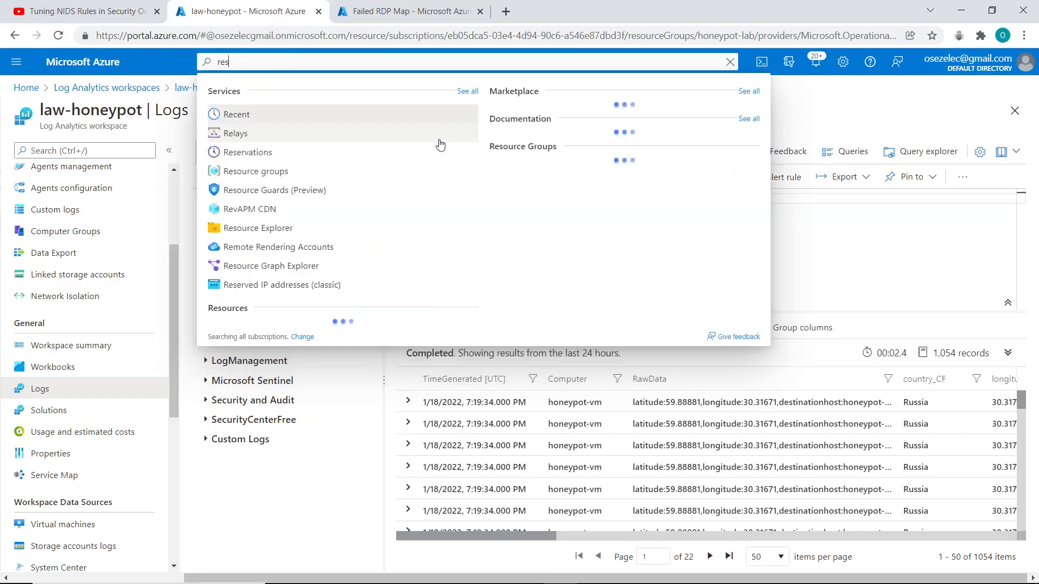
left_click(305, 135)
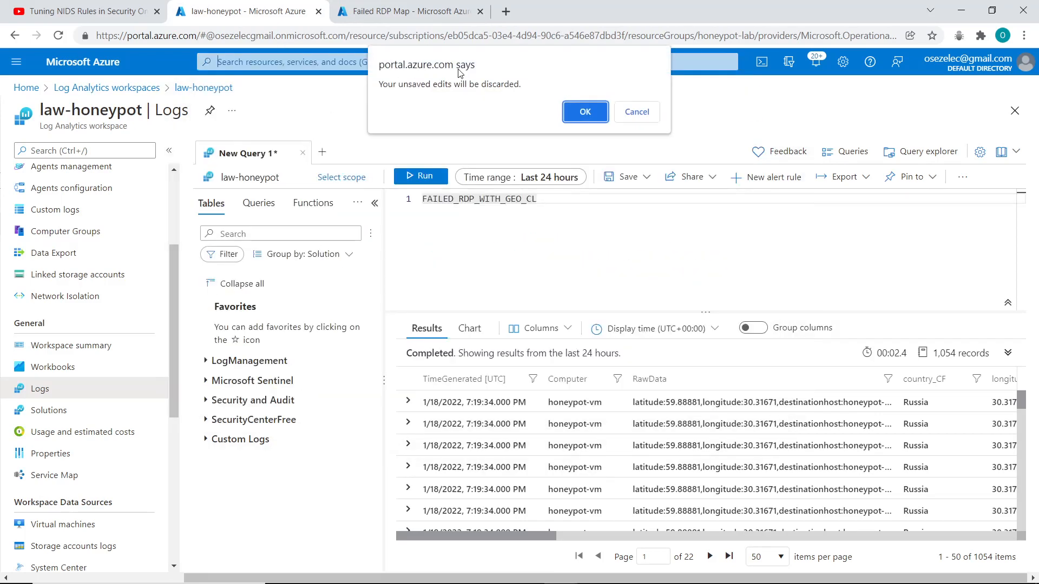
left_click(579, 111)
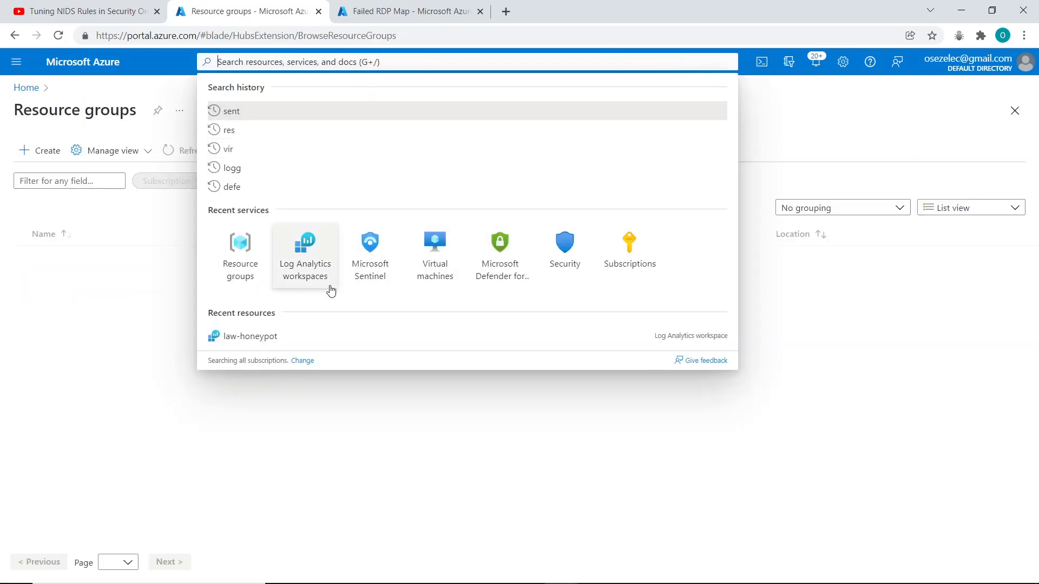
Delete the honeypot-lab resource group with all its resources, entering honeypot-lab as the confirmation name.
left_click(88, 257)
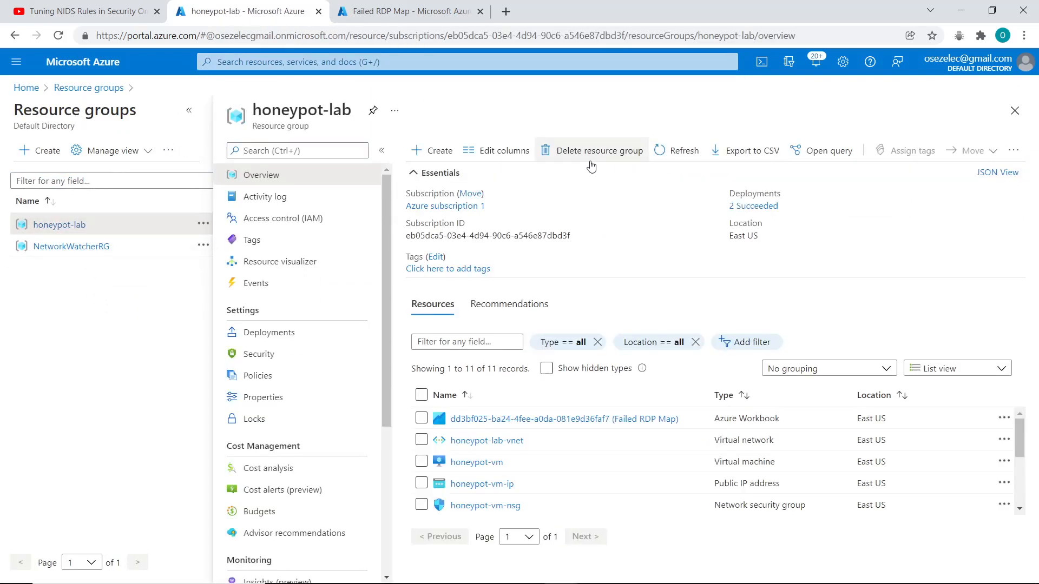
left_click(591, 160)
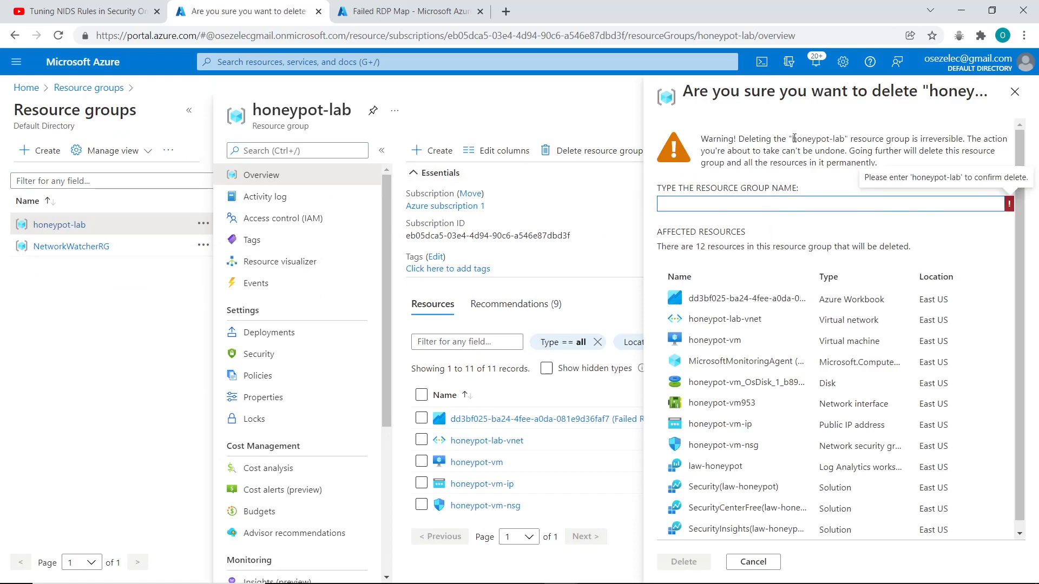
left_click_drag(792, 138, 844, 144)
key("ctrl+c")
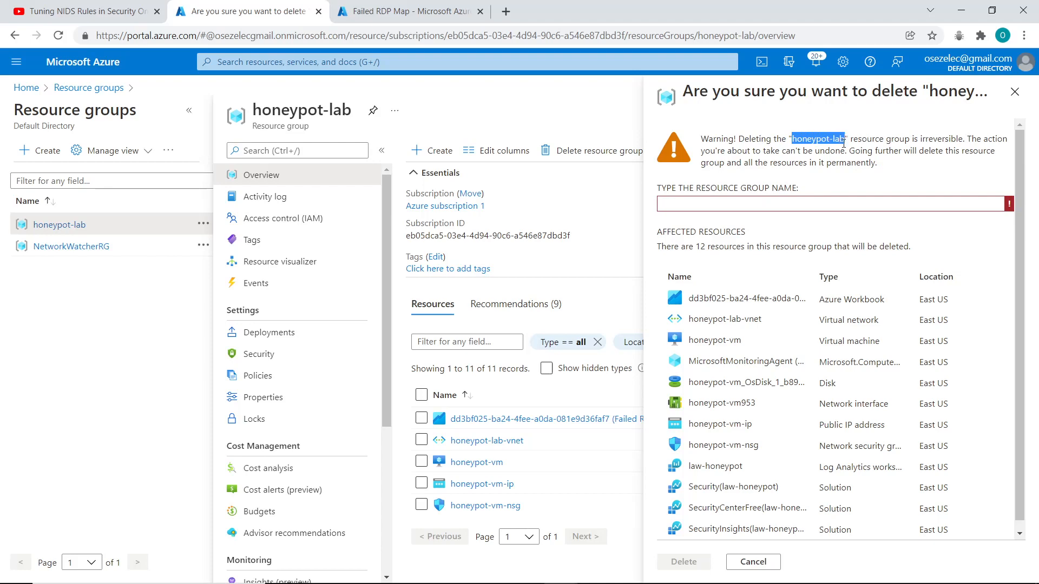
left_click(752, 204)
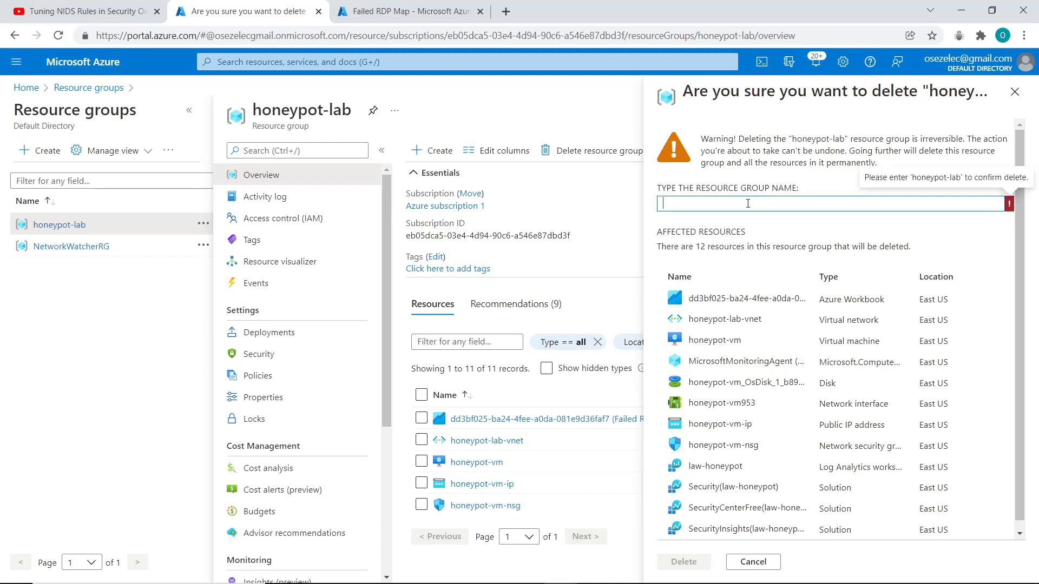
key("ctrl+v")
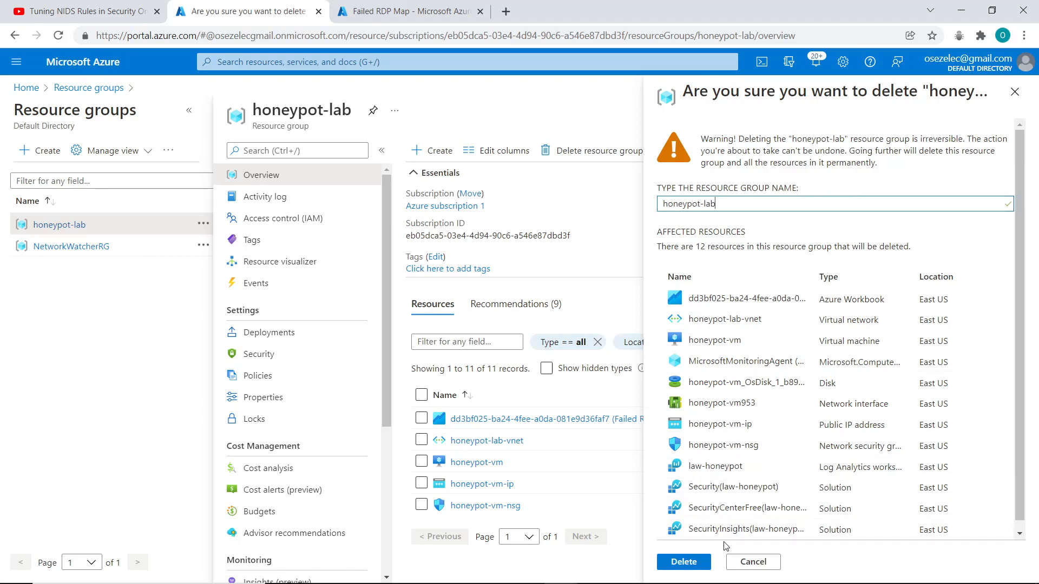
scroll(699, 505, "down", 1)
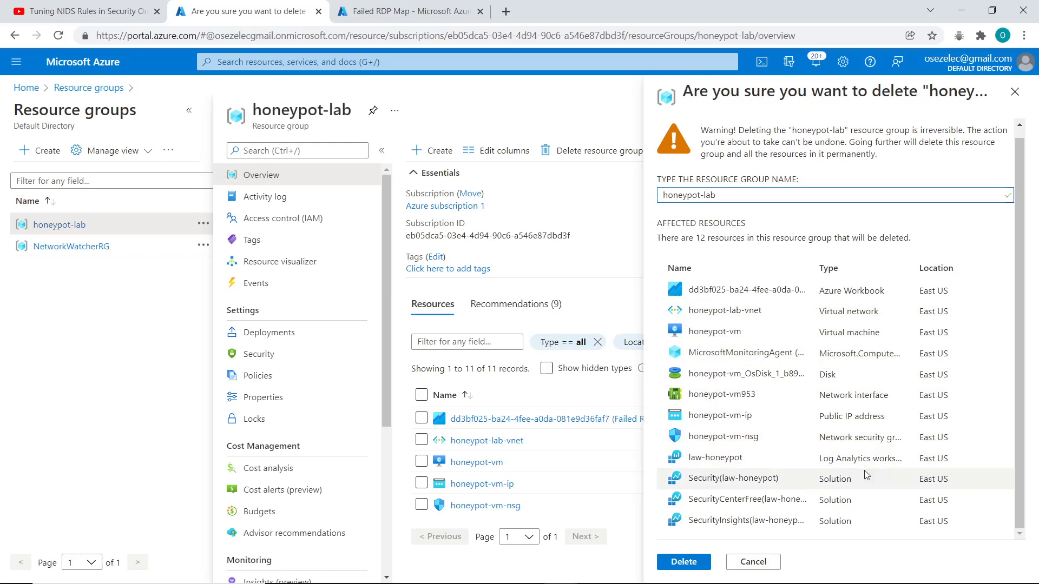
left_click(688, 564)
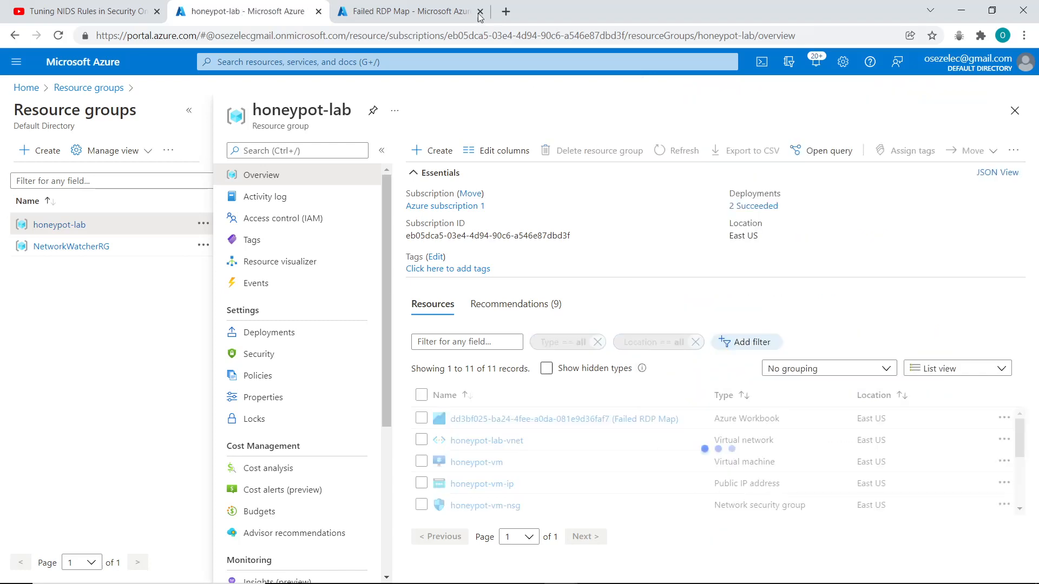
Return to the Failed RDP Map workbook, refresh the map and reload the whole page.
left_click(417, 8)
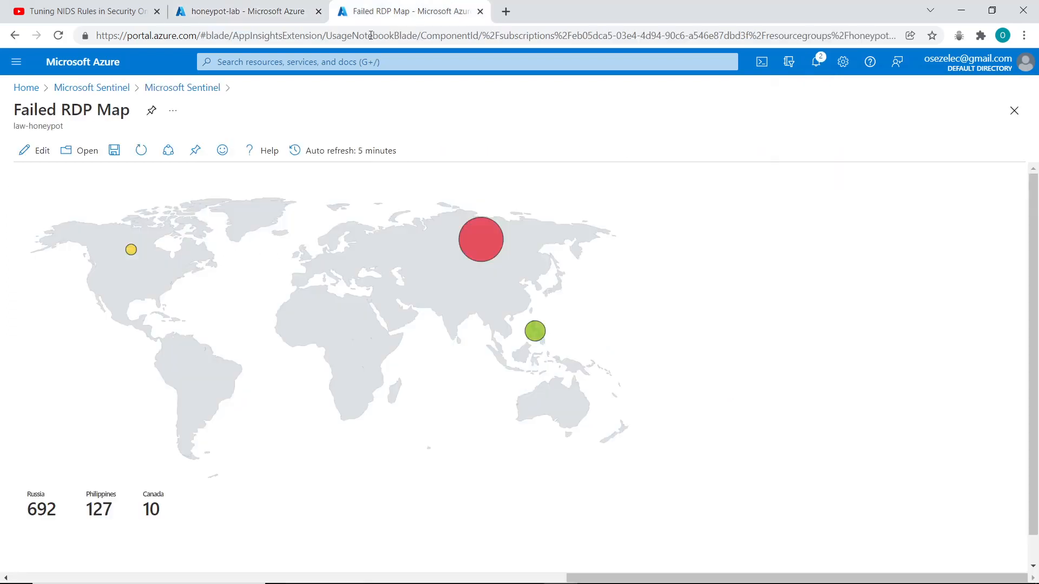
left_click(143, 155)
left_click(59, 36)
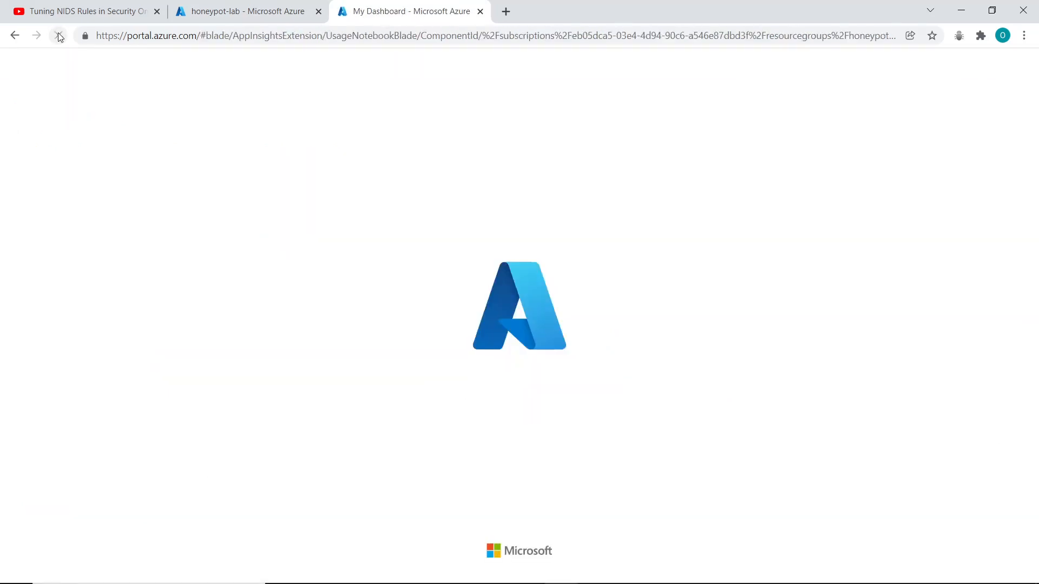